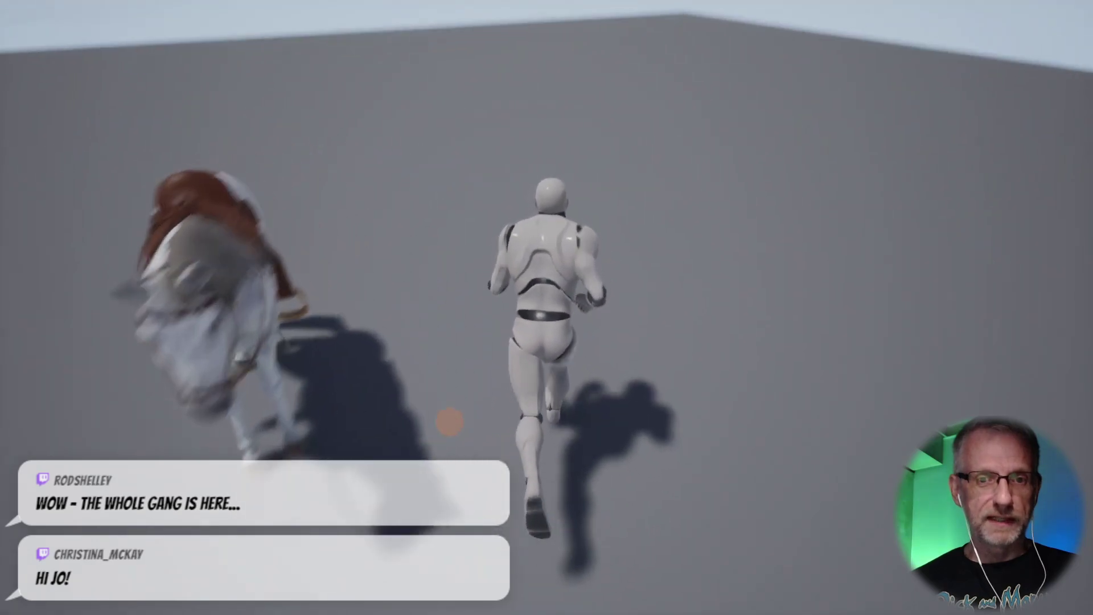
Walk the mannequin character around the saddled white horse in the running game preview to examine both models
{"action": "key", "text": "w"}
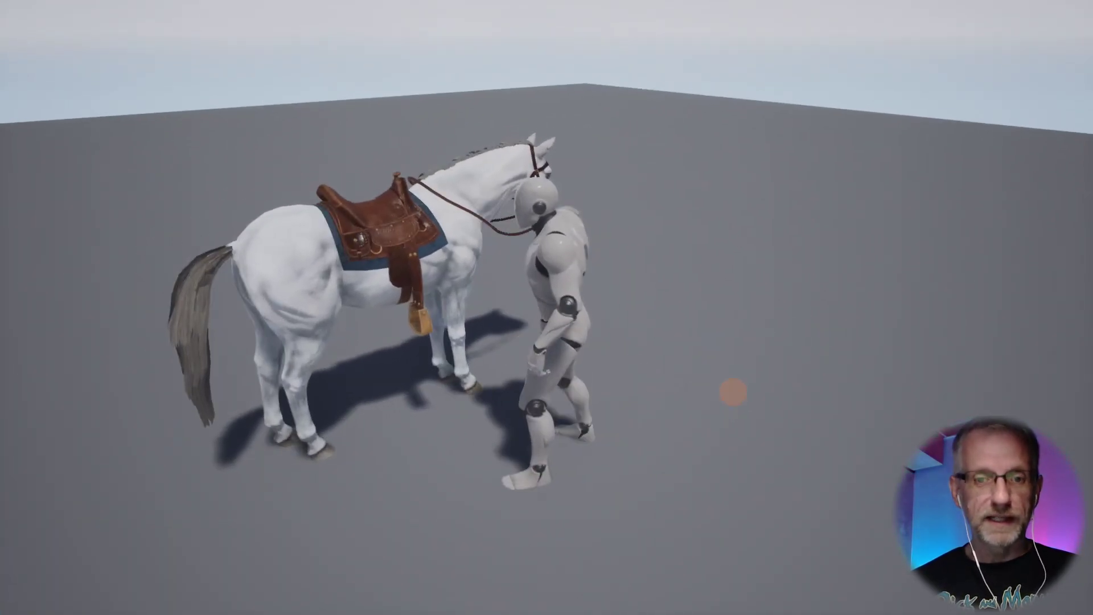
{"action": "key", "text": "s"}
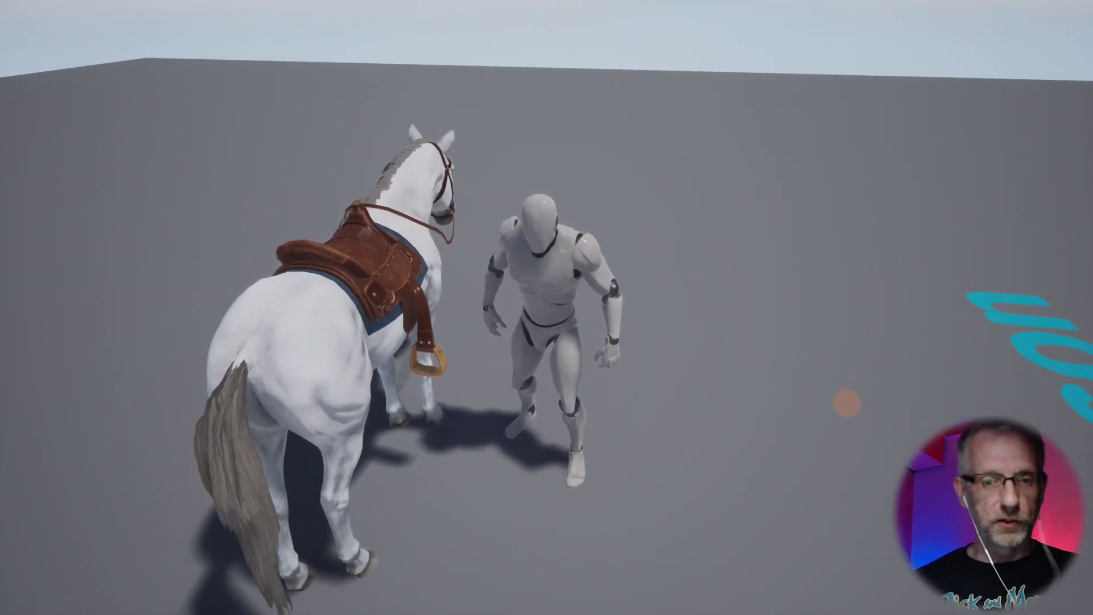
{"action": "key", "text": "w"}
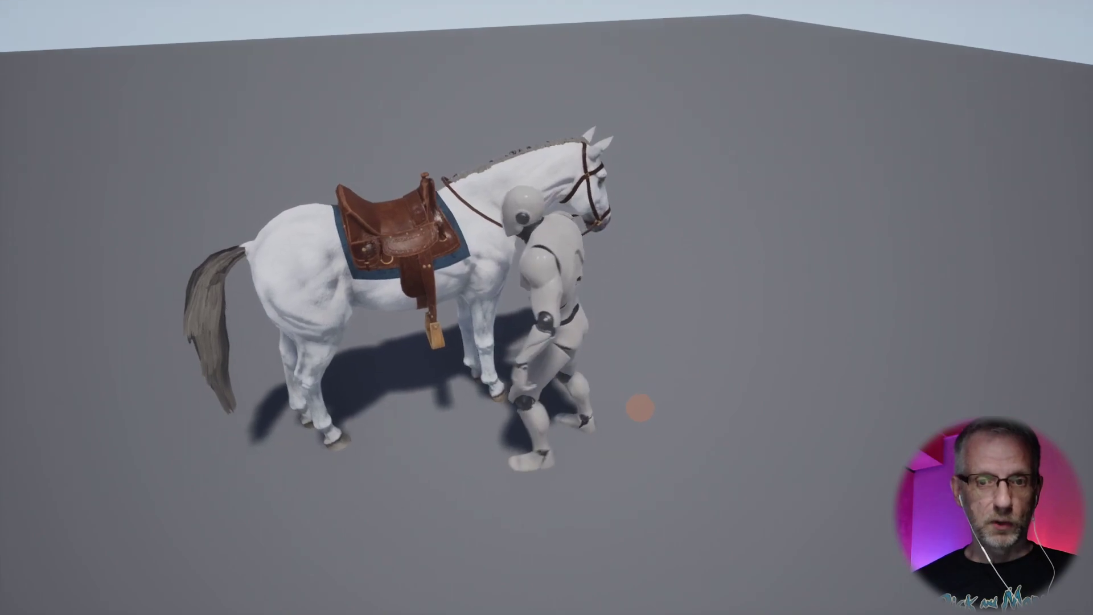
{"action": "key", "text": "d"}
{"action": "key", "text": "a"}
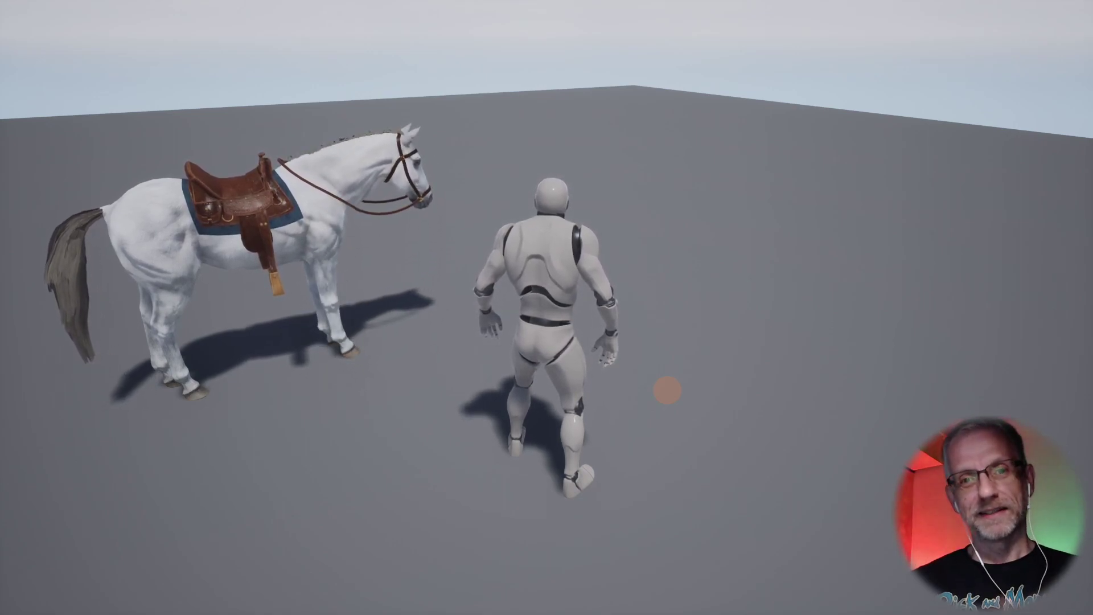
{"action": "key", "text": "w"}
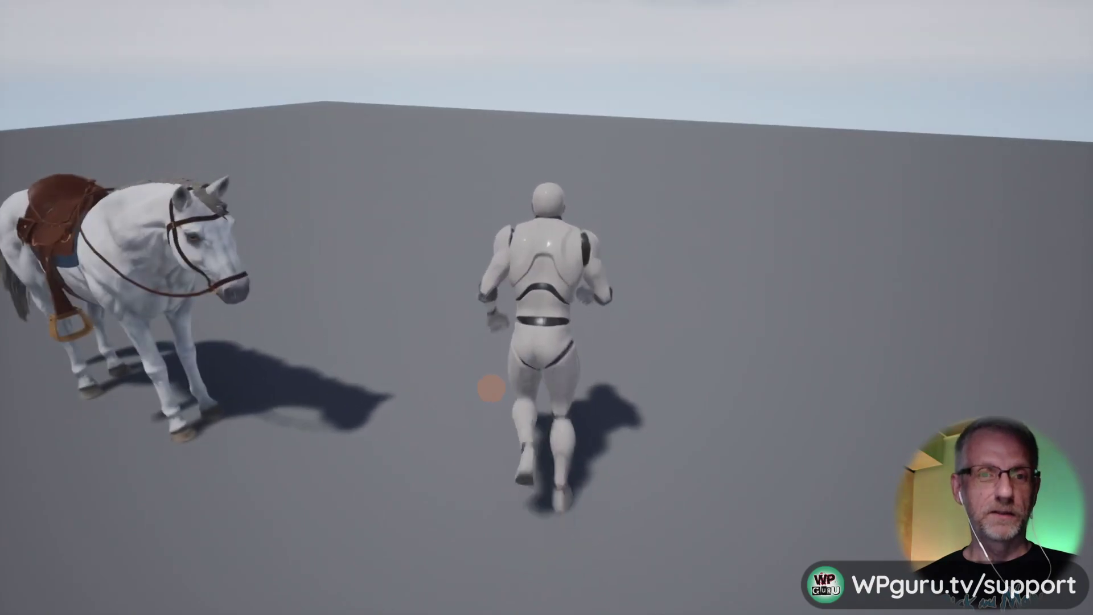
{"action": "key", "text": "a"}
{"action": "key", "text": "s"}
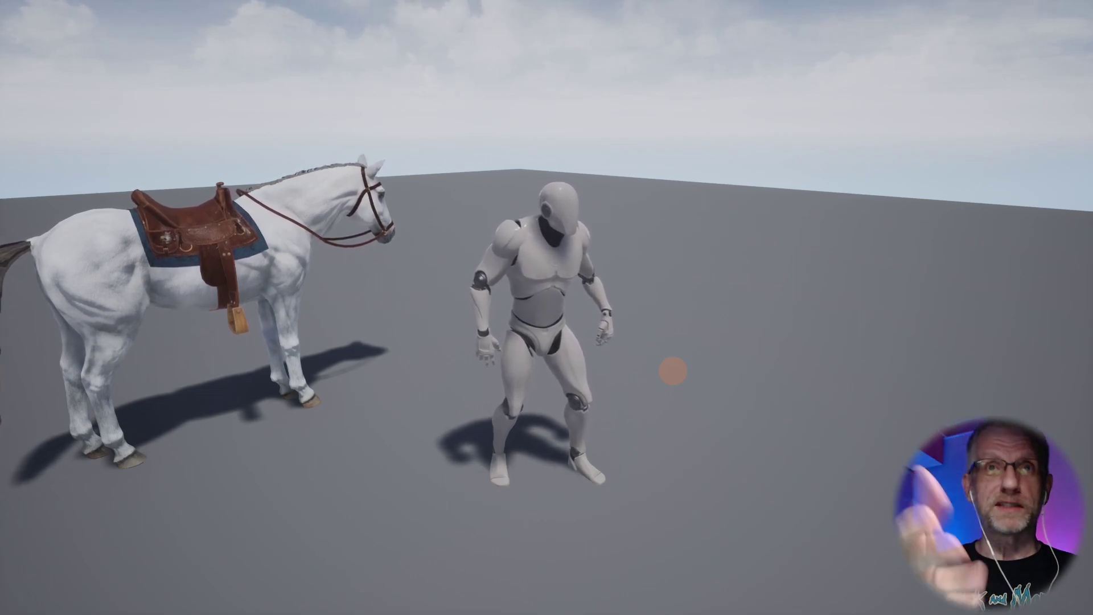
Bring the game preview out of full screen and end the play session
{"action": "key", "text": "shift+F1"}
{"action": "key", "text": "F11"}
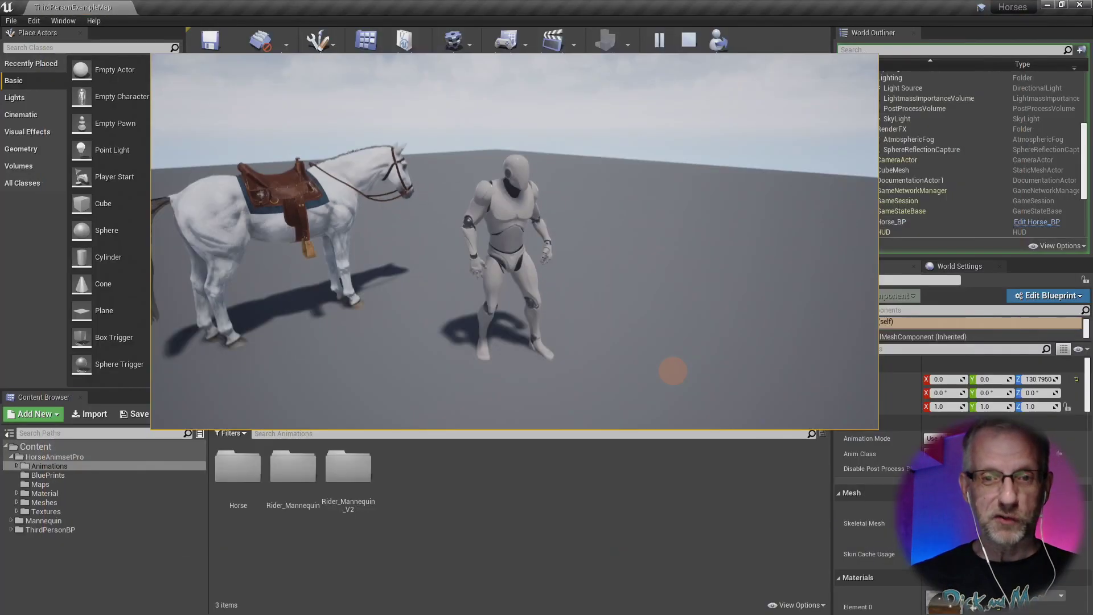
{"action": "left_click", "coordinate": [626, 268]}
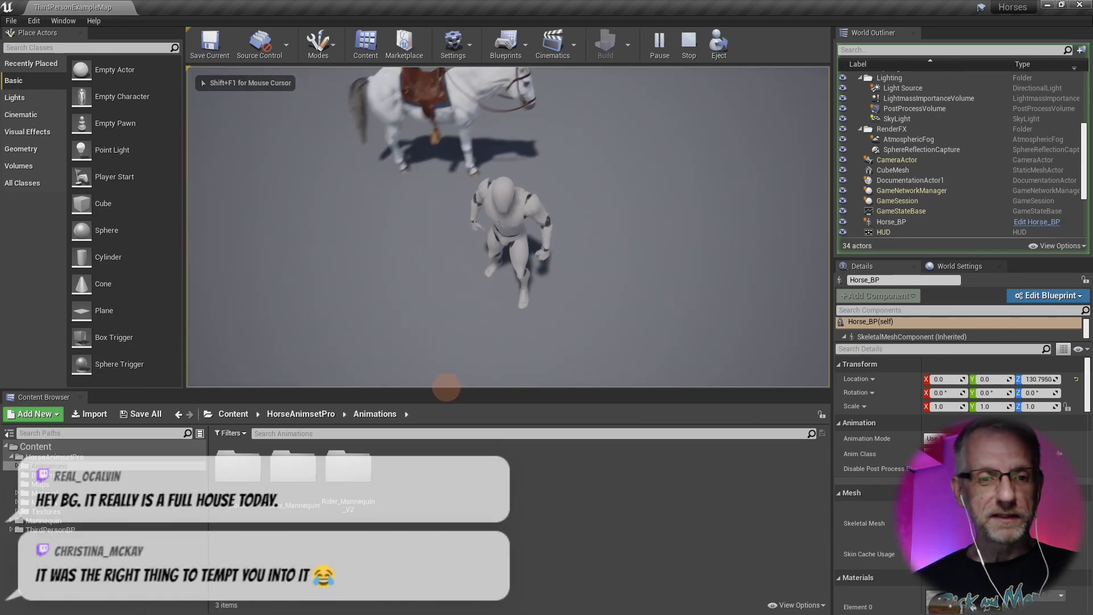
{"action": "key", "text": "Escape"}
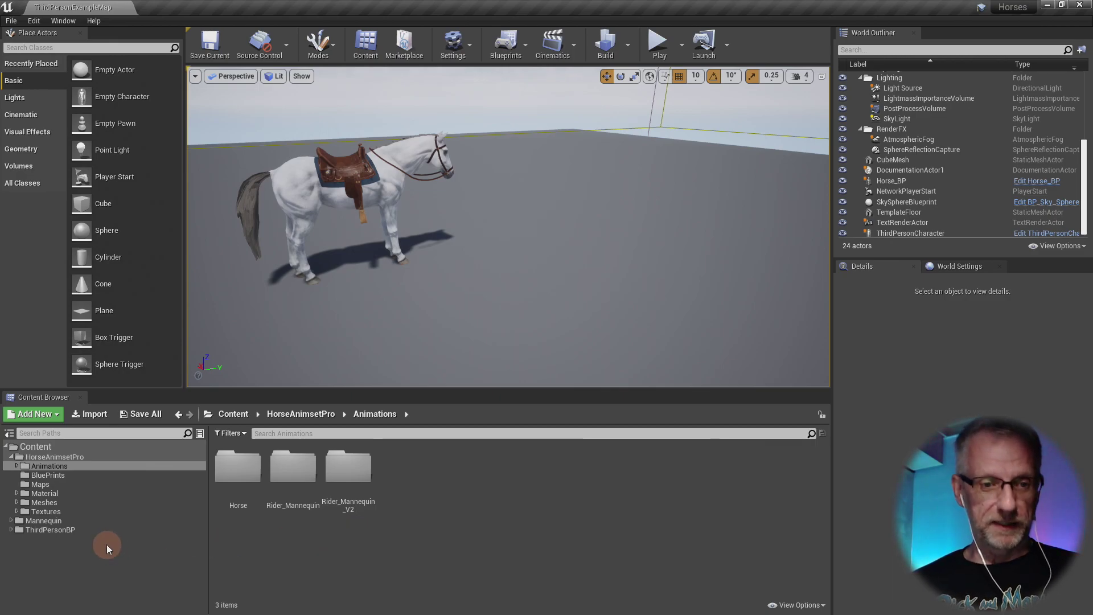
Open the BS_Locomotion_RM blend space from HorseAnimsetPro's Animations/Horse/BlendSpaces folder, inspect its samples and horse preview, and close it
{"action": "double_click", "coordinate": [72, 467]}
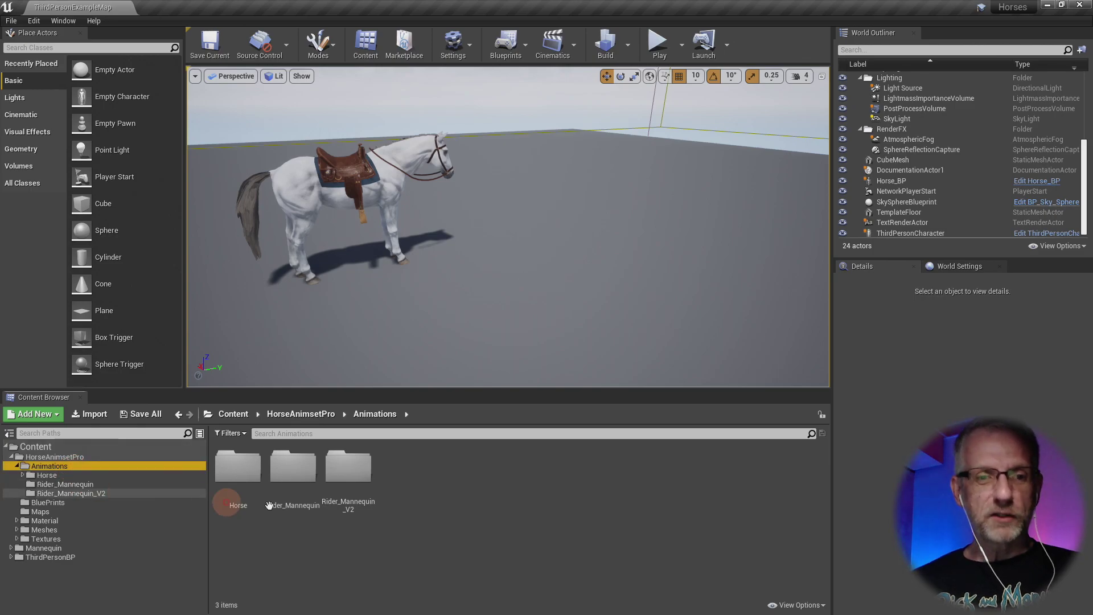
{"action": "double_click", "coordinate": [114, 475]}
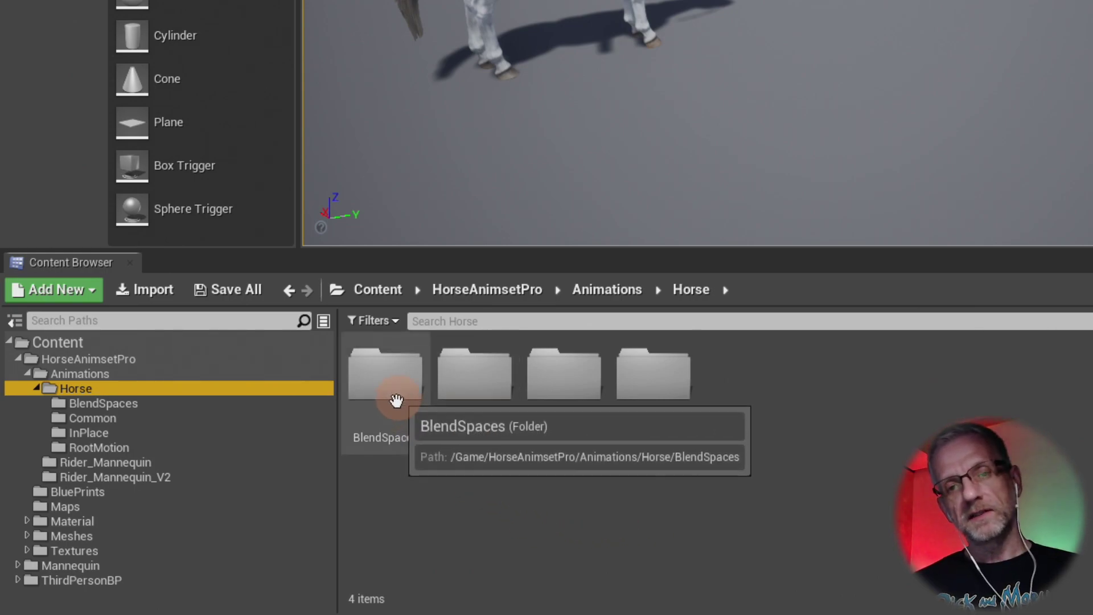
{"action": "double_click", "coordinate": [407, 376]}
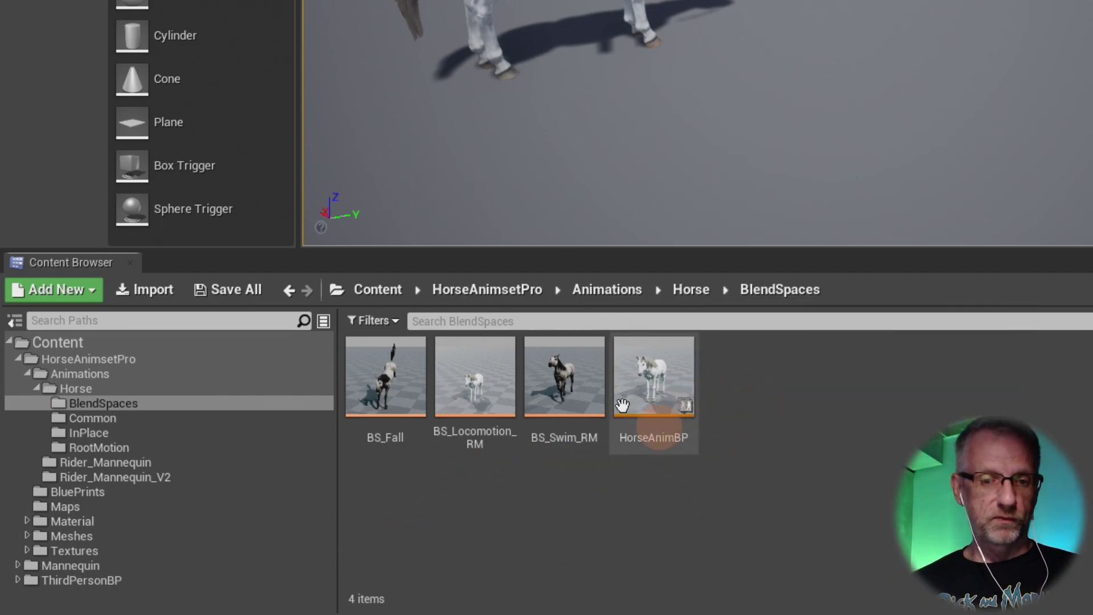
{"action": "double_click", "coordinate": [486, 431]}
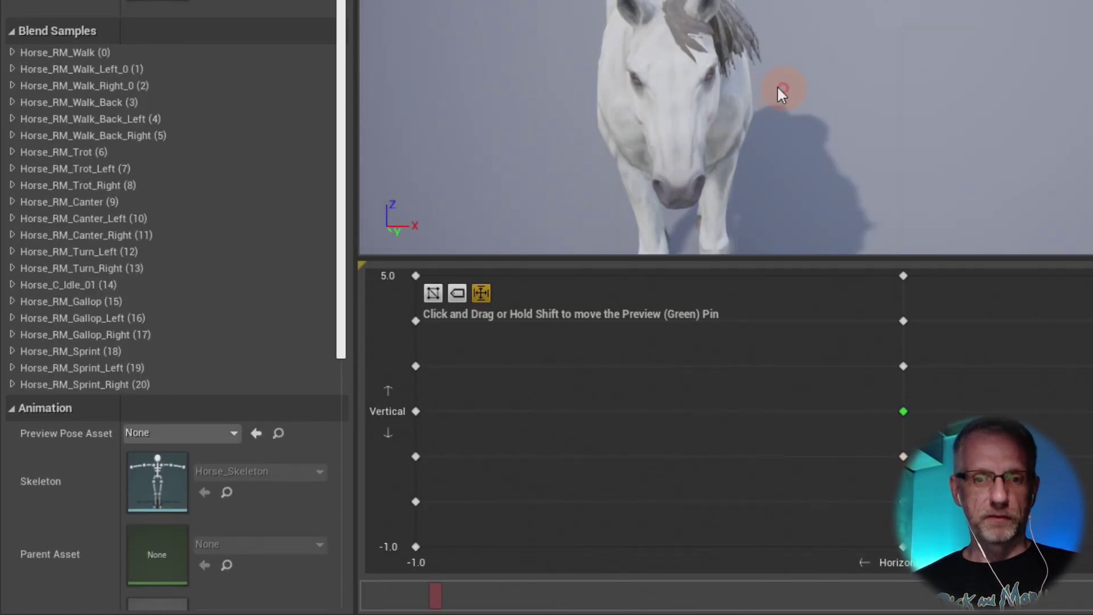
{"action": "mouse_move", "coordinate": [726, 84]}
{"action": "left_mouse_down"}
{"action": "mouse_move", "coordinate": [495, 76]}
{"action": "mouse_move", "coordinate": [730, 93]}
{"action": "left_mouse_up"}
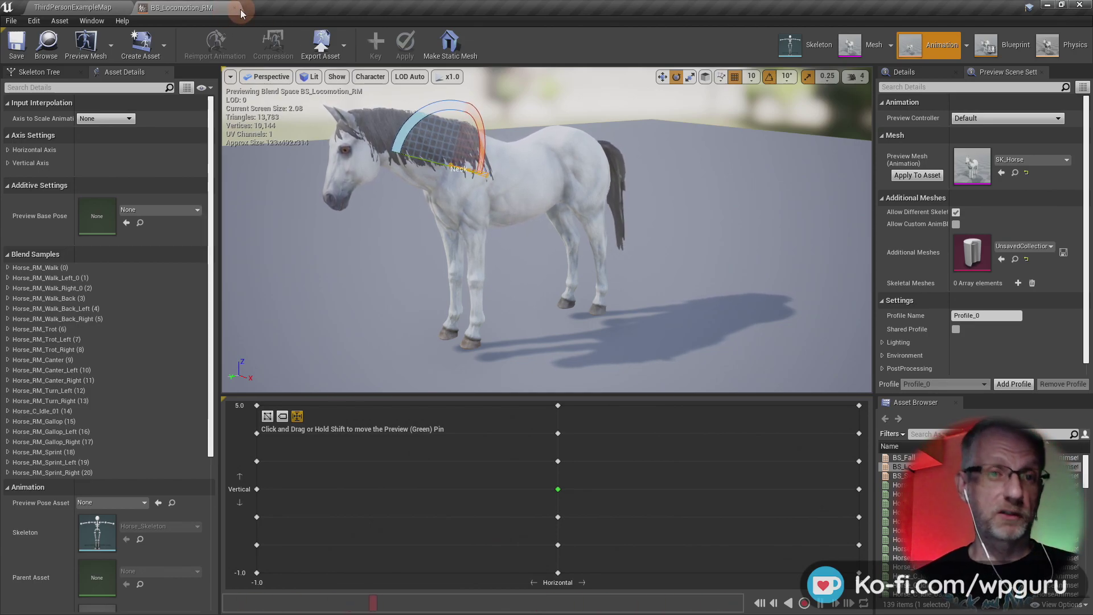
{"action": "left_click", "coordinate": [234, 8]}
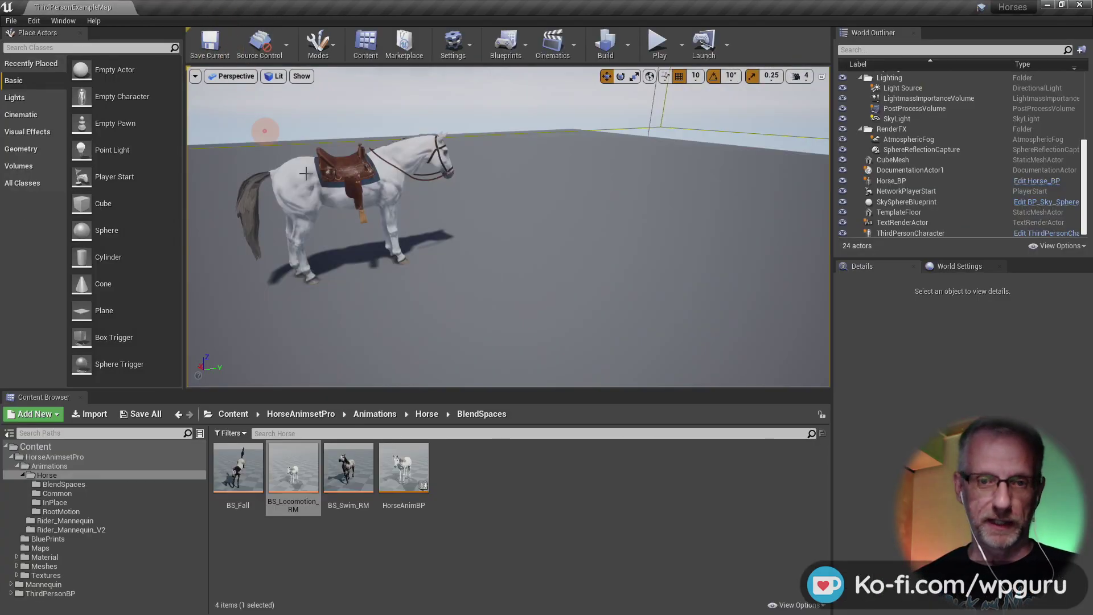
Look through the horse's Common animations folder and reopen the BS_Locomotion_RM blend space from BlendSpaces
{"action": "left_click", "coordinate": [135, 492]}
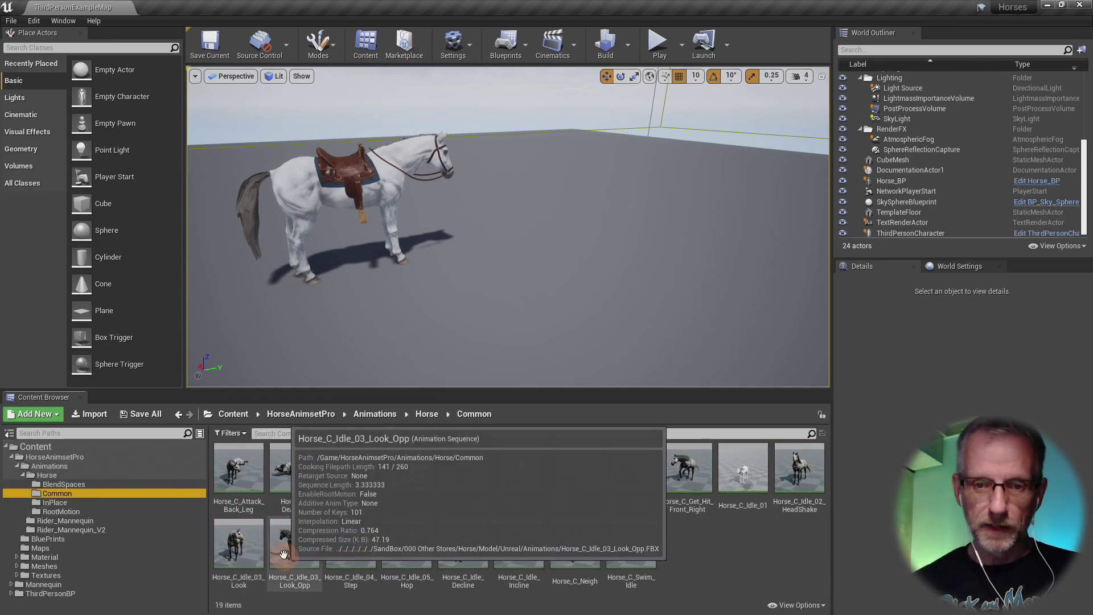
{"action": "left_click_drag", "start_coordinate": [249, 456], "coordinate": [230, 364]}
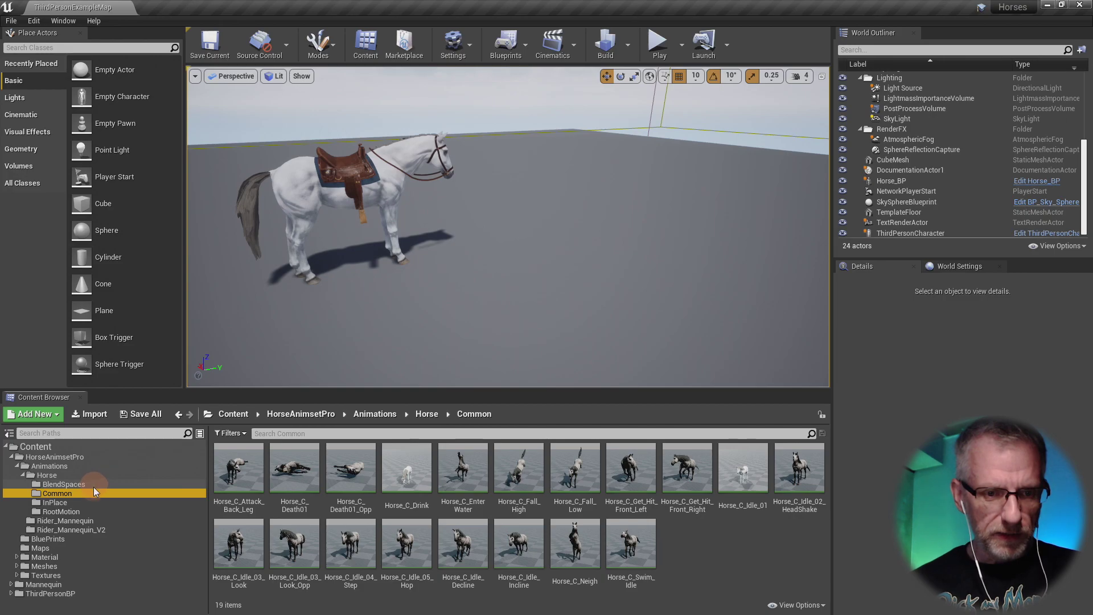
{"action": "left_click", "coordinate": [94, 484]}
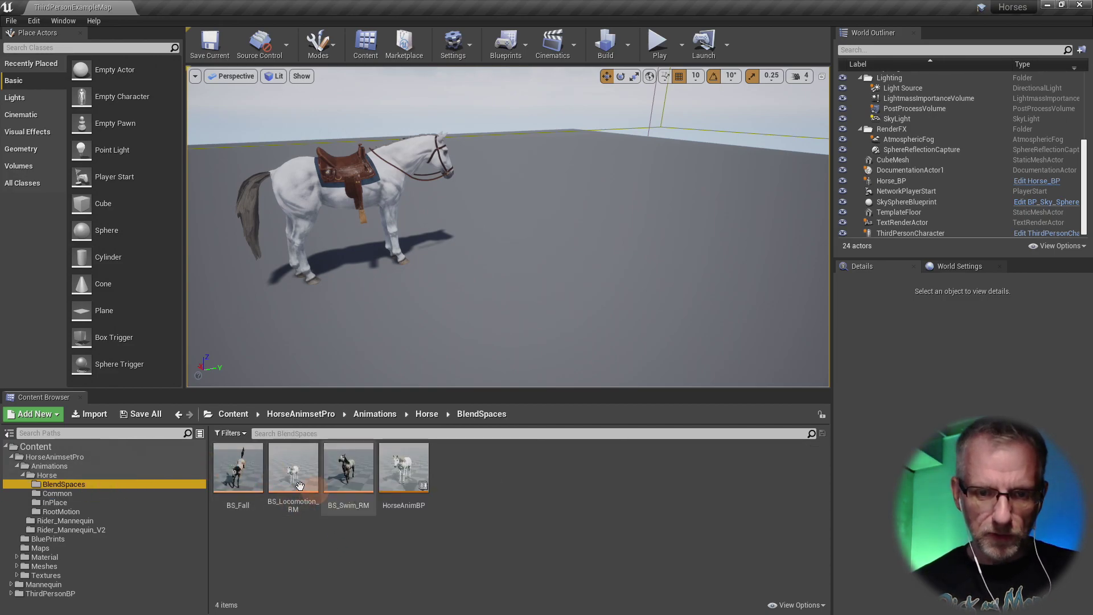
{"action": "left_click", "coordinate": [284, 469]}
{"action": "double_click", "coordinate": [284, 468]}
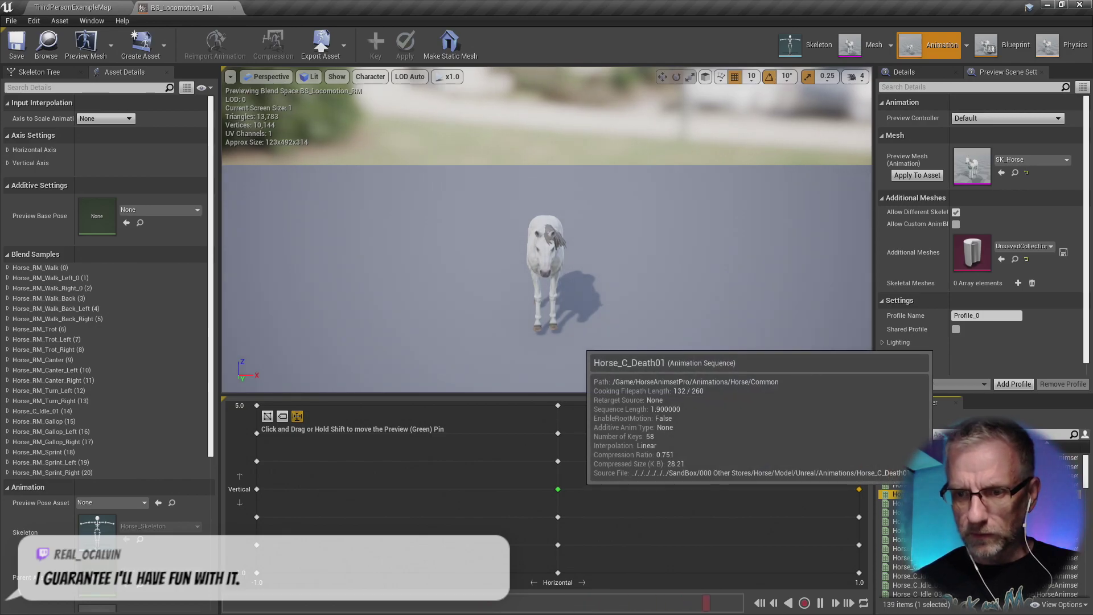
Preview the Horse_C_Death01 animation in an enlarged viewport, viewing the horse up close from its side
{"action": "left_click", "coordinate": [898, 495]}
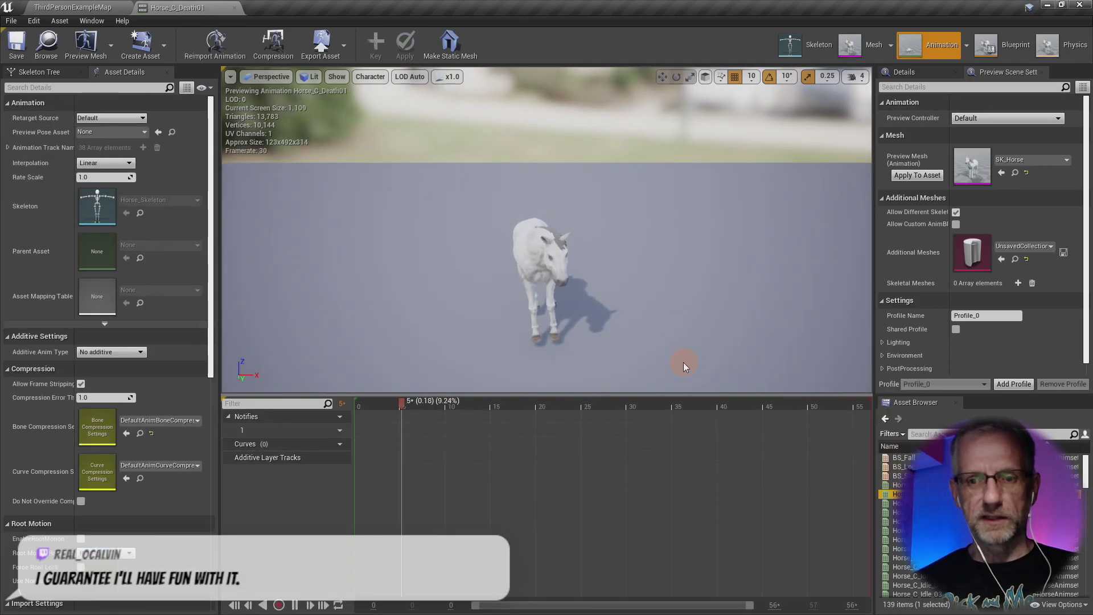
{"action": "left_click_drag", "start_coordinate": [682, 392], "coordinate": [680, 492]}
{"action": "scroll", "coordinate": [666, 424], "scroll_direction": "up", "scroll_amount": 5}
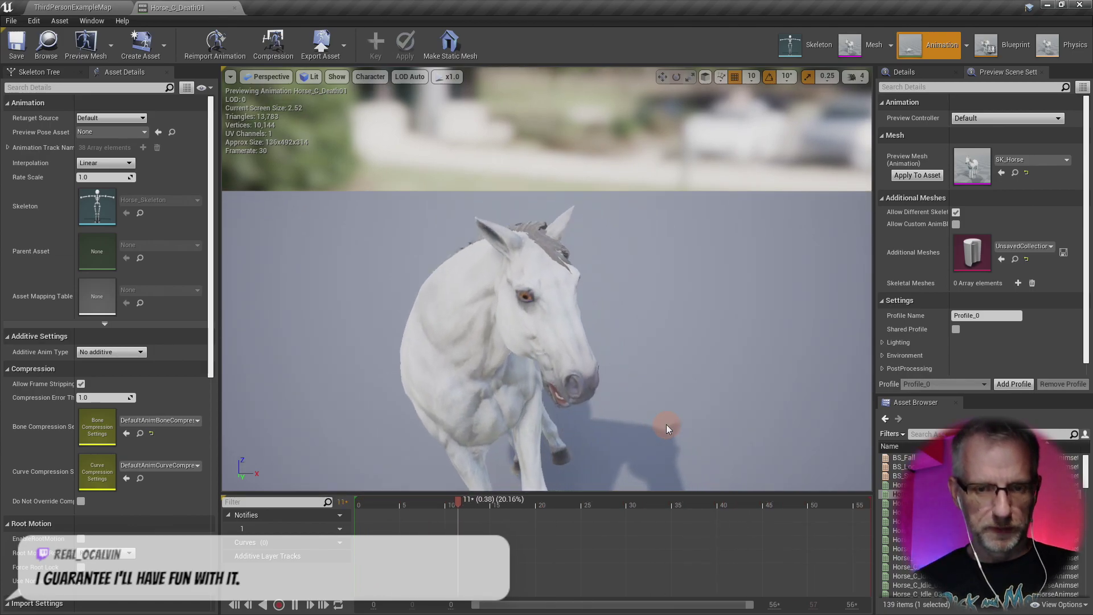
{"action": "mouse_move", "coordinate": [610, 409]}
{"action": "right_mouse_down"}
{"action": "mouse_move", "coordinate": [582, 447]}
{"action": "mouse_move", "coordinate": [586, 463]}
{"action": "mouse_move", "coordinate": [617, 405]}
{"action": "mouse_move", "coordinate": [613, 387]}
{"action": "mouse_move", "coordinate": [618, 398]}
{"action": "mouse_move", "coordinate": [771, 425]}
{"action": "mouse_move", "coordinate": [741, 416]}
{"action": "right_mouse_up"}
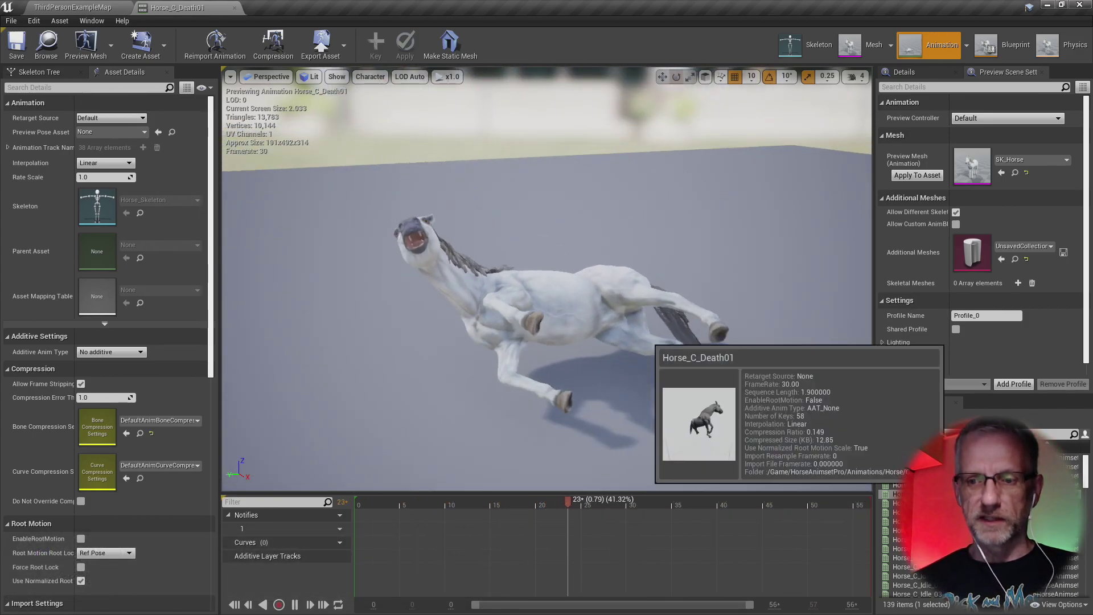
Preview the Horse_C animations Attack_Back_Leg, Death01_Opp, Drink, EnterWater, Fall_High and Fall_Low one after another
{"action": "double_click", "coordinate": [899, 484]}
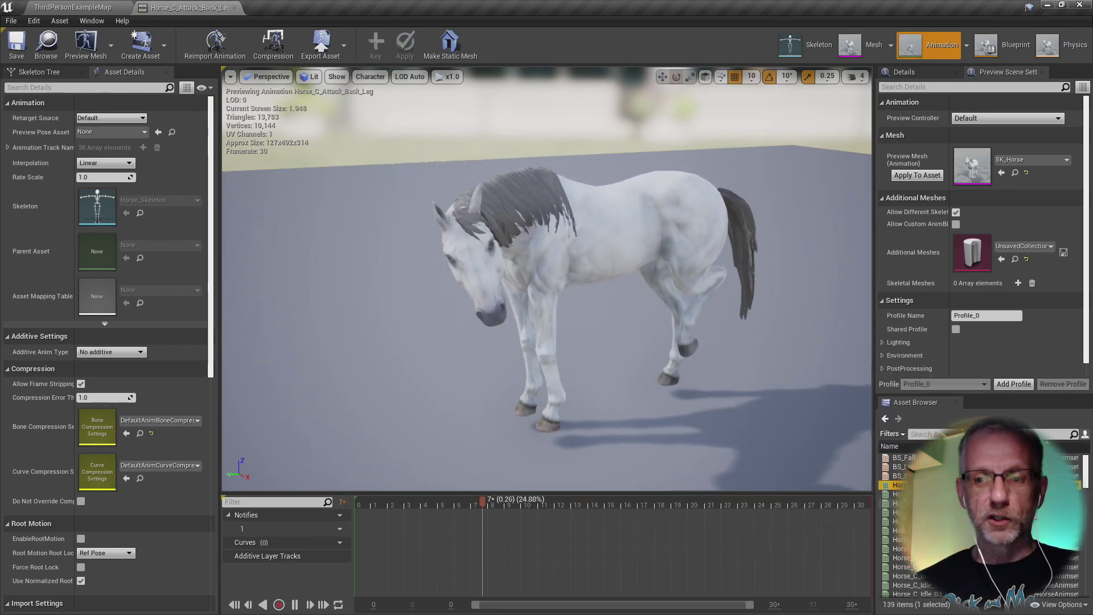
{"action": "double_click", "coordinate": [898, 502]}
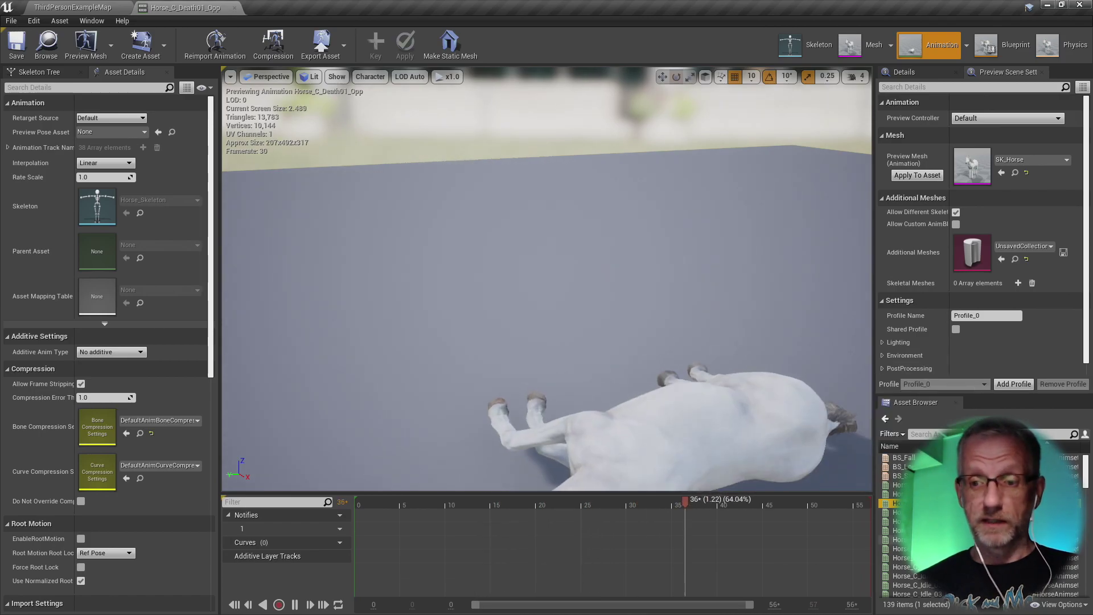
{"action": "double_click", "coordinate": [899, 512]}
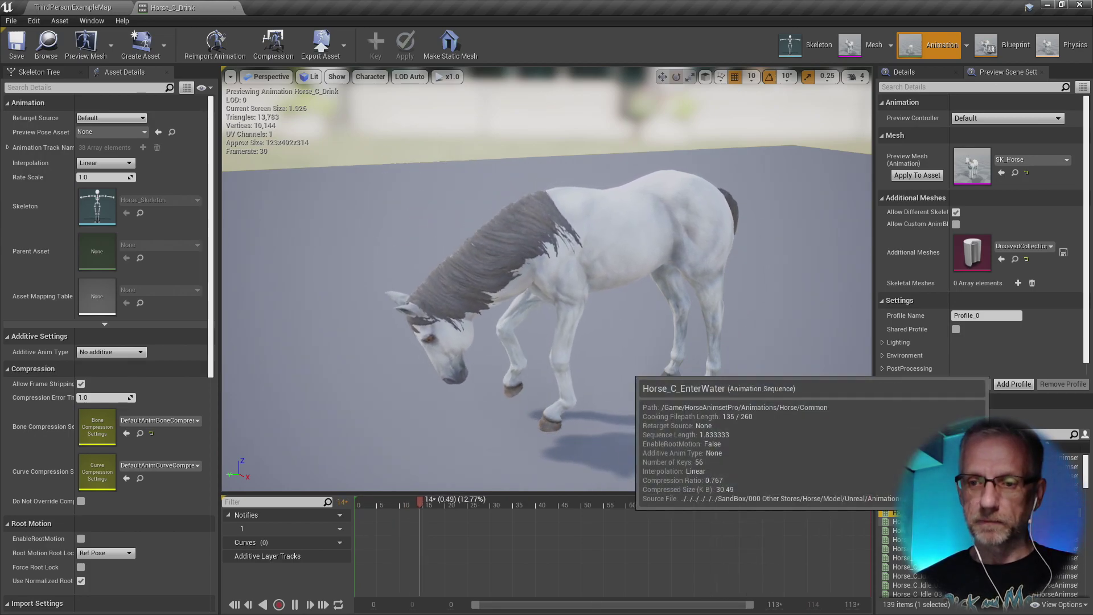
{"action": "double_click", "coordinate": [899, 520]}
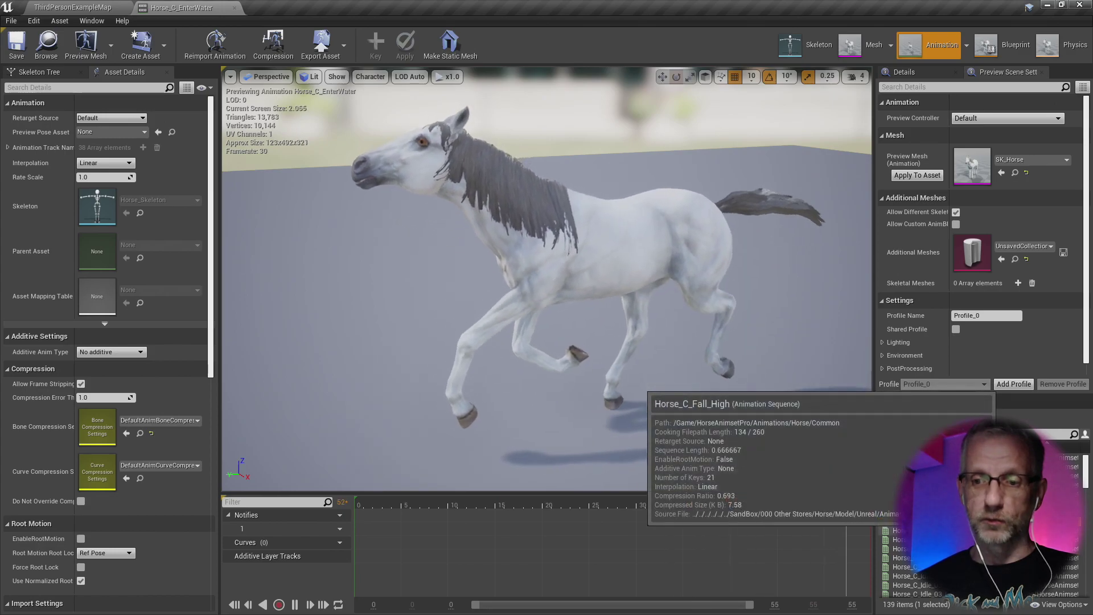
{"action": "double_click", "coordinate": [900, 530]}
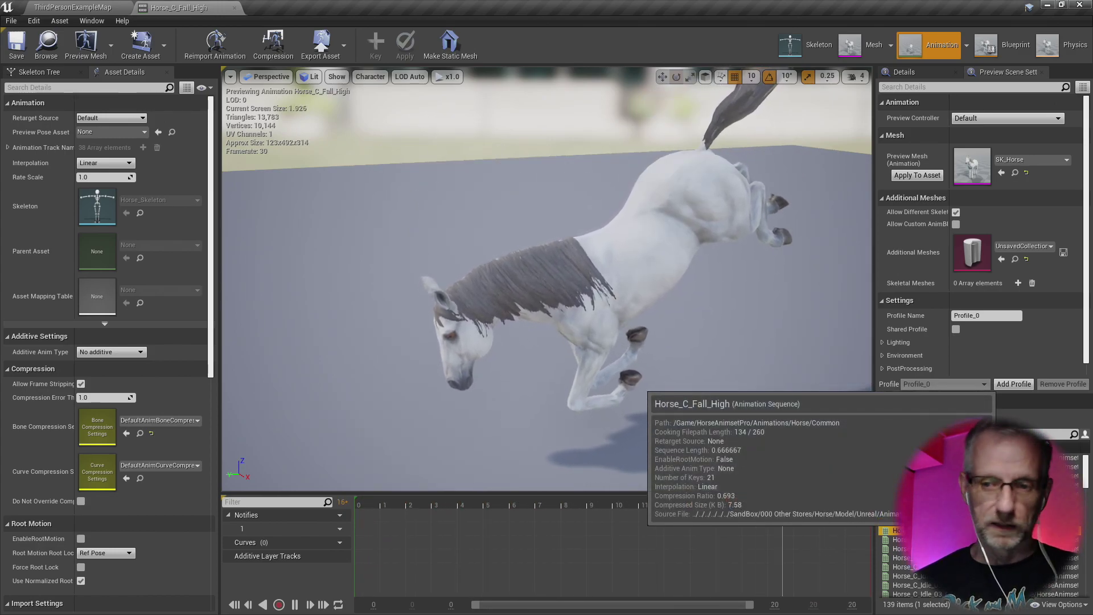
{"action": "double_click", "coordinate": [898, 540]}
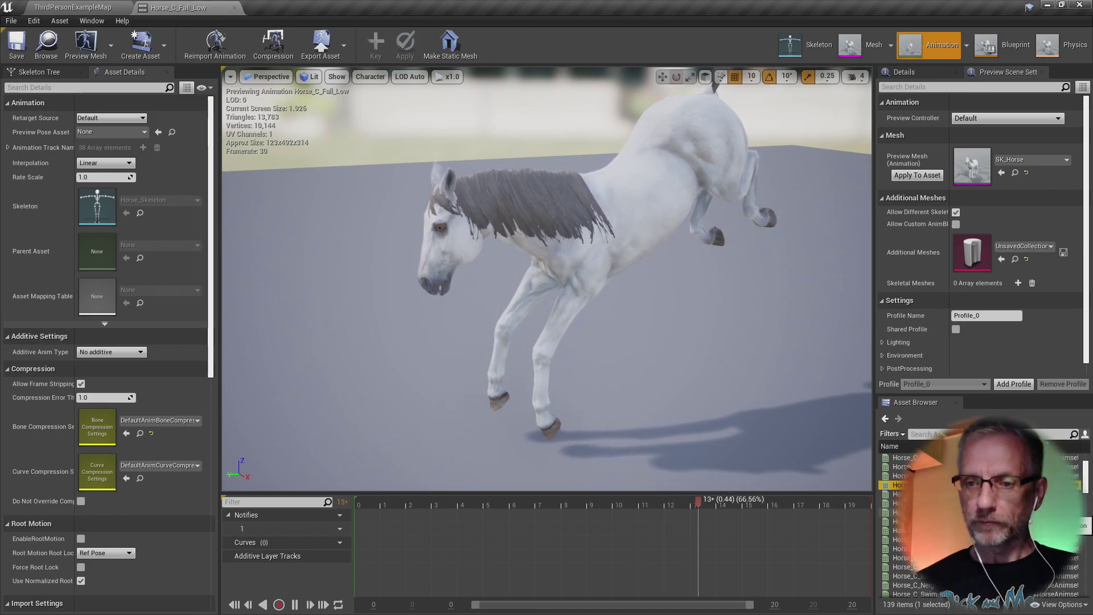
Preview the horse's idle animations: Idle_01, Idle_02_HeadShake, Idle_03_Look, Idle_04_Step, Idle_05_Hop and Idle_Decline
{"action": "double_click", "coordinate": [898, 511]}
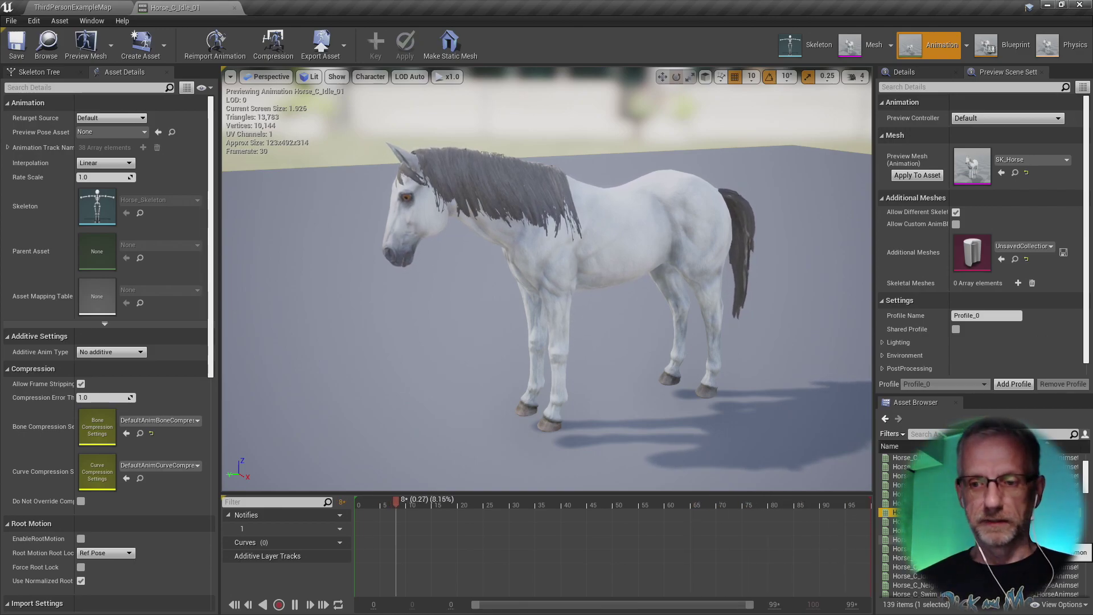
{"action": "double_click", "coordinate": [898, 521]}
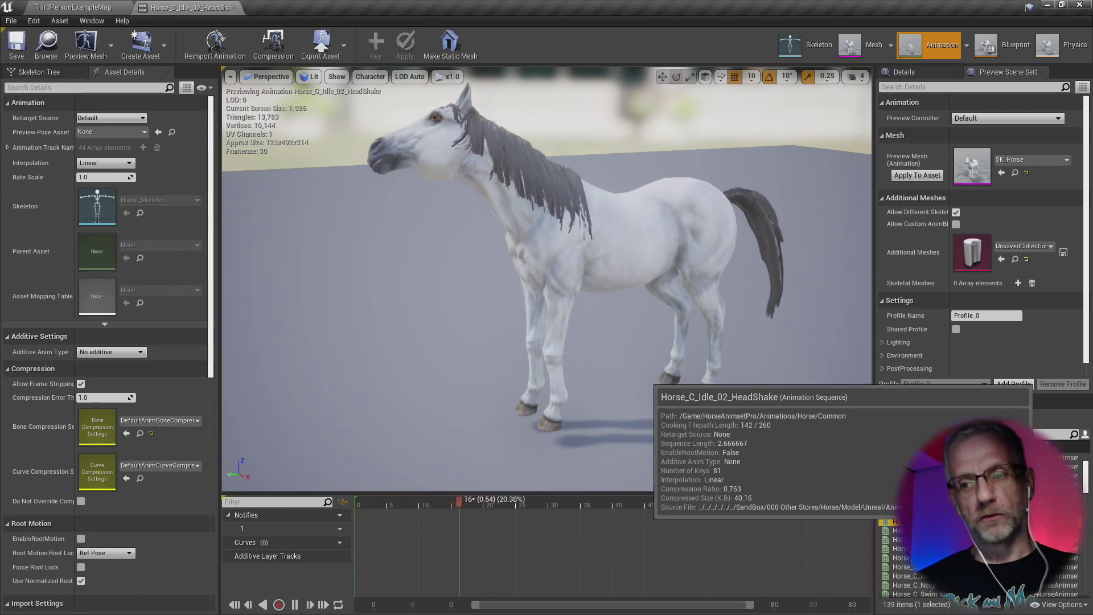
{"action": "left_click", "coordinate": [902, 530]}
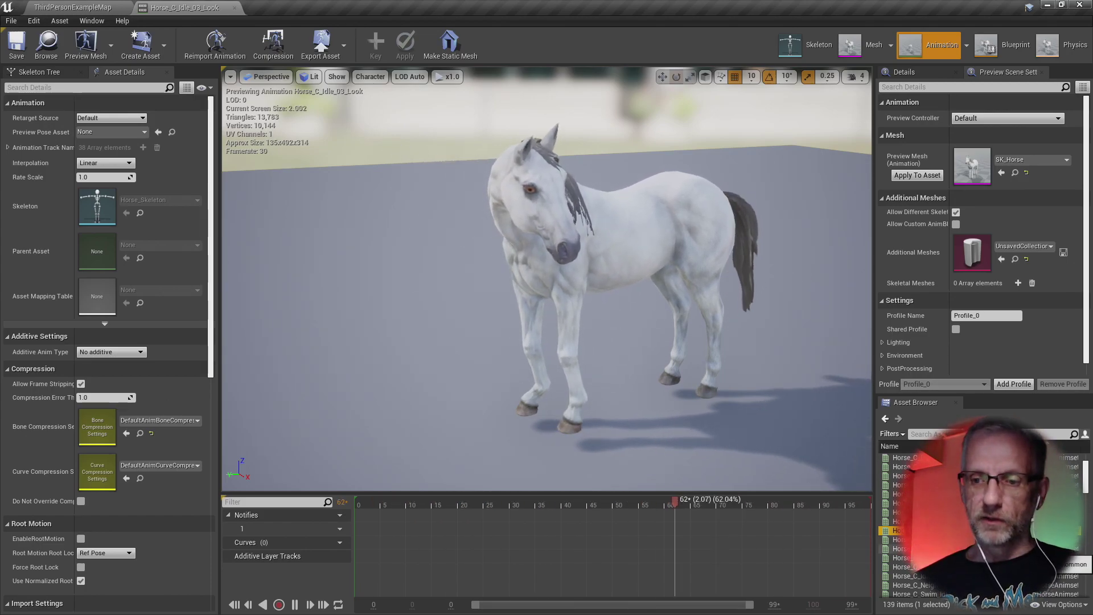
{"action": "left_click", "coordinate": [900, 548]}
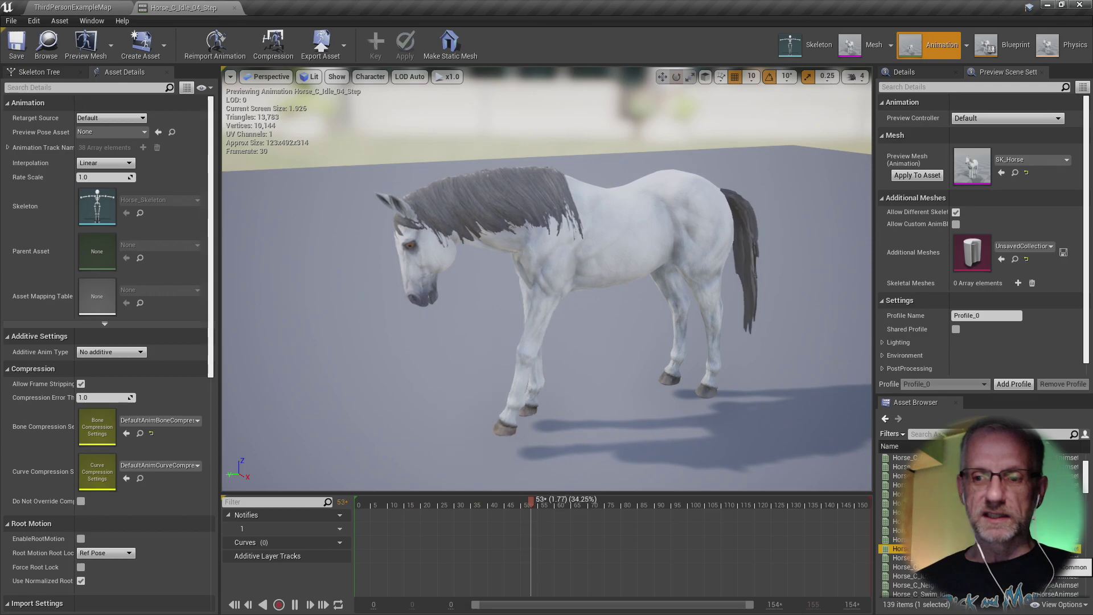
{"action": "left_click", "coordinate": [899, 558]}
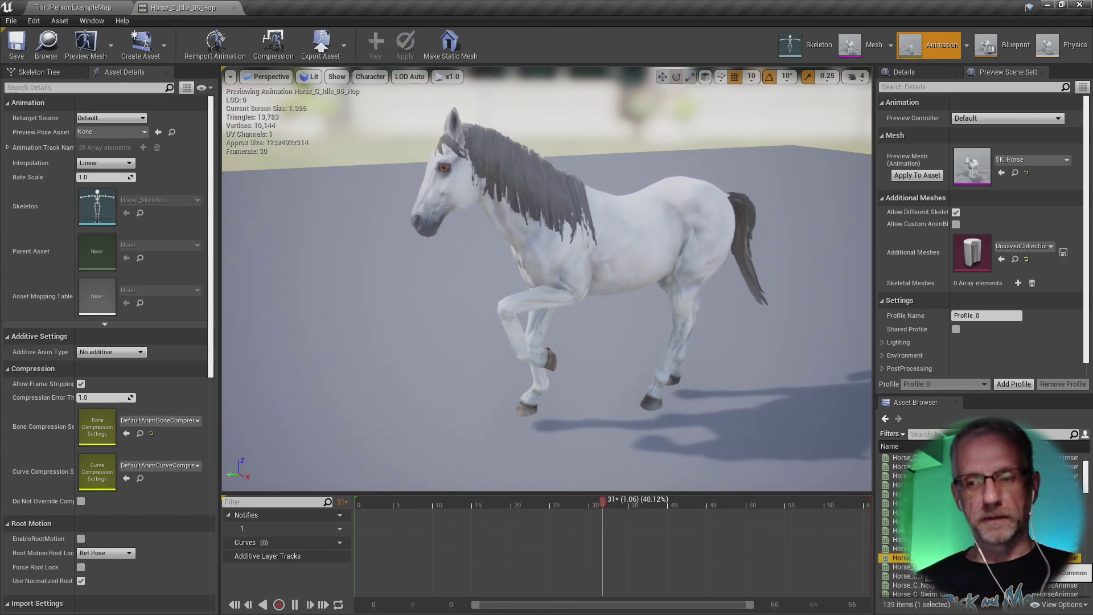
{"action": "scroll", "coordinate": [980, 524], "scroll_direction": "down", "scroll_amount": 3}
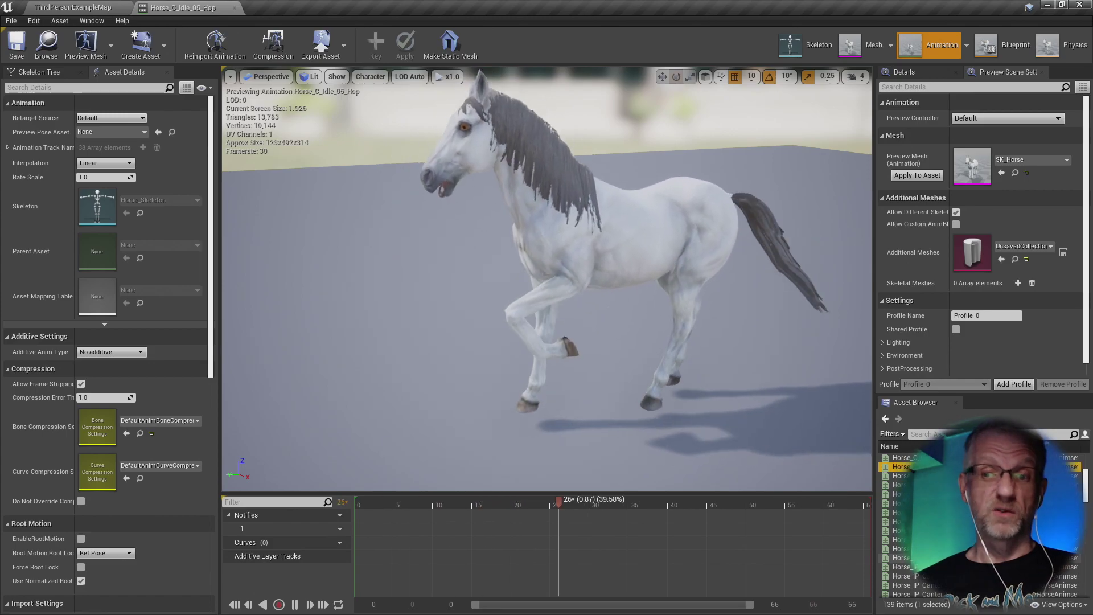
{"action": "left_click", "coordinate": [900, 475]}
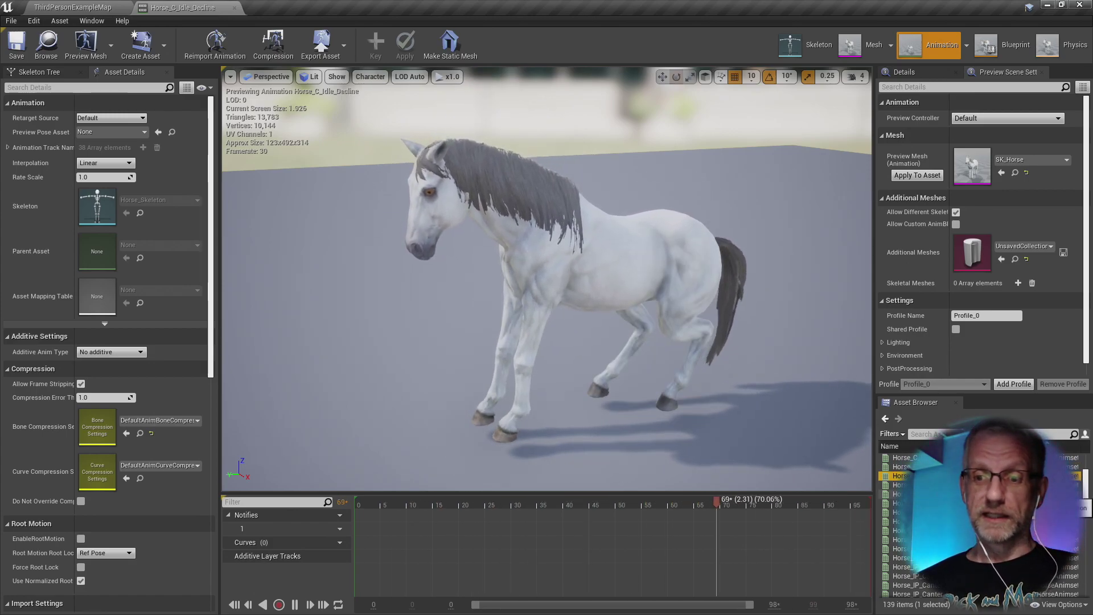
Preview the Horse_C_Neigh and Horse_C_Swim_Idle animations with the horse viewed from slightly farther away
{"action": "left_click", "coordinate": [897, 494]}
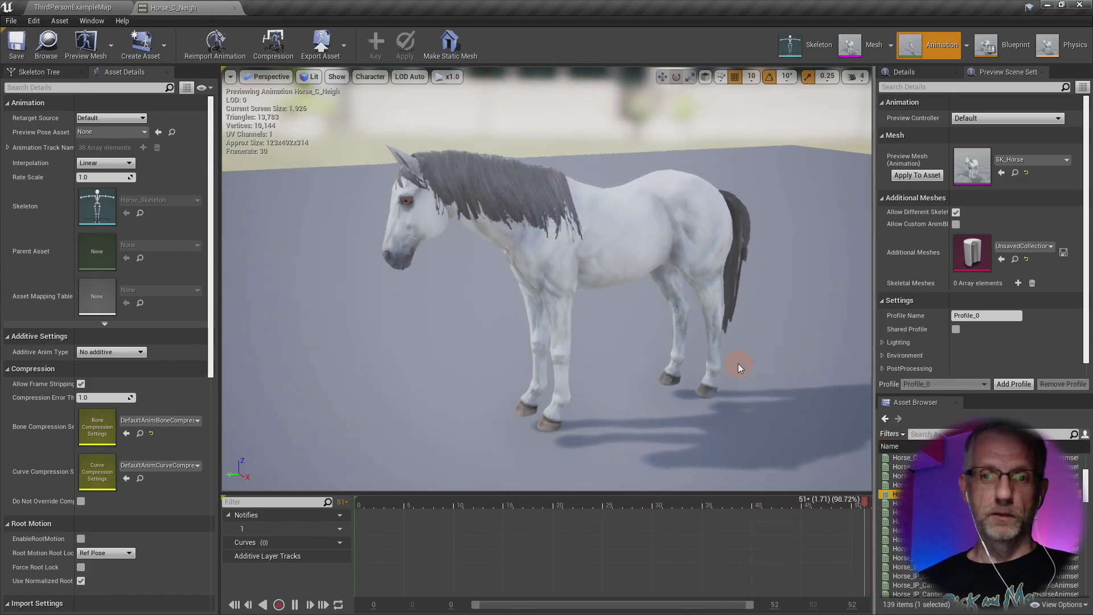
{"action": "mouse_move", "coordinate": [738, 364]}
{"action": "left_mouse_down"}
{"action": "mouse_move", "coordinate": [734, 376]}
{"action": "mouse_move", "coordinate": [751, 355]}
{"action": "mouse_move", "coordinate": [738, 364]}
{"action": "left_mouse_up"}
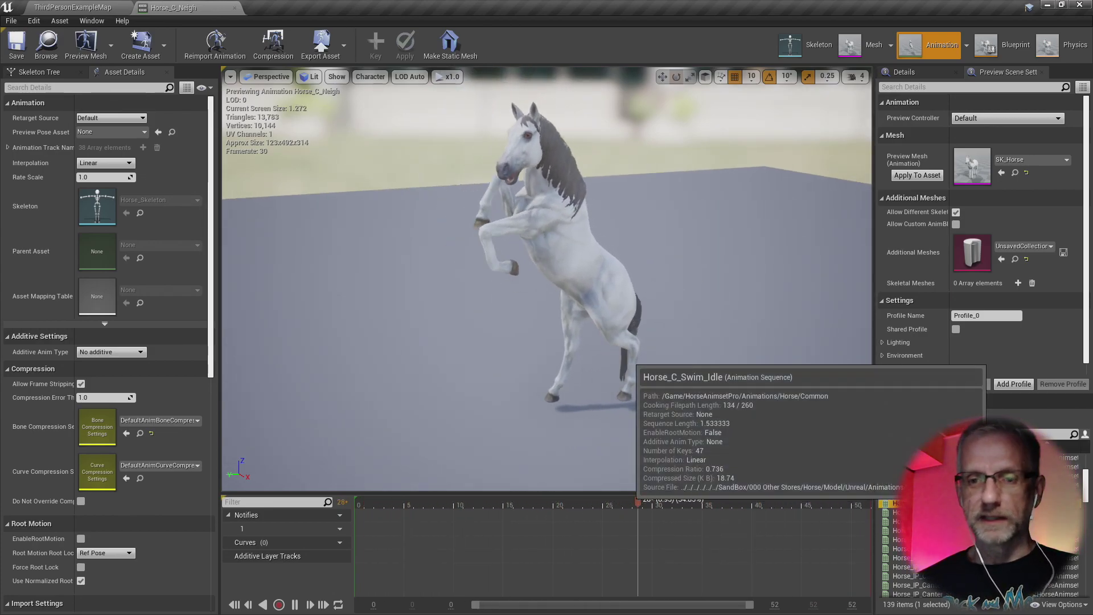
{"action": "left_click", "coordinate": [897, 503]}
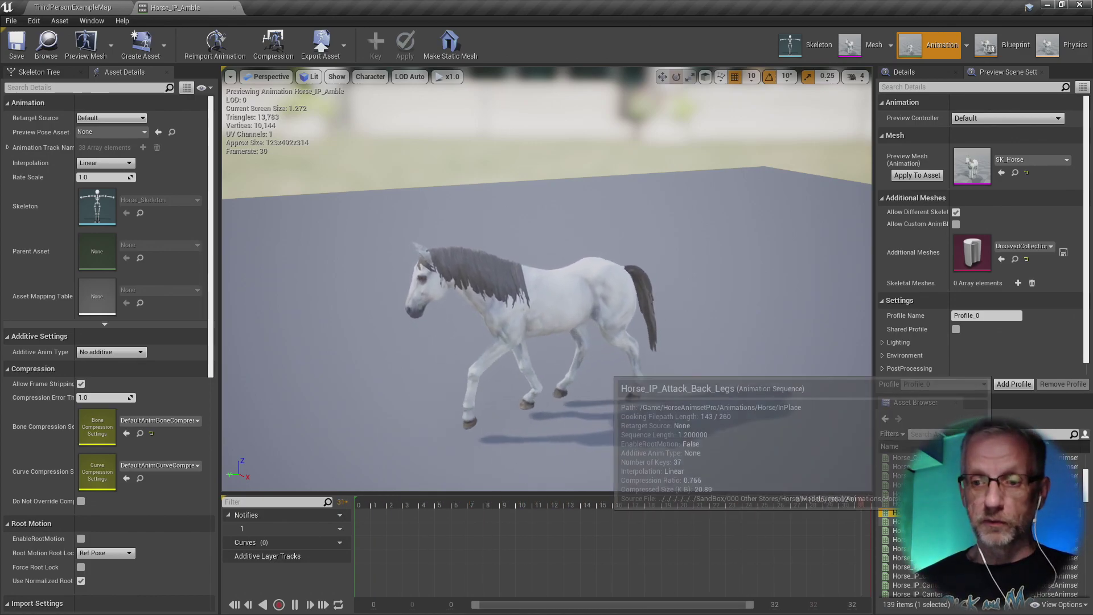
Preview the in-place canter animations, including Horse_IP_Canter, Horse_IP_Canter_Left and Horse_IP_Canter_Strafe_Forward_Left
{"action": "left_click", "coordinate": [911, 521]}
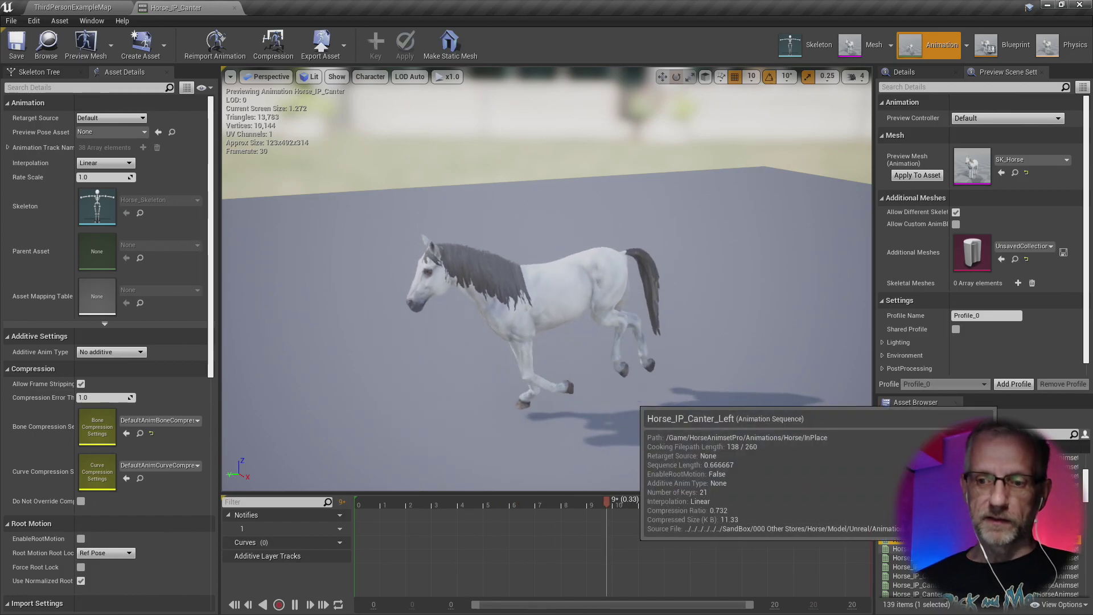
{"action": "left_click", "coordinate": [922, 557]}
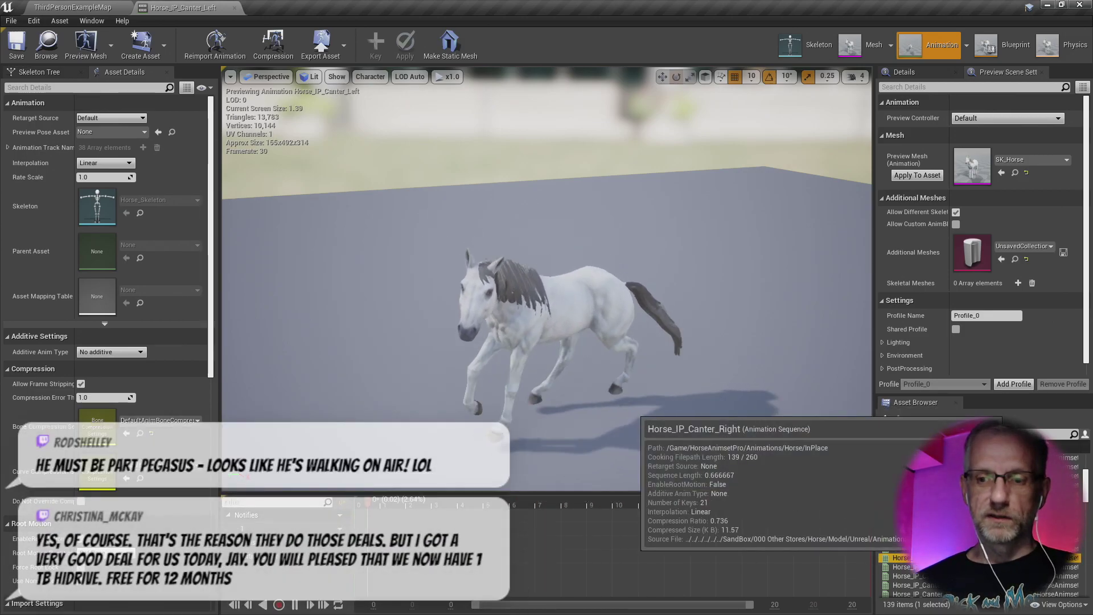
{"action": "key", "text": "Down"}
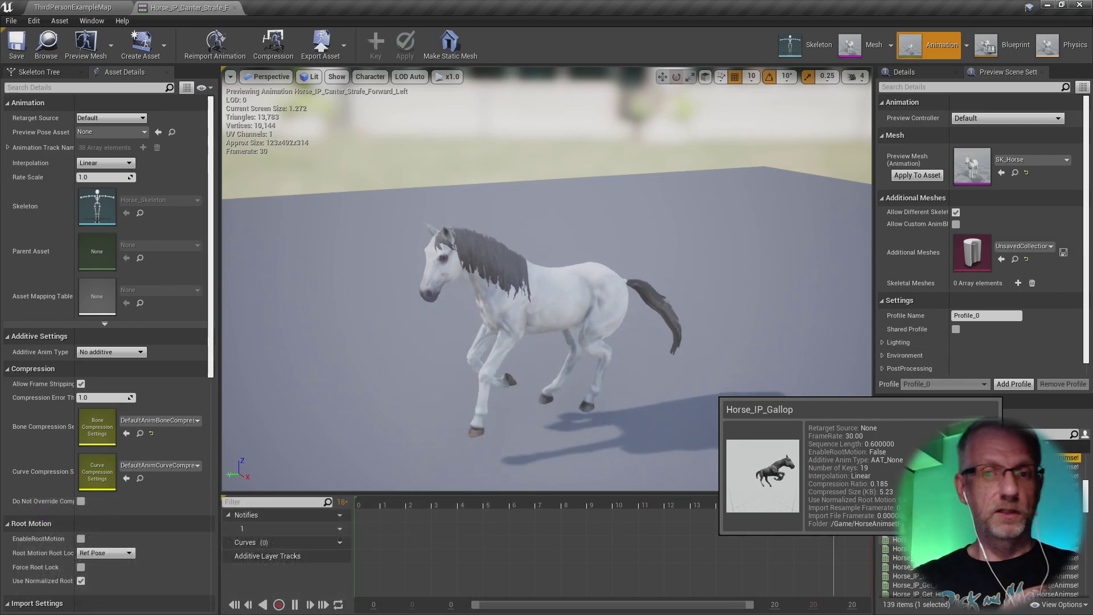
Preview Horse_IP_Gallop up close and Horse_IP_Jump_Canter, then close the animation editor and return to the maximized level editor
{"action": "left_click", "coordinate": [911, 539]}
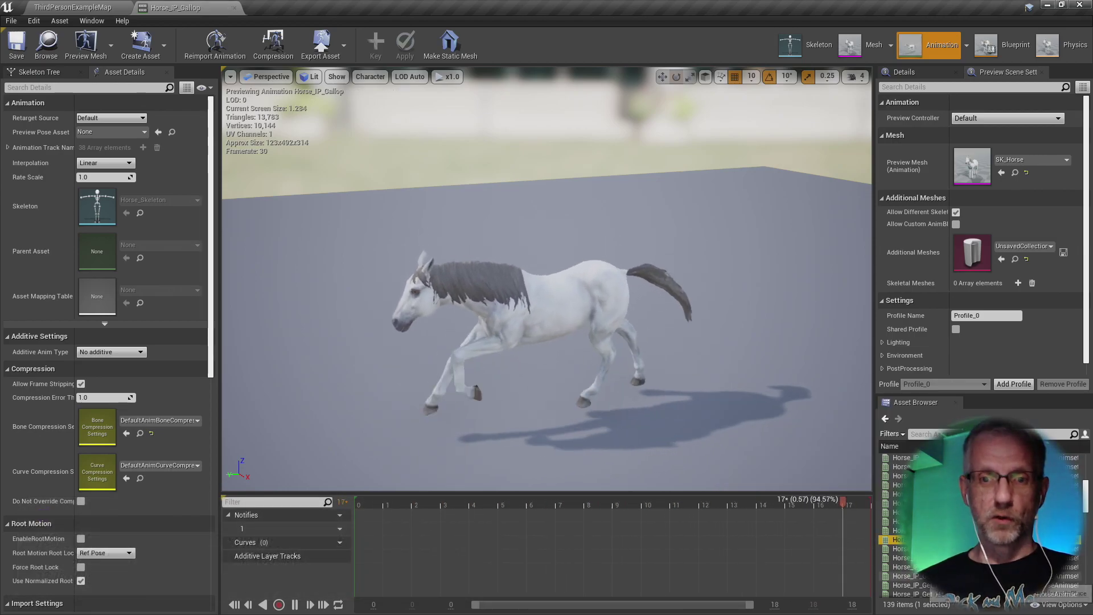
{"action": "scroll", "coordinate": [819, 454], "scroll_direction": "up", "scroll_amount": 5}
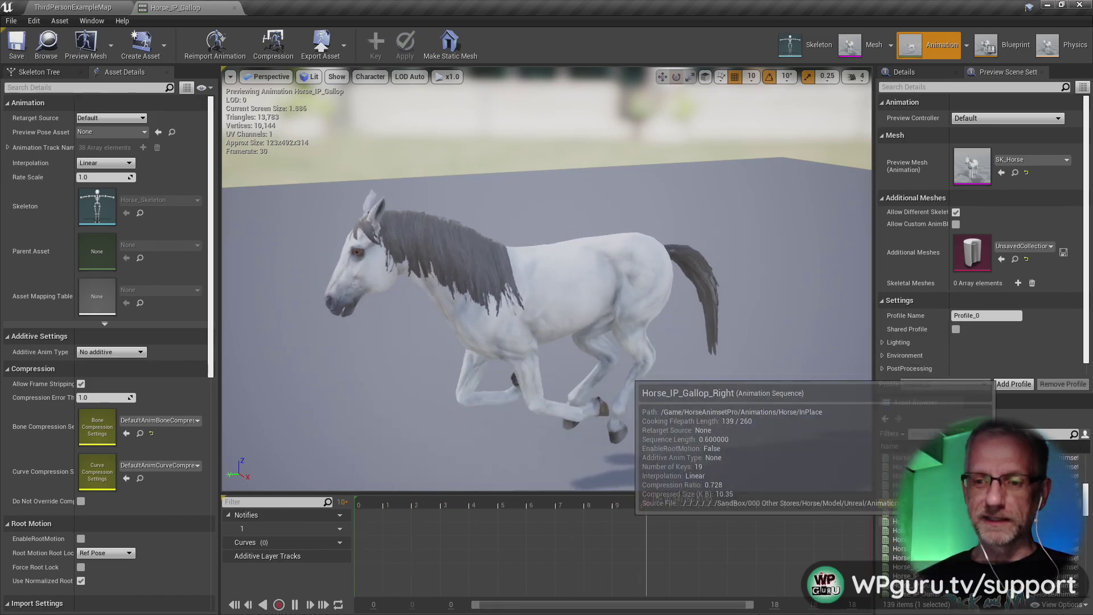
{"action": "left_click", "coordinate": [911, 567]}
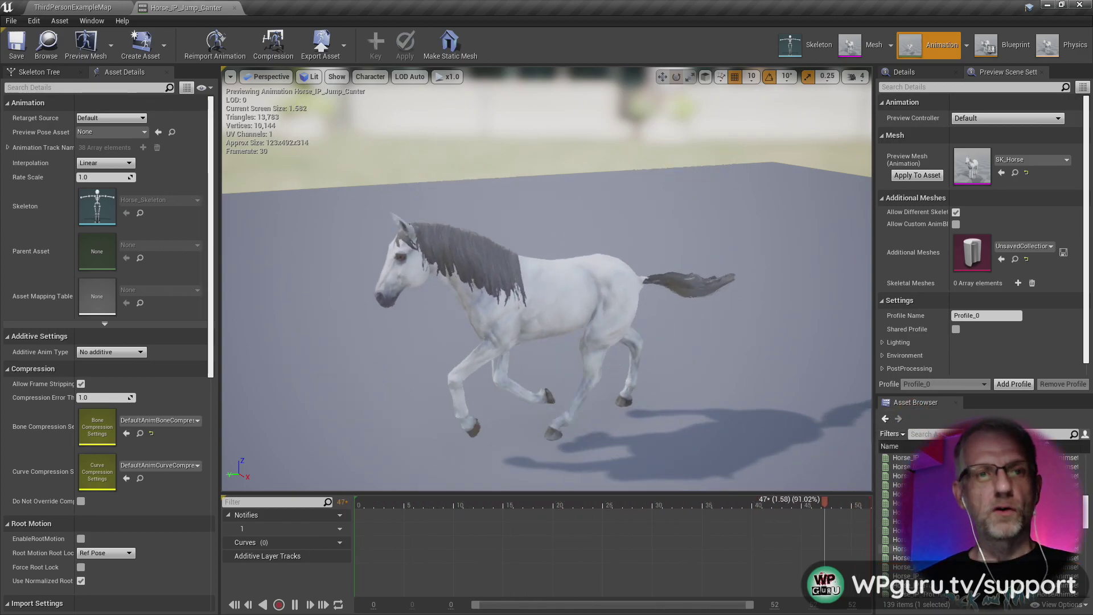
{"action": "left_click", "coordinate": [235, 8]}
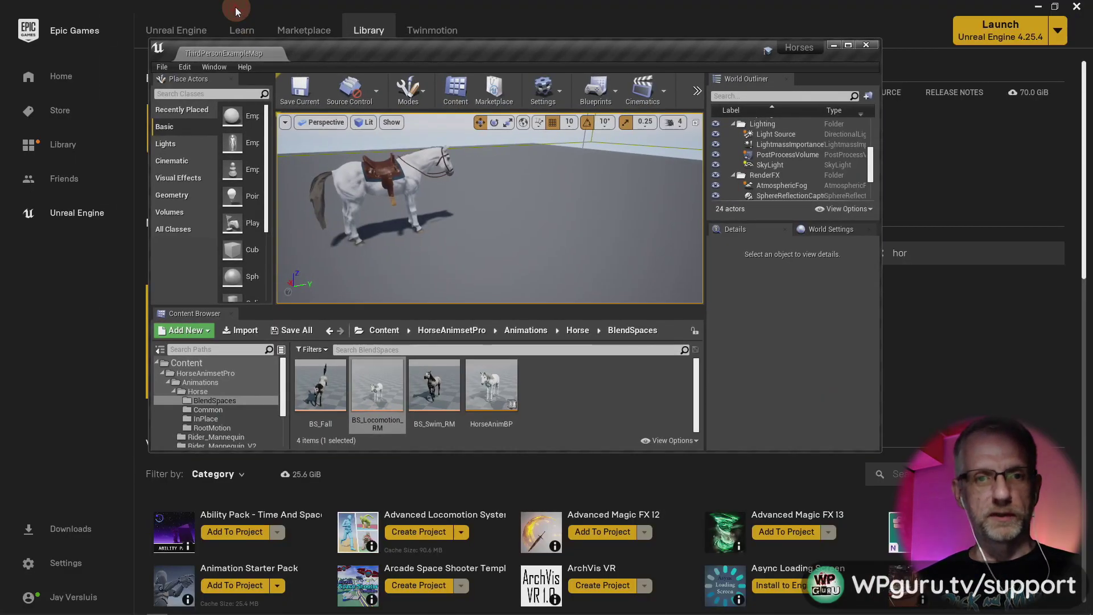
{"action": "double_click", "coordinate": [350, 53]}
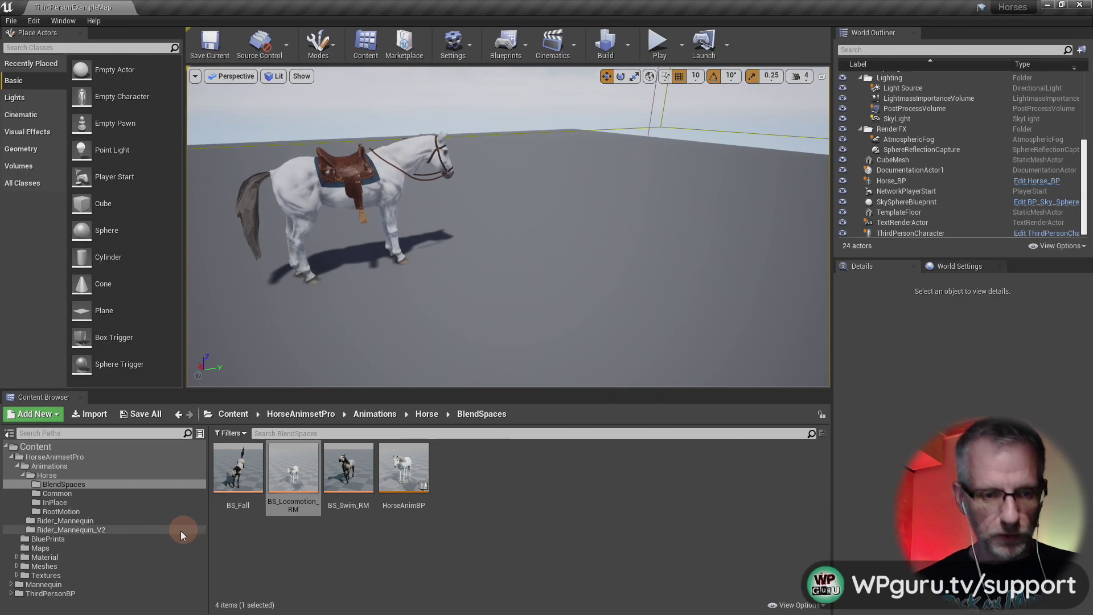
Open the Horse_BP blueprint from HorseAnimsetPro's BluePrints folder and view its saddled horse model up close from the side
{"action": "left_click", "coordinate": [121, 593]}
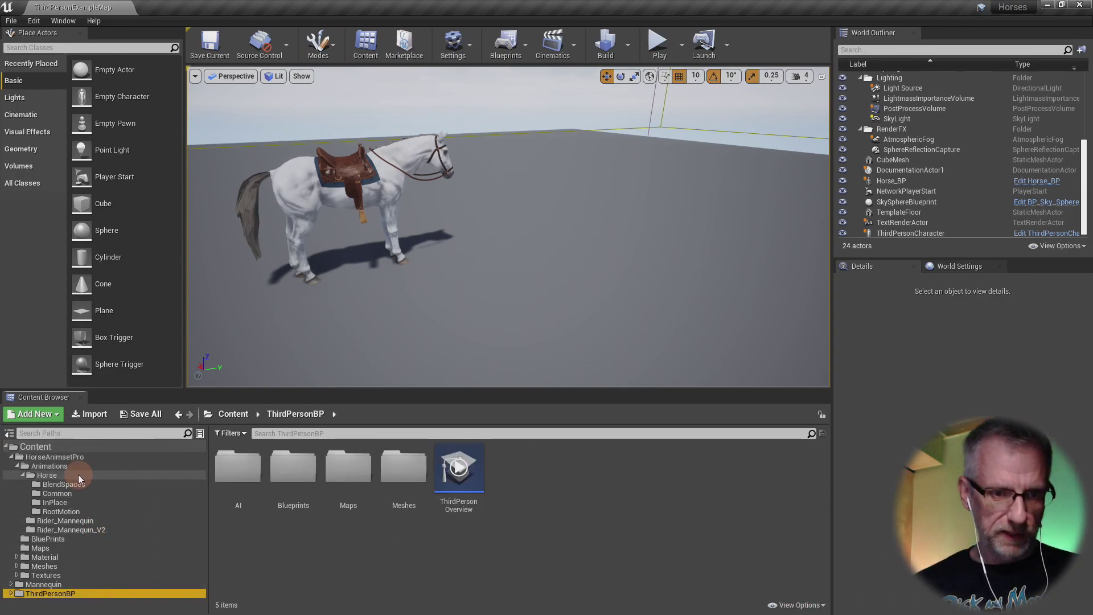
{"action": "left_click", "coordinate": [83, 540]}
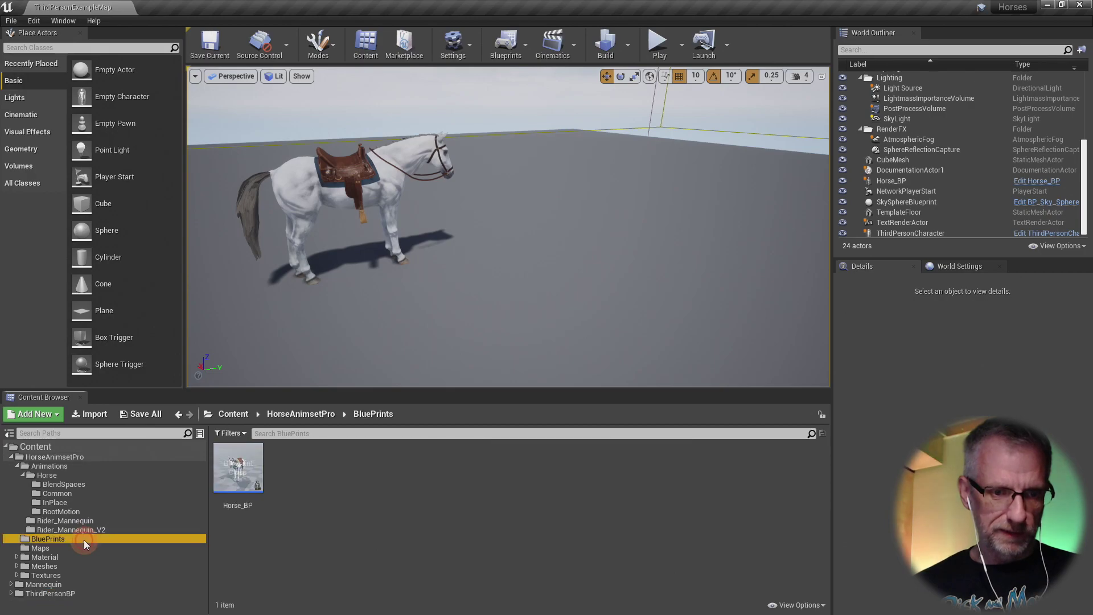
{"action": "double_click", "coordinate": [234, 474]}
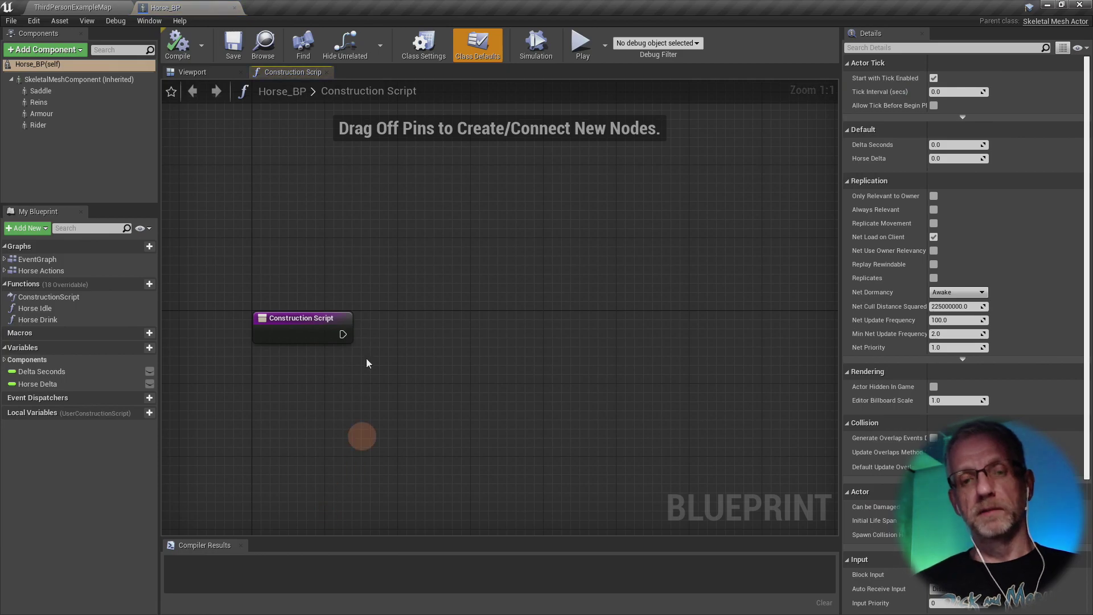
{"action": "left_click", "coordinate": [211, 74]}
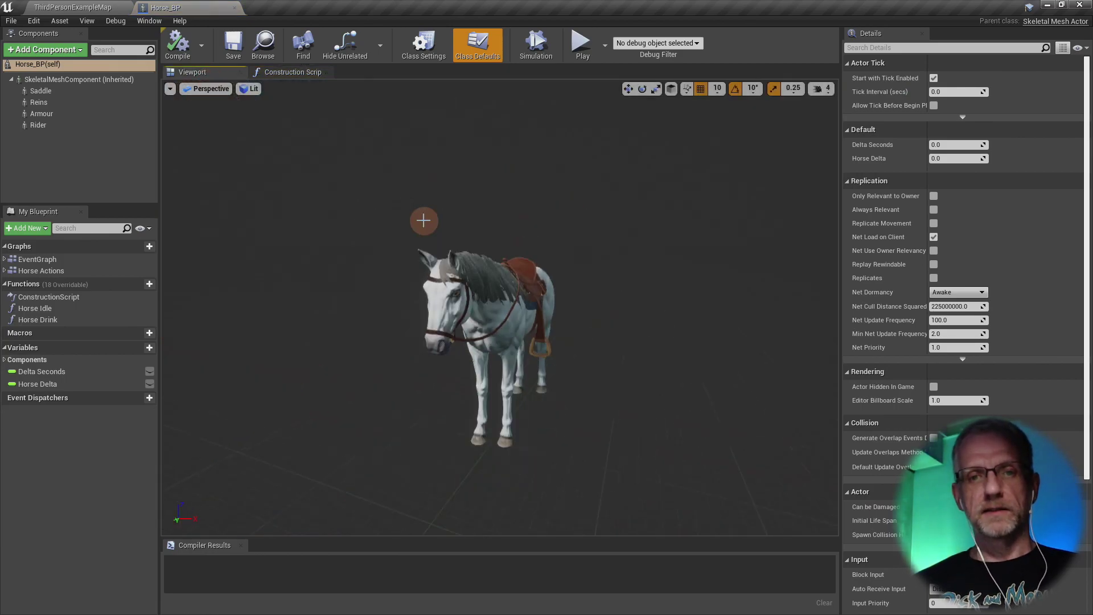
{"action": "left_click_drag", "start_coordinate": [496, 318], "coordinate": [859, 310]}
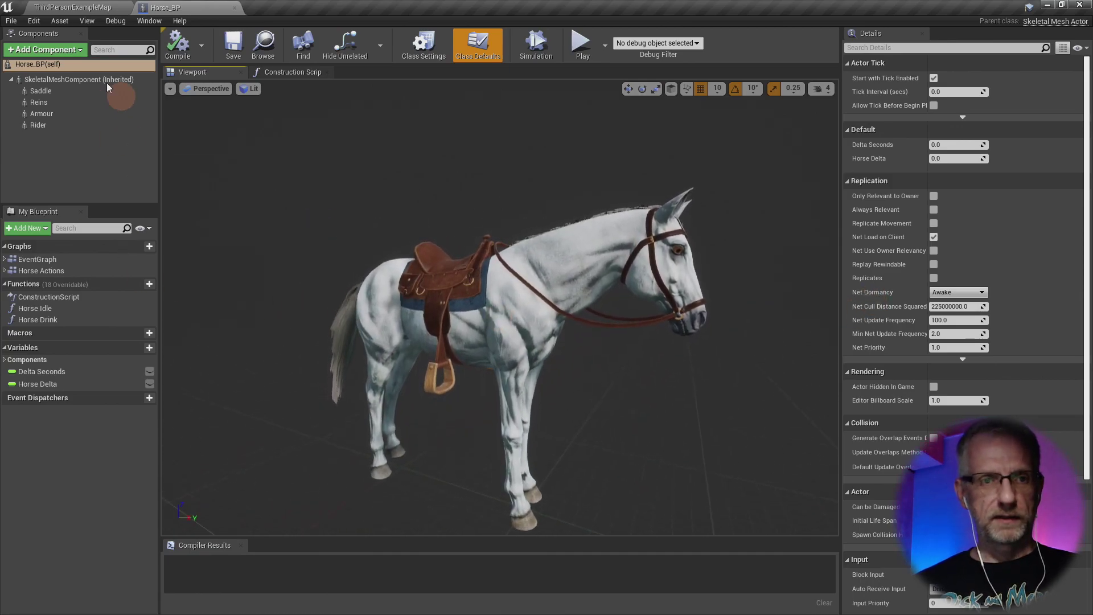
Open the MyPlayerController blueprint from the ThirdPersonBP Blueprints folder and show its Horse Actions graph
{"action": "left_click", "coordinate": [100, 9]}
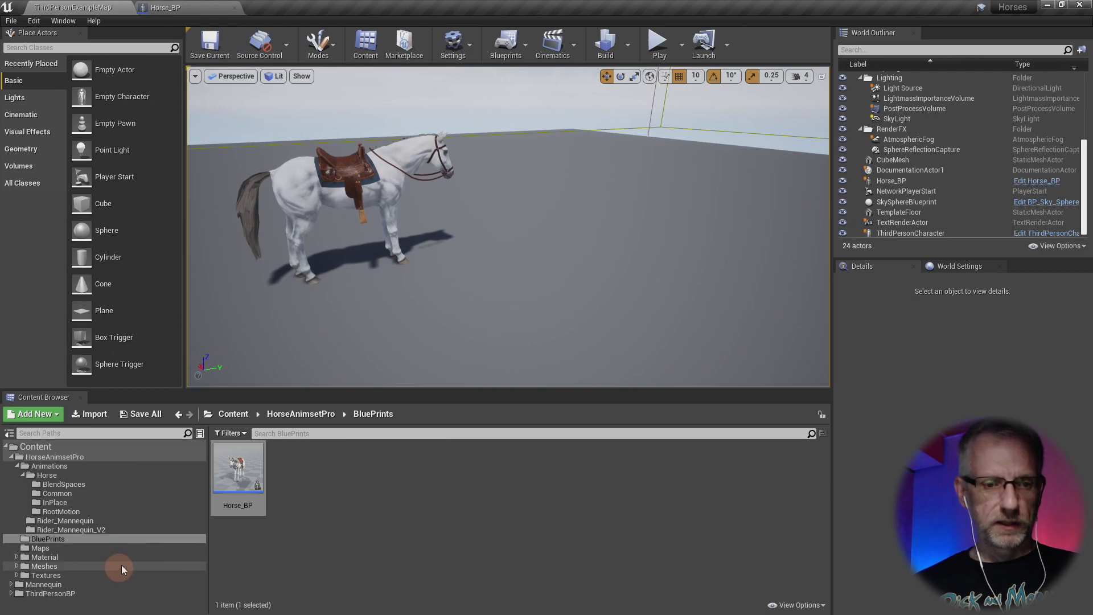
{"action": "left_click", "coordinate": [104, 593]}
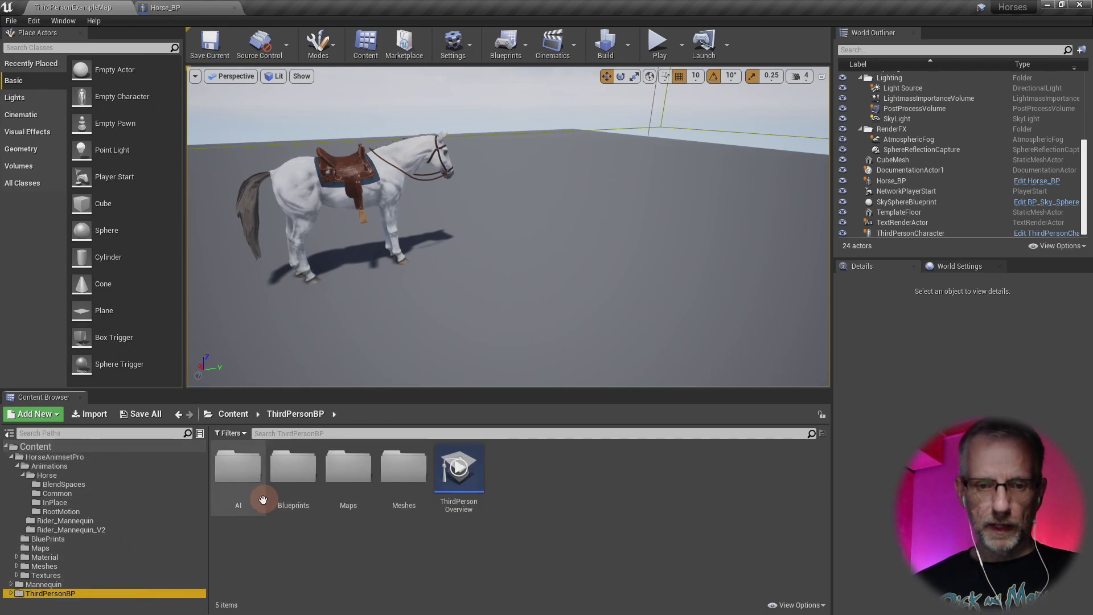
{"action": "double_click", "coordinate": [296, 471]}
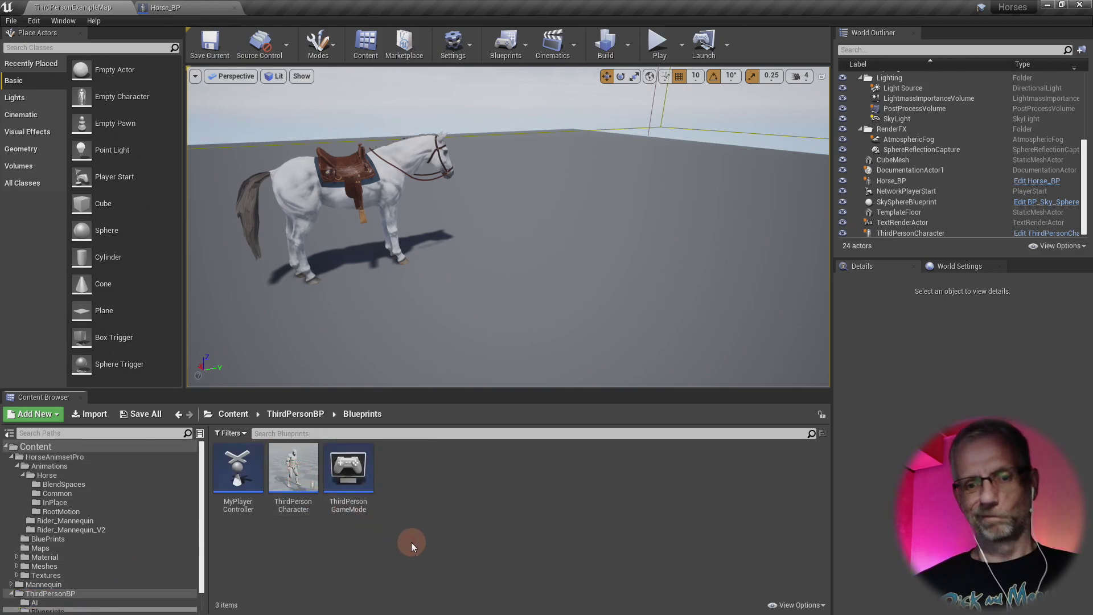
{"action": "double_click", "coordinate": [255, 473]}
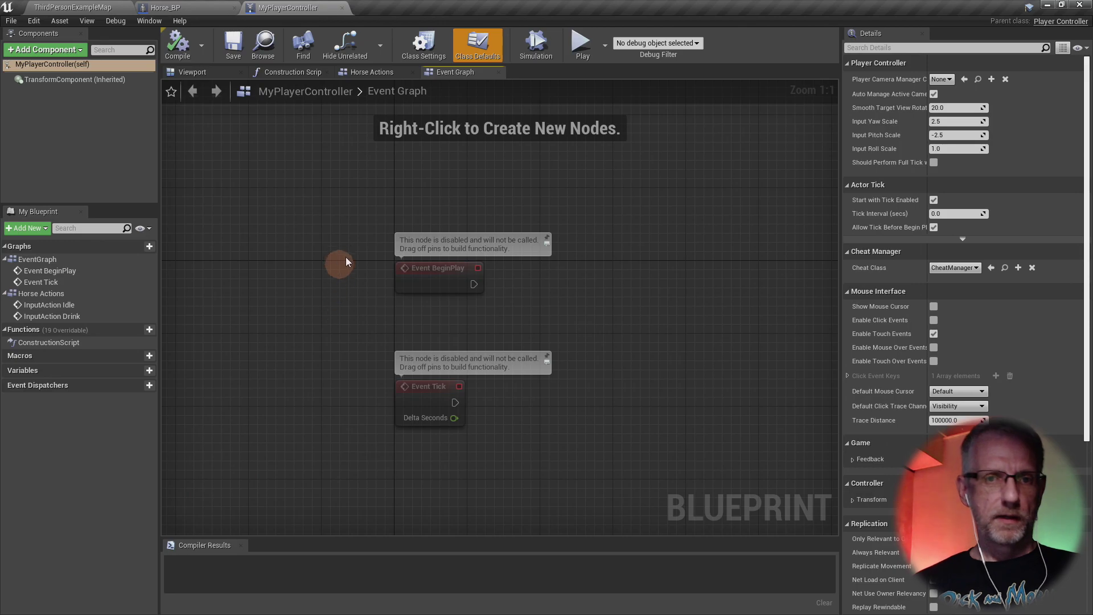
{"action": "left_click", "coordinate": [365, 73]}
{"action": "right_click_drag", "start_coordinate": [410, 257], "coordinate": [403, 282]}
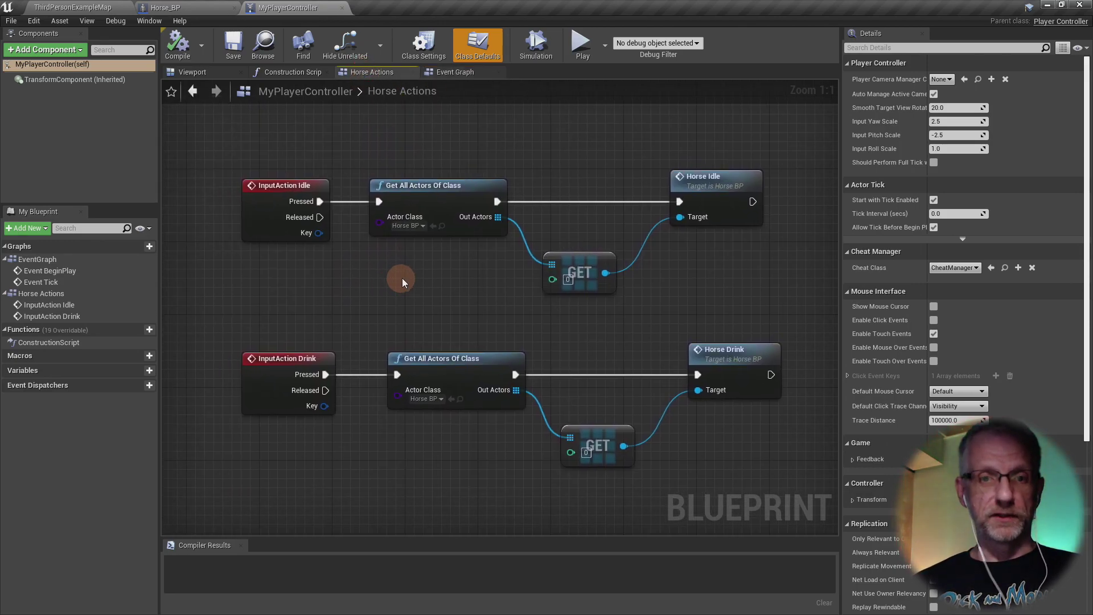
Examine the InputAction Idle and InputAction Drink chains, including the Get All Actors Of Class, Get and Horse Drink nodes
{"action": "left_click", "coordinate": [270, 227]}
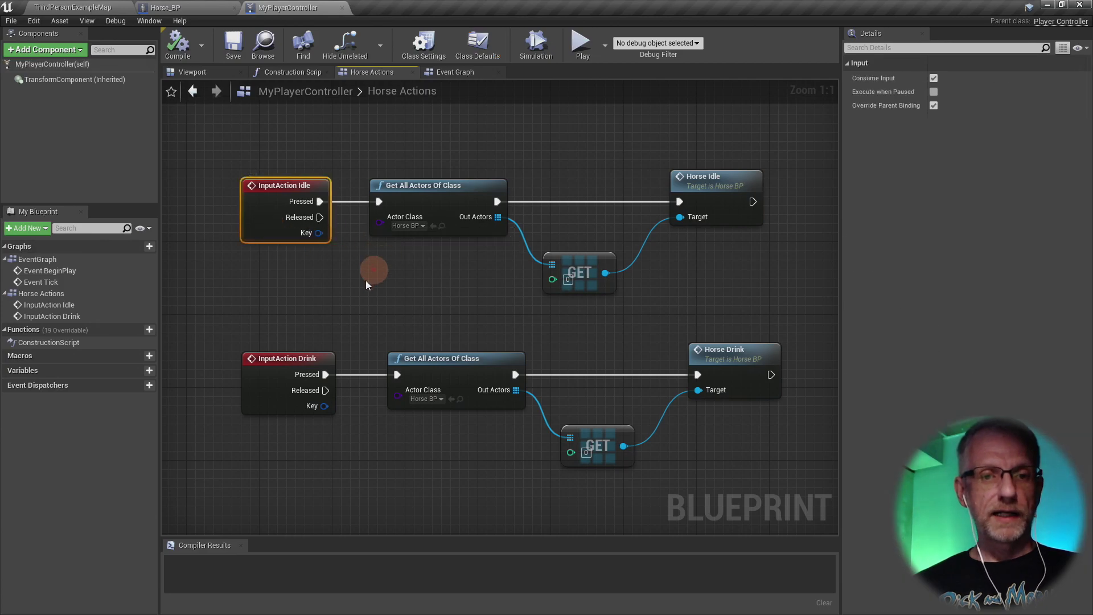
{"action": "left_click", "coordinate": [261, 397]}
{"action": "right_click_drag", "start_coordinate": [496, 312], "coordinate": [490, 293]}
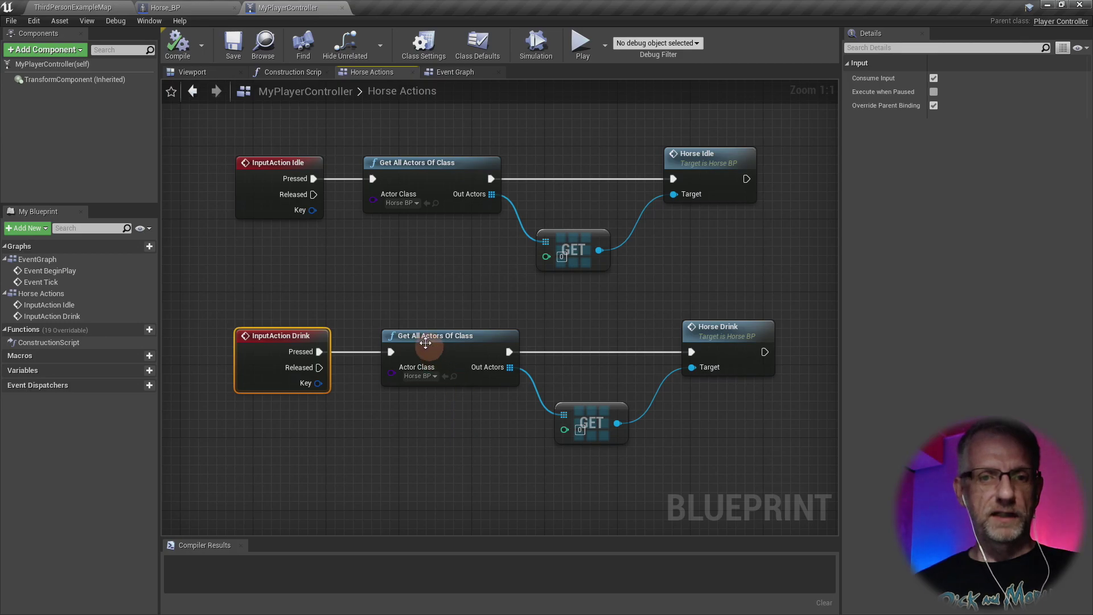
{"action": "left_click", "coordinate": [464, 359]}
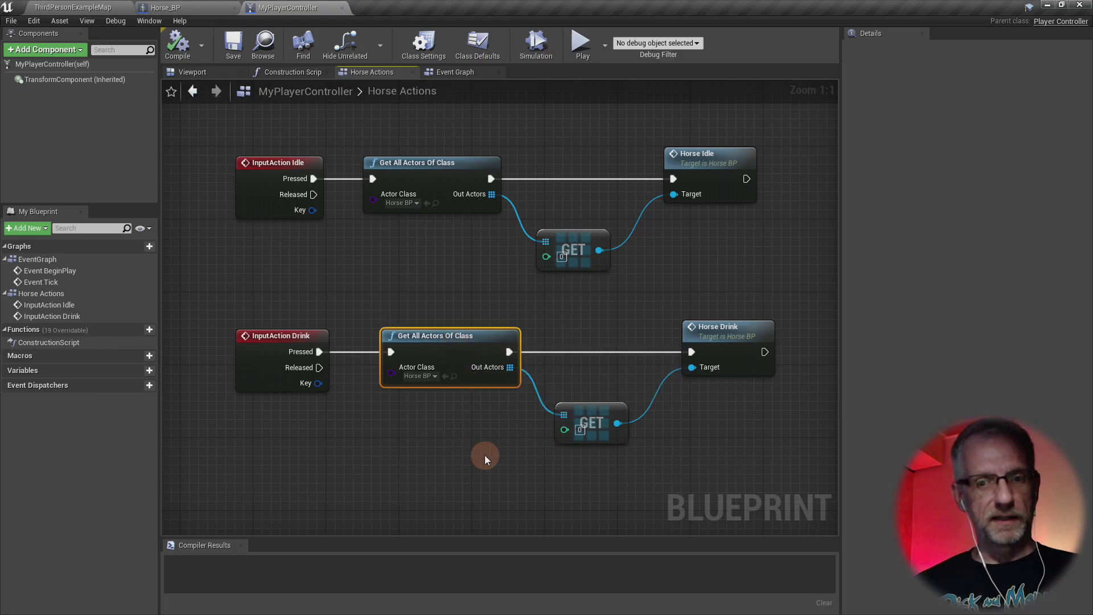
{"action": "left_click", "coordinate": [602, 419]}
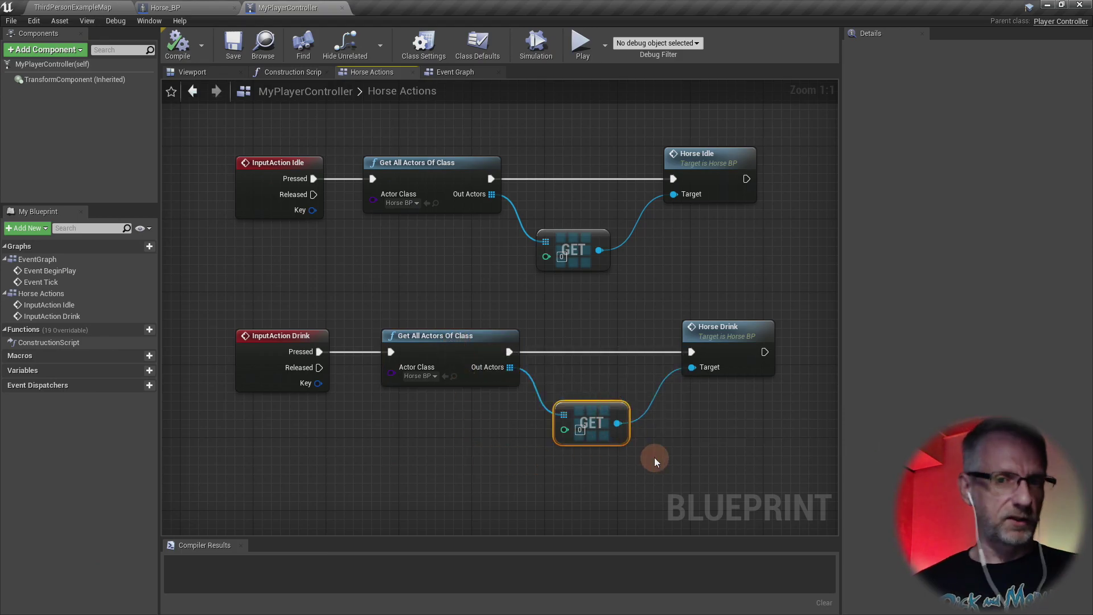
{"action": "left_click", "coordinate": [731, 356]}
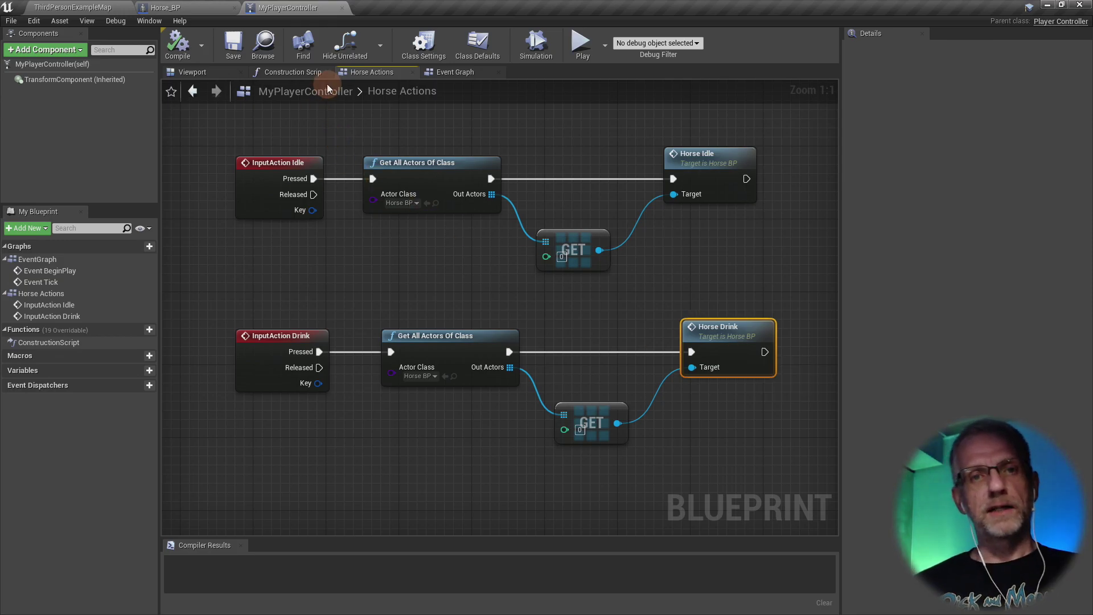
{"action": "left_click", "coordinate": [372, 311]}
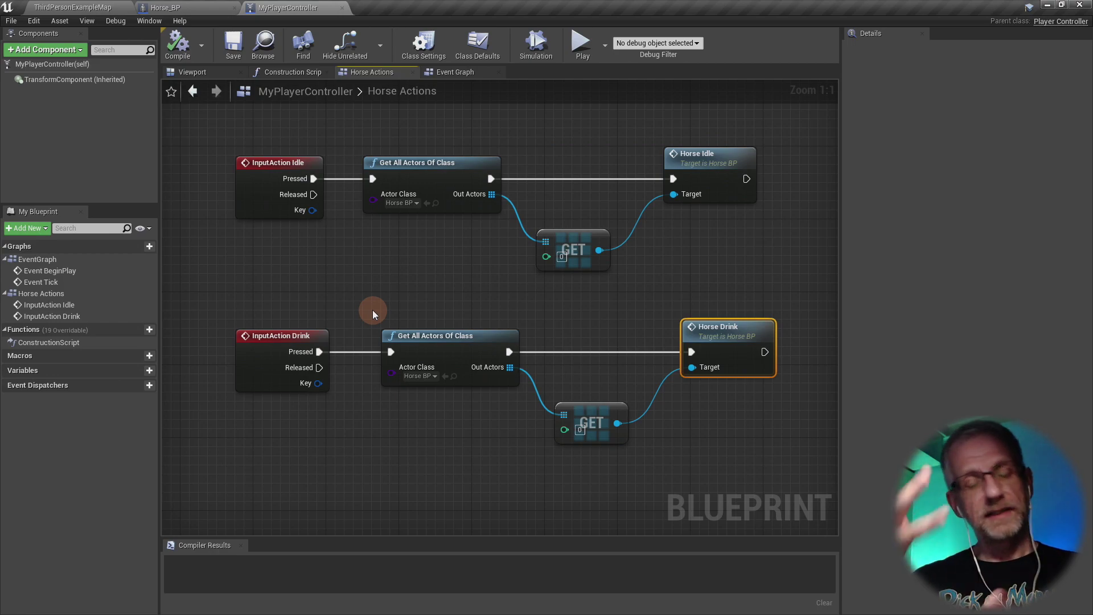
{"action": "left_click", "coordinate": [249, 395]}
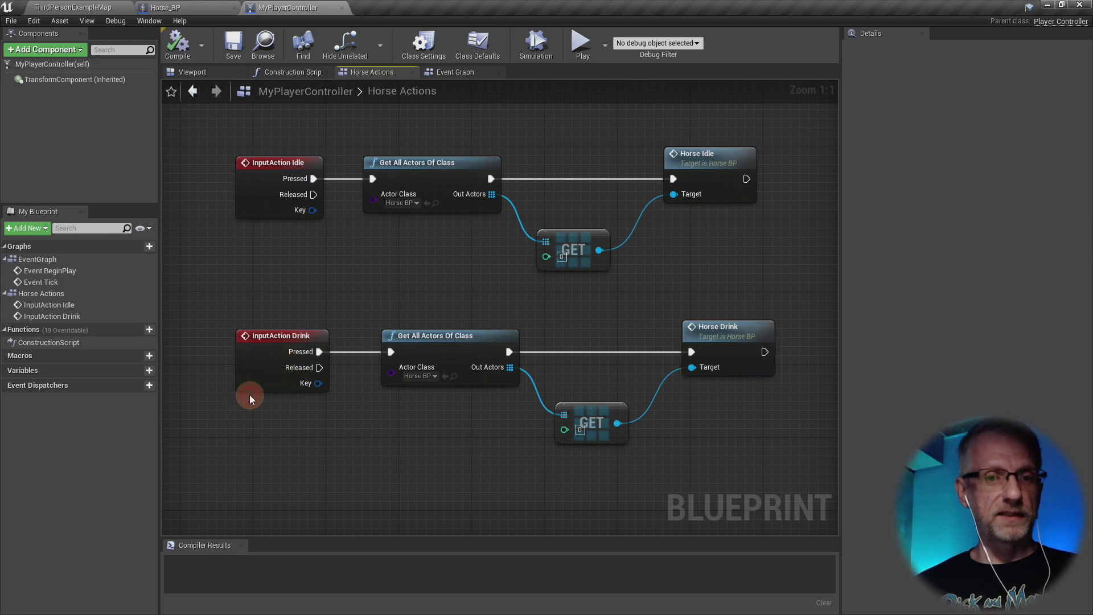
{"action": "left_click", "coordinate": [251, 389]}
{"action": "left_click", "coordinate": [257, 195]}
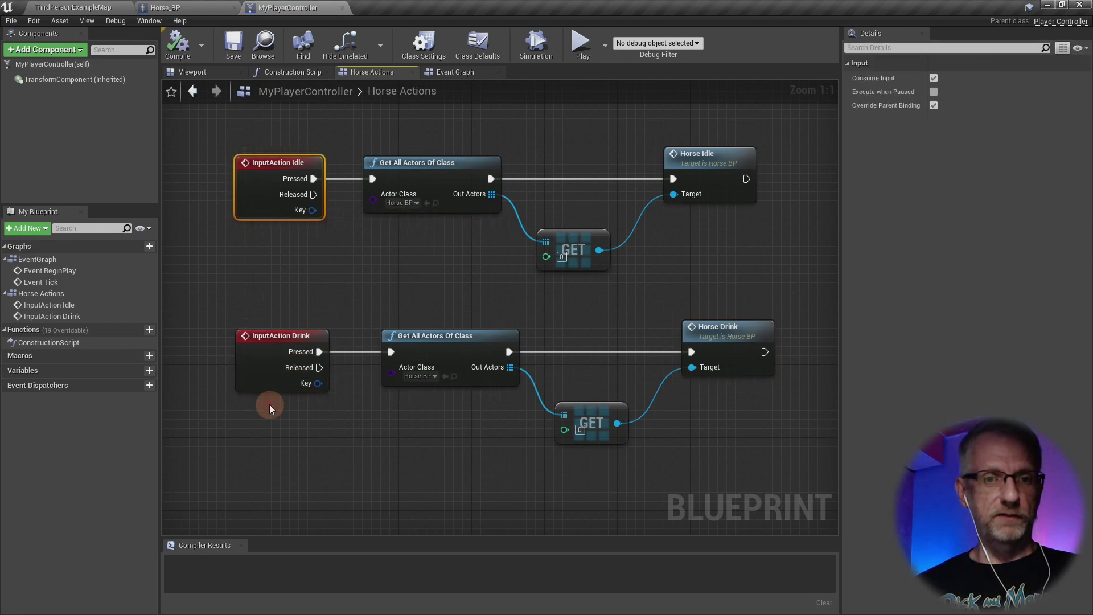
{"action": "left_click", "coordinate": [271, 380]}
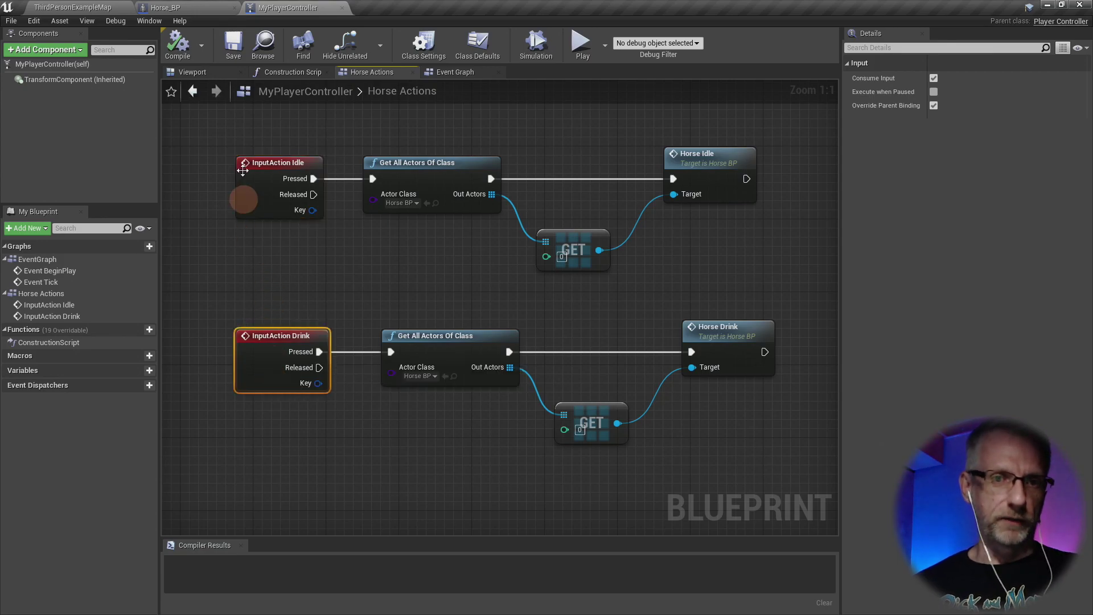
Open the Horse Drink function in Horse_BP and examine its entry, Set Horse Delta and Play Animation nodes
{"action": "left_click", "coordinate": [193, 9]}
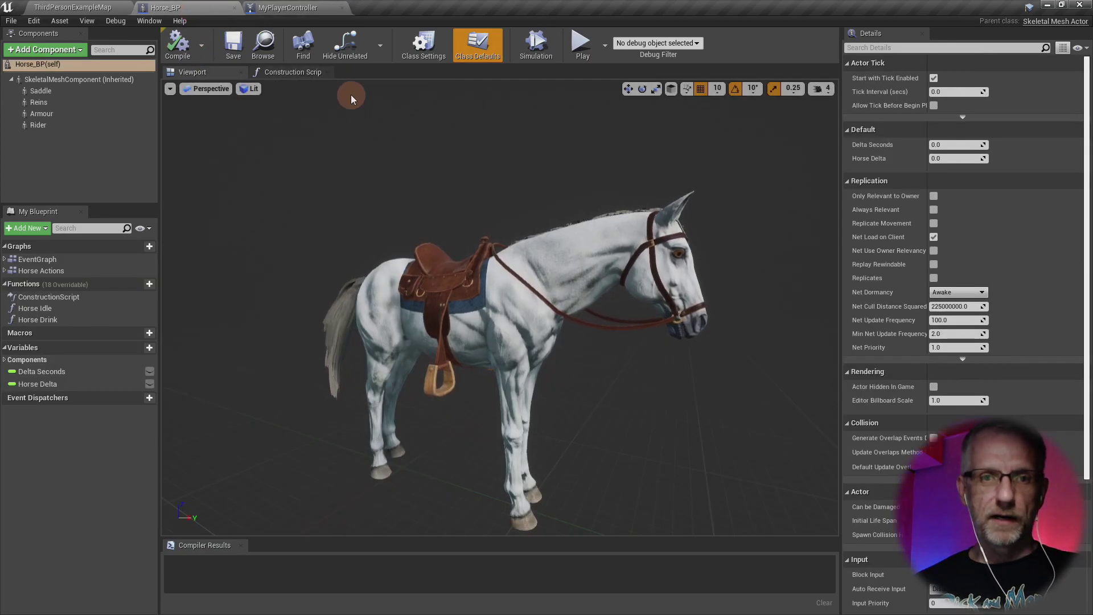
{"action": "double_click", "coordinate": [70, 320]}
{"action": "right_click_drag", "start_coordinate": [252, 400], "coordinate": [325, 394]}
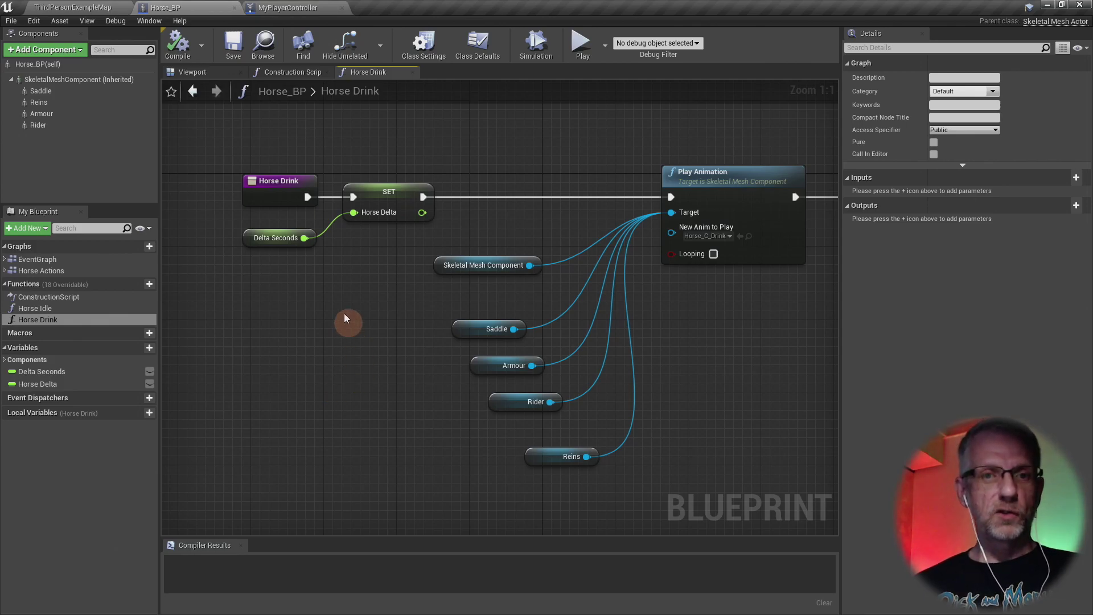
{"action": "left_click", "coordinate": [373, 199]}
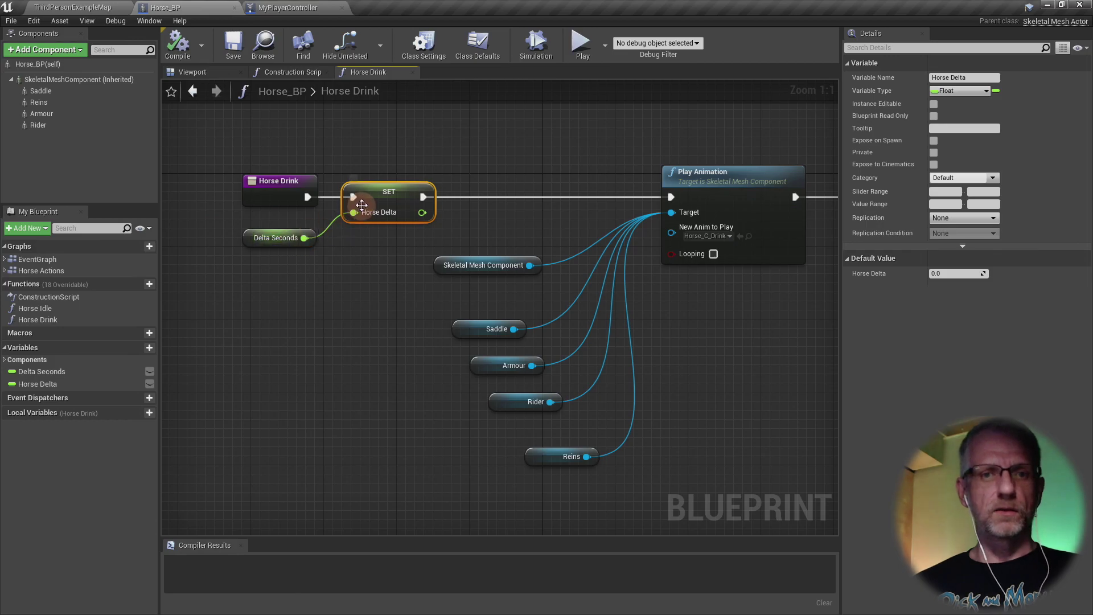
{"action": "left_click", "coordinate": [284, 193]}
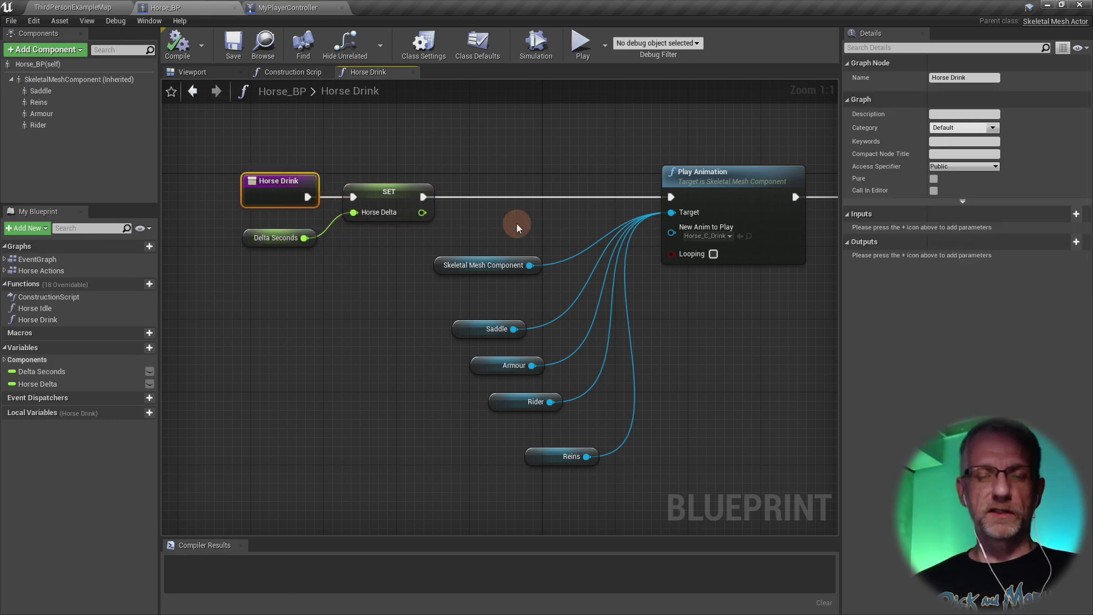
{"action": "left_click", "coordinate": [698, 178]}
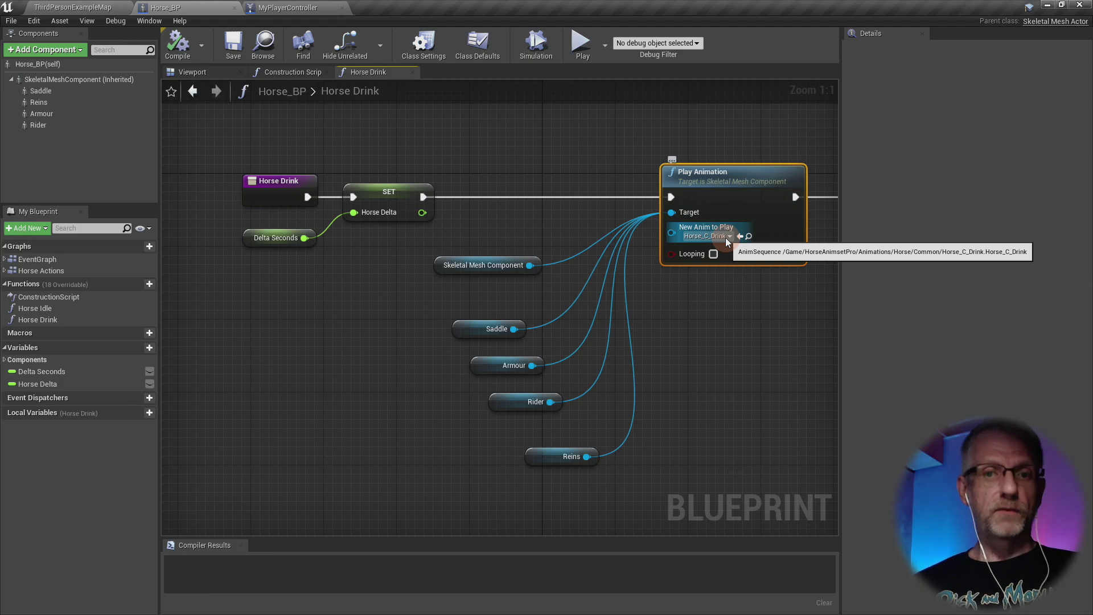
Examine the component references feeding Play Animation in the Horse Drink function and the Wait For Horse node that follows it
{"action": "left_click_drag", "start_coordinate": [419, 246], "coordinate": [586, 499]}
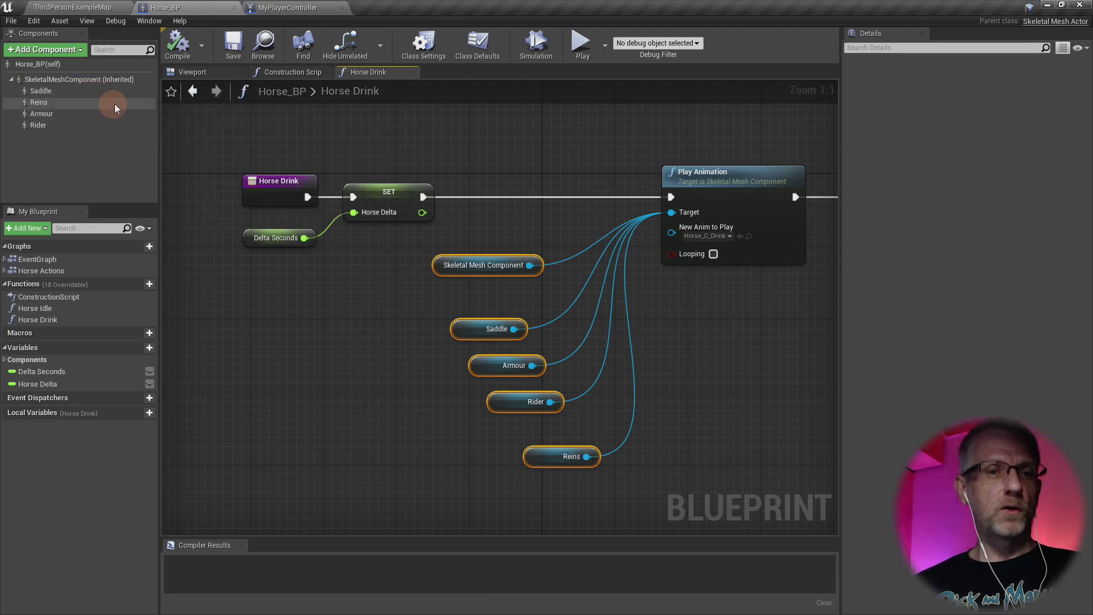
{"action": "left_click", "coordinate": [114, 83]}
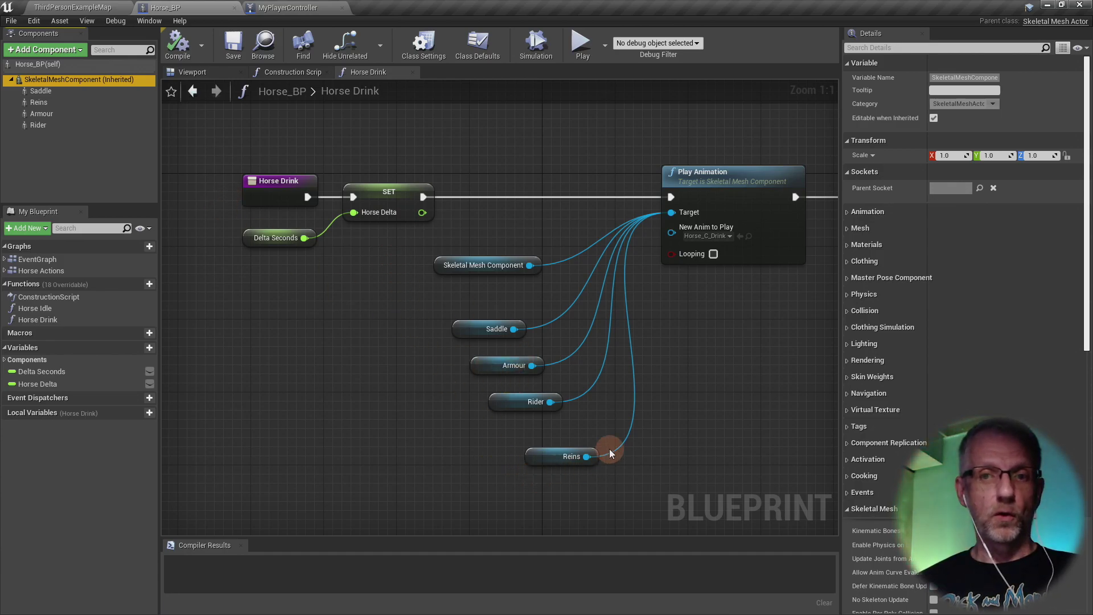
{"action": "right_click_drag", "start_coordinate": [677, 390], "coordinate": [452, 373]}
{"action": "left_click", "coordinate": [522, 189]}
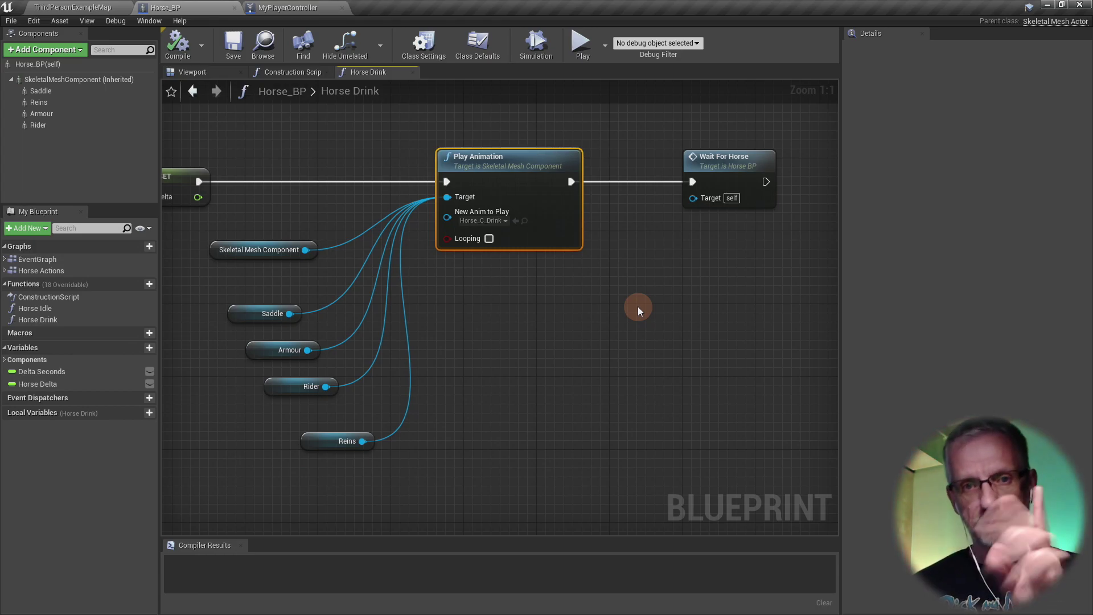
{"action": "left_click", "coordinate": [743, 173]}
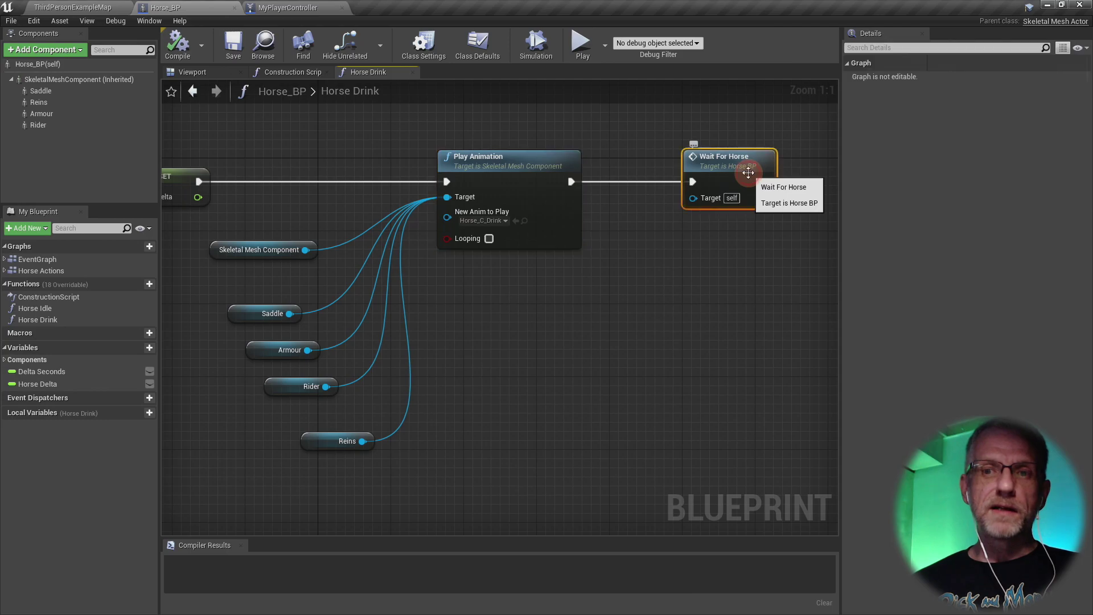
{"action": "left_click", "coordinate": [513, 197]}
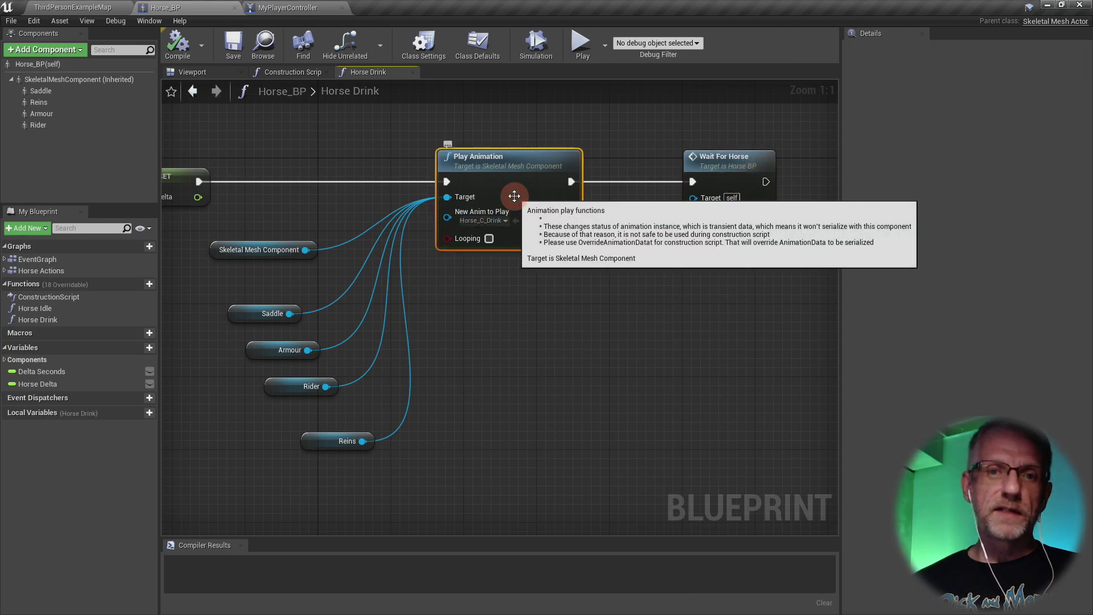
{"action": "left_click", "coordinate": [757, 188]}
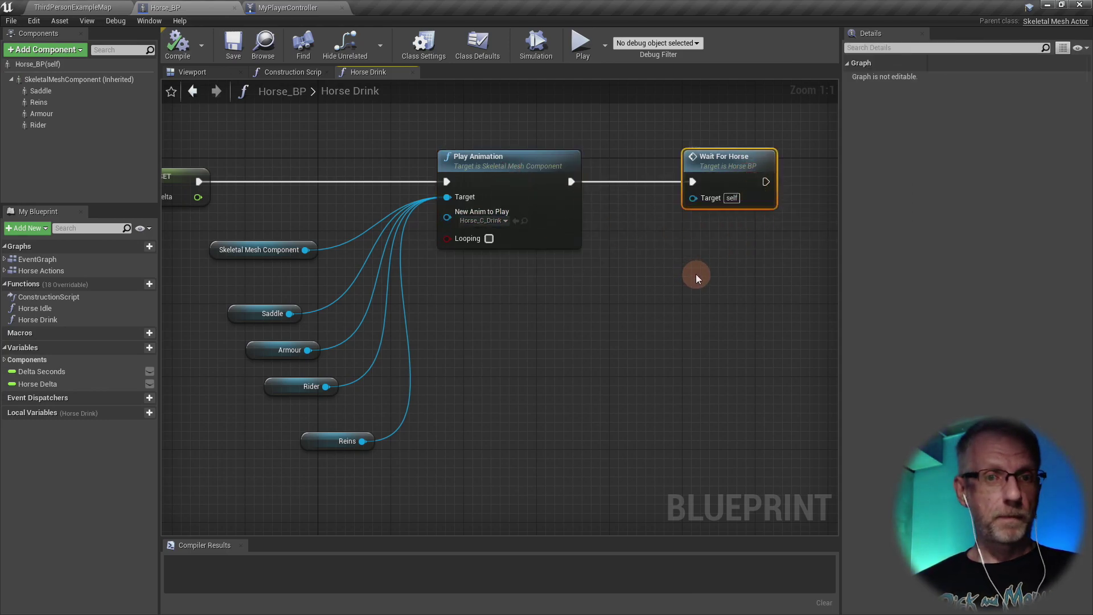
Open Horse_BP's Horse Actions graph and examine the Wait for Horse event, Delay and Play Animation nodes
{"action": "double_click", "coordinate": [70, 272]}
{"action": "right_click_drag", "start_coordinate": [284, 334], "coordinate": [261, 334]}
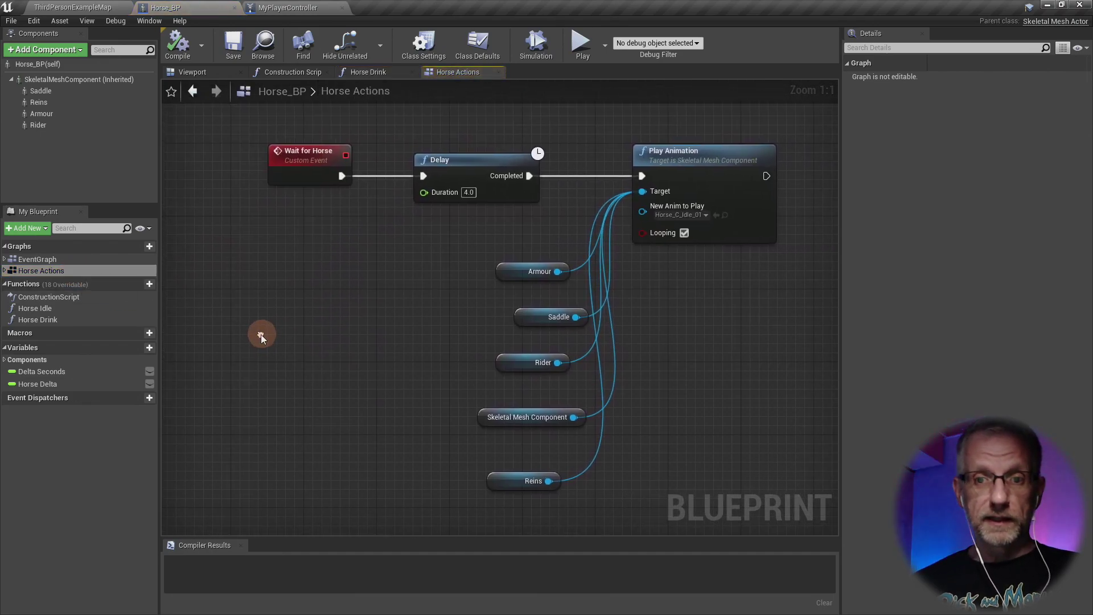
{"action": "left_click", "coordinate": [288, 176]}
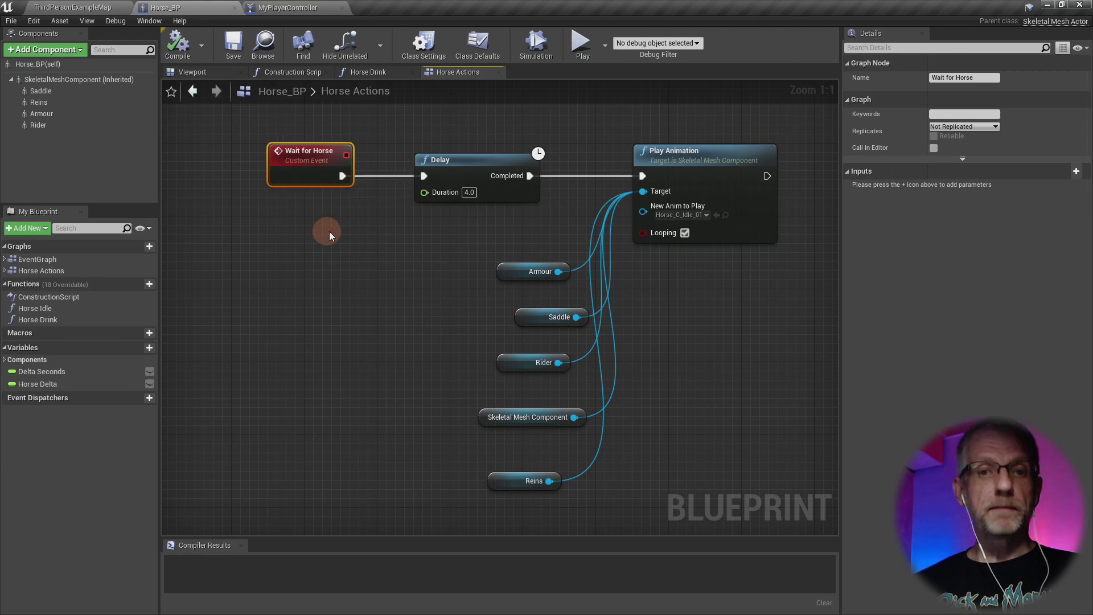
{"action": "left_click", "coordinate": [475, 170]}
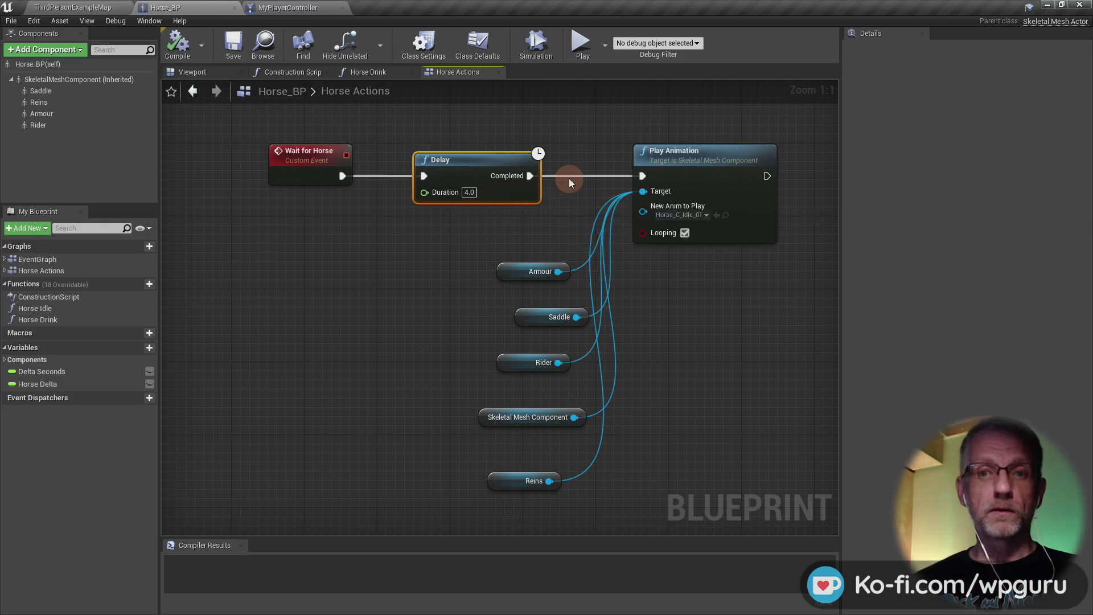
{"action": "left_click", "coordinate": [733, 175]}
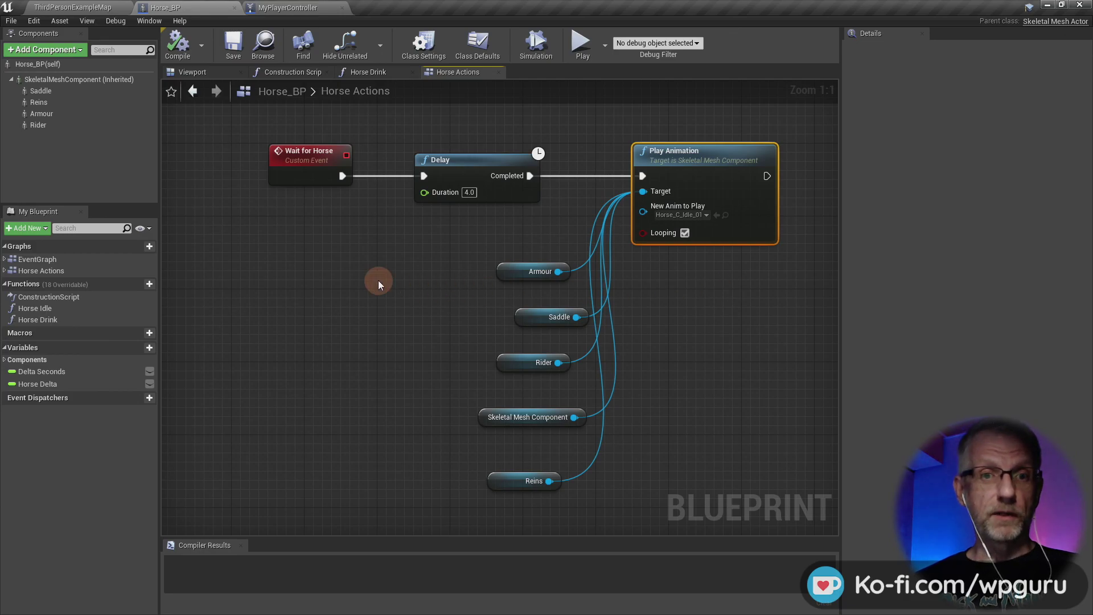
Play ThirdPersonExampleMap full screen, walk the character up to the horse to test its drink action, and end the play session
{"action": "left_click", "coordinate": [91, 8]}
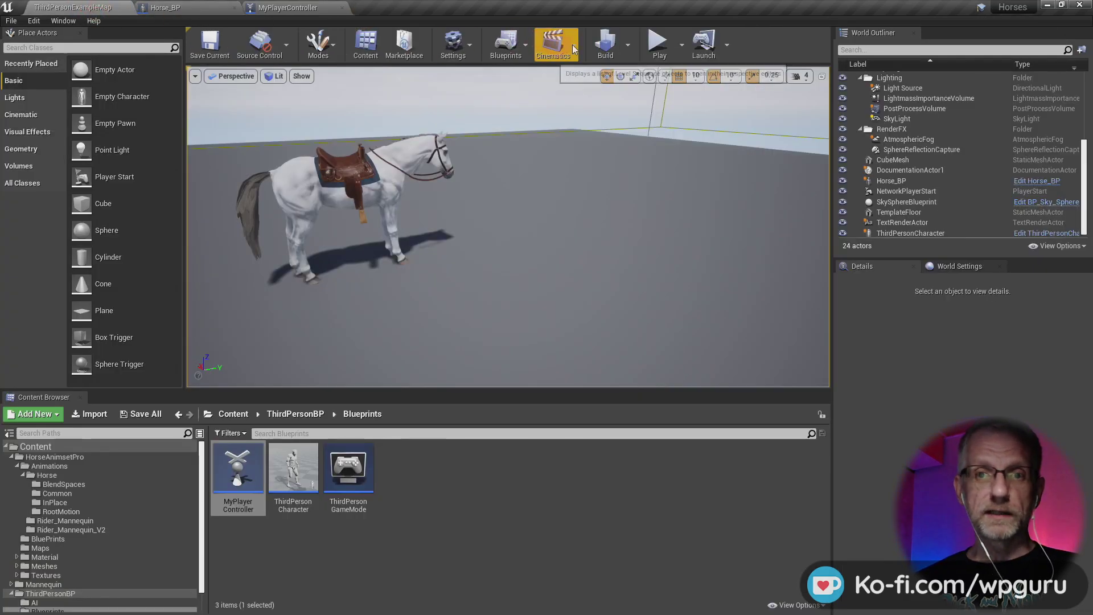
{"action": "left_click", "coordinate": [659, 46]}
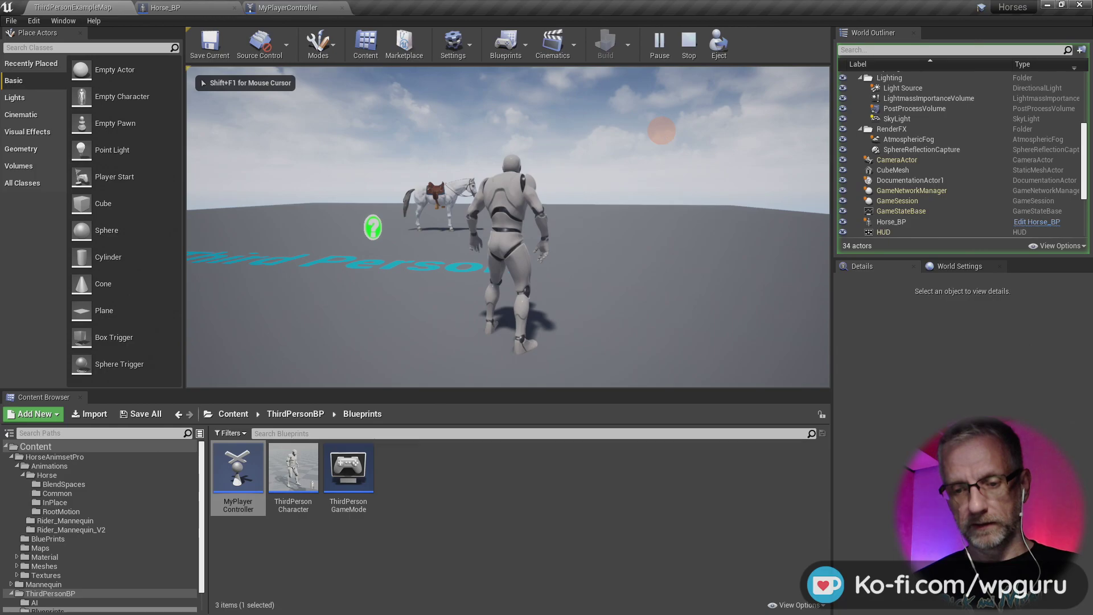
{"action": "key", "text": "F11"}
{"action": "key", "text": "w"}
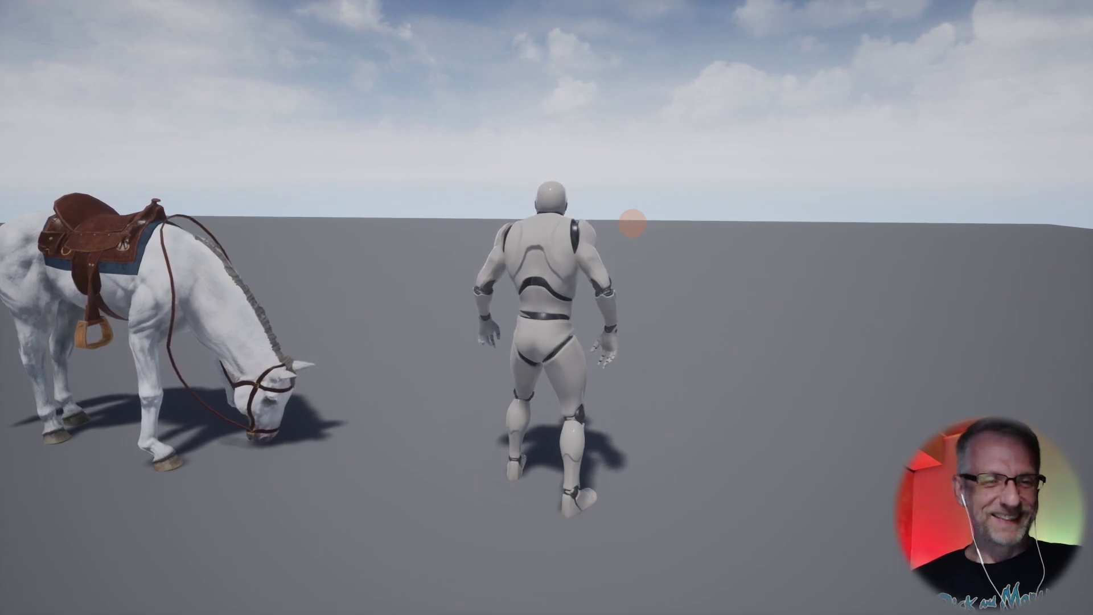
{"action": "left_click_drag", "start_coordinate": [632, 224], "coordinate": [674, 231]}
{"action": "key", "text": "w"}
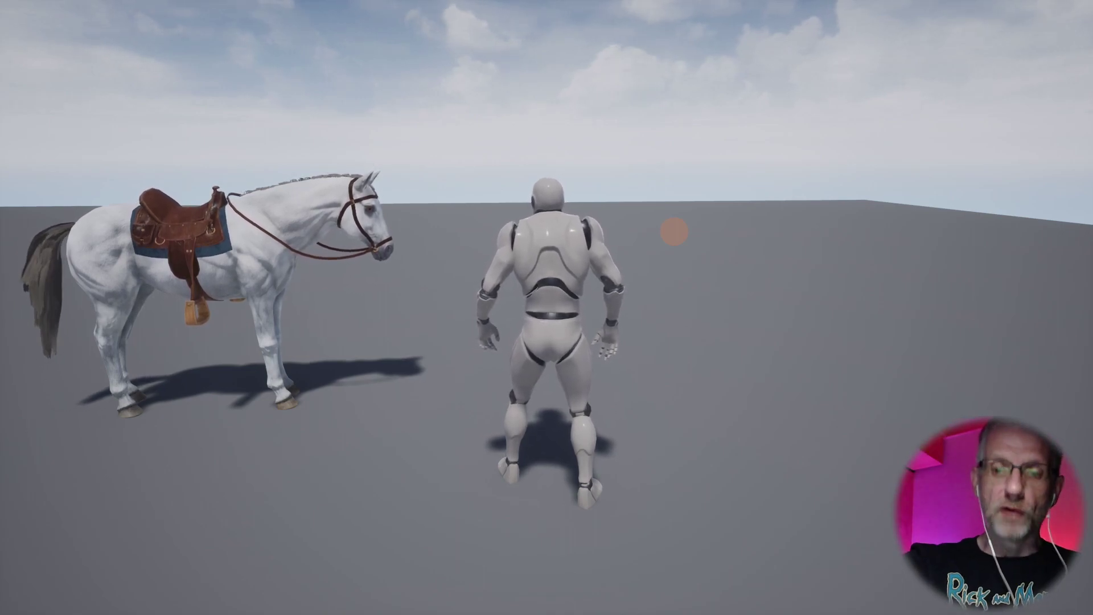
{"action": "key", "text": "Escape"}
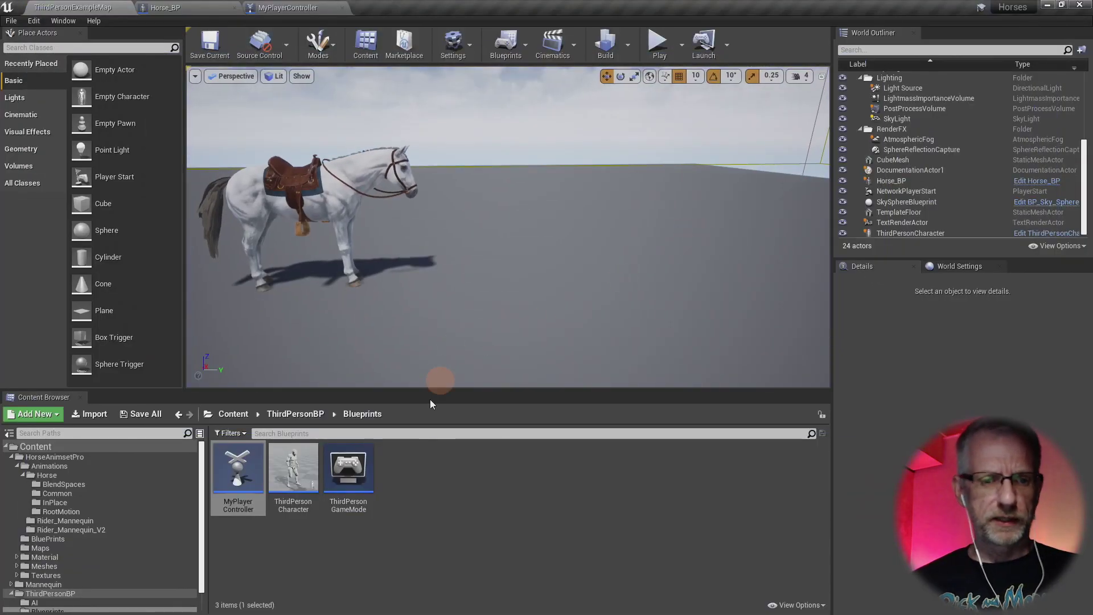
Browse HorseAnimsetPro's Horse, Rider_Mannequin and Rider_Mannequin_V2 animation folders, ending in Rider_Mannequin_V2
{"action": "left_click", "coordinate": [125, 476]}
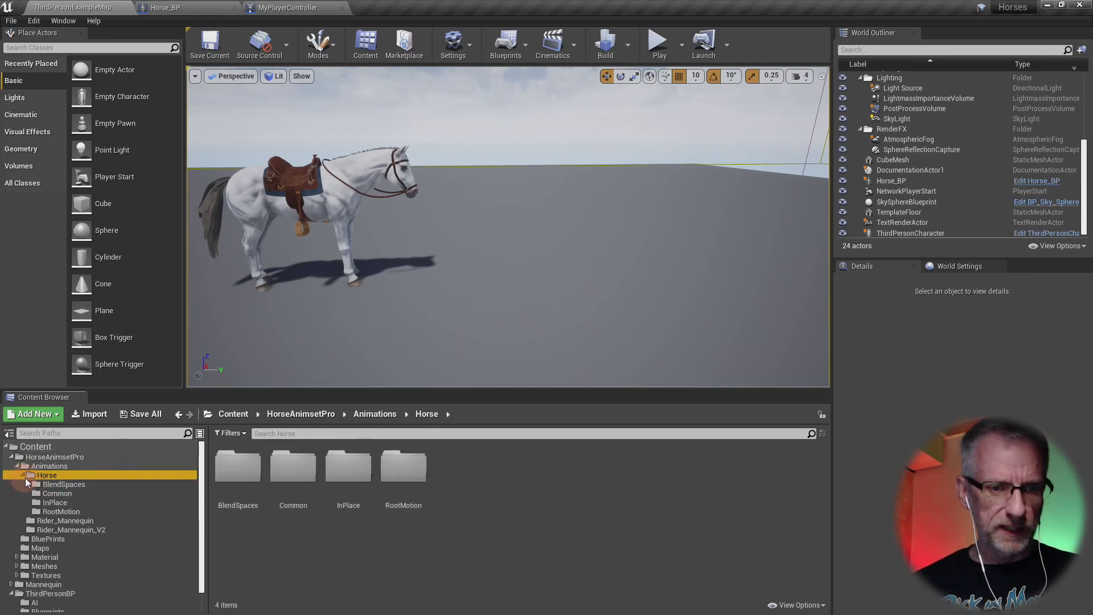
{"action": "left_click", "coordinate": [74, 521]}
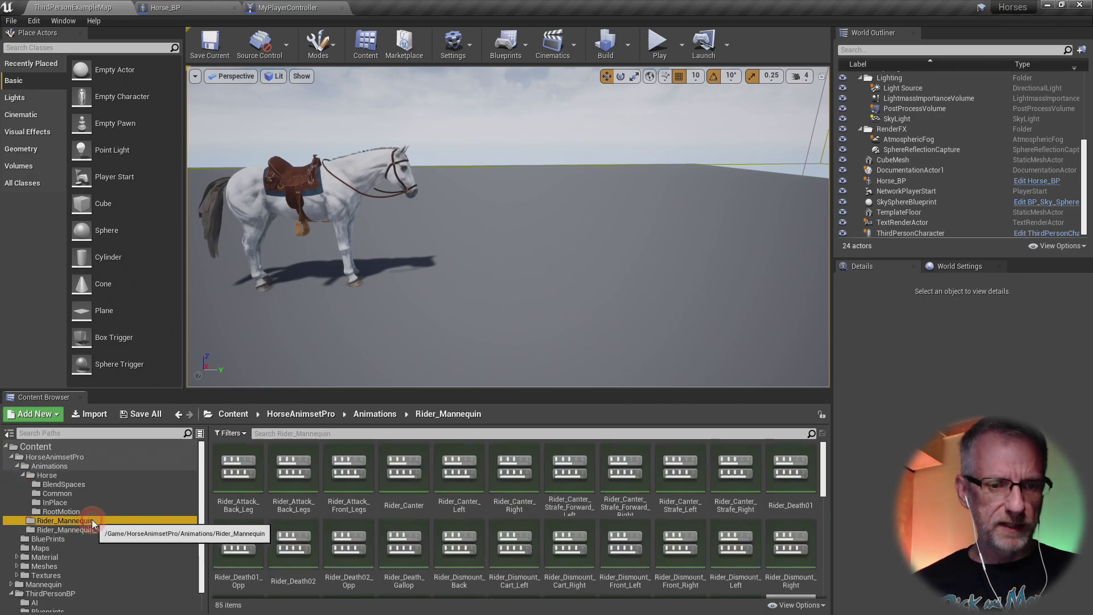
{"action": "left_click", "coordinate": [98, 530]}
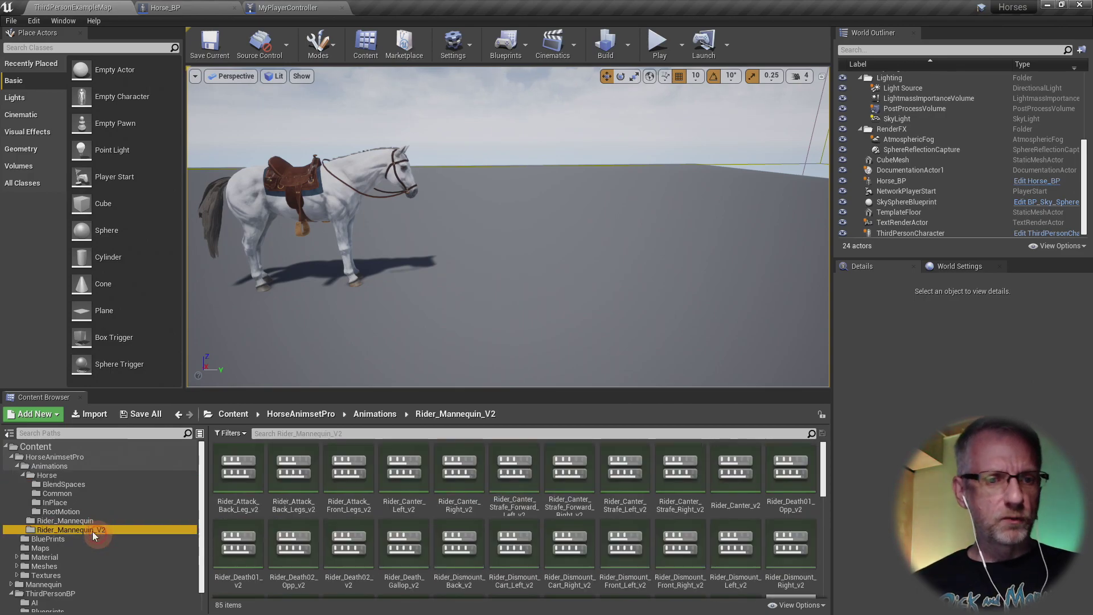
{"action": "left_click", "coordinate": [29, 476]}
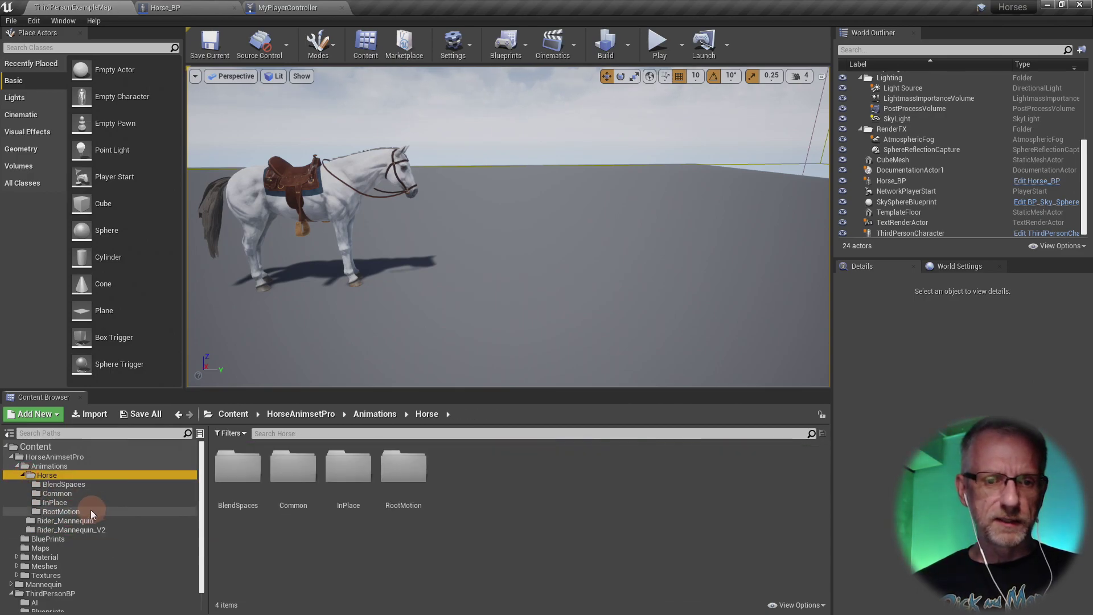
{"action": "left_click", "coordinate": [96, 532]}
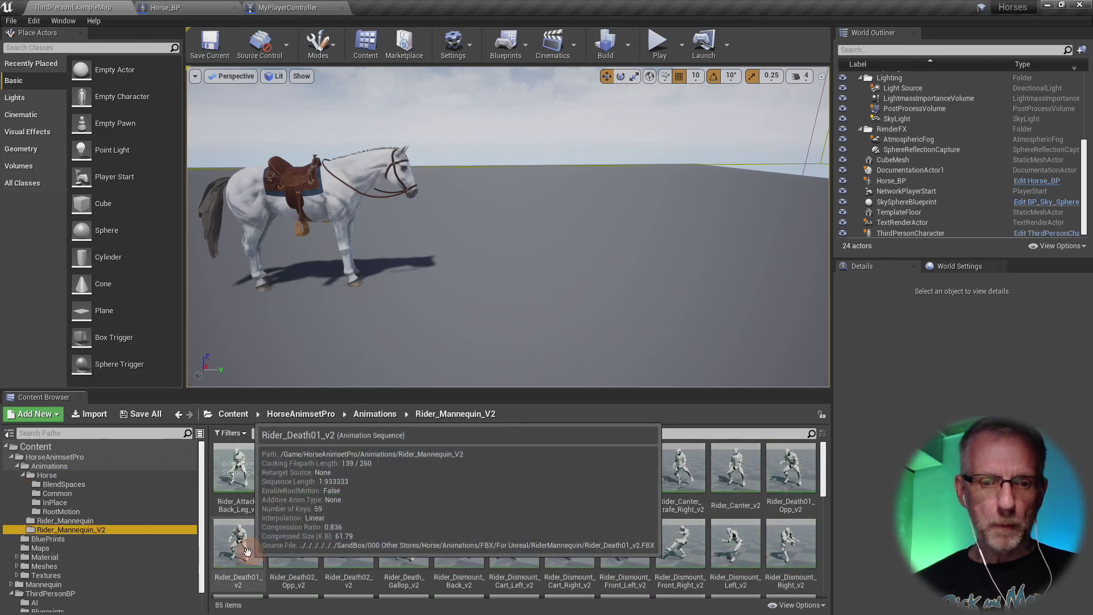
Open the Rider_Attack_Back_Leg_v2 animation, dock its editor with the other open editors, and view the mannequin up close
{"action": "double_click", "coordinate": [259, 473]}
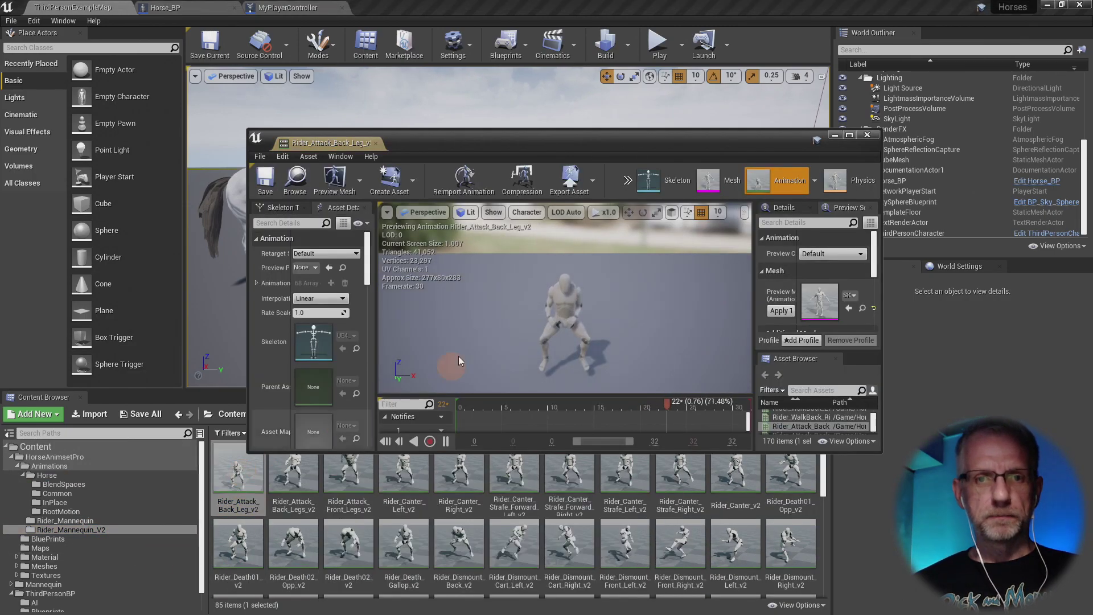
{"action": "left_click_drag", "start_coordinate": [322, 142], "coordinate": [377, 13]}
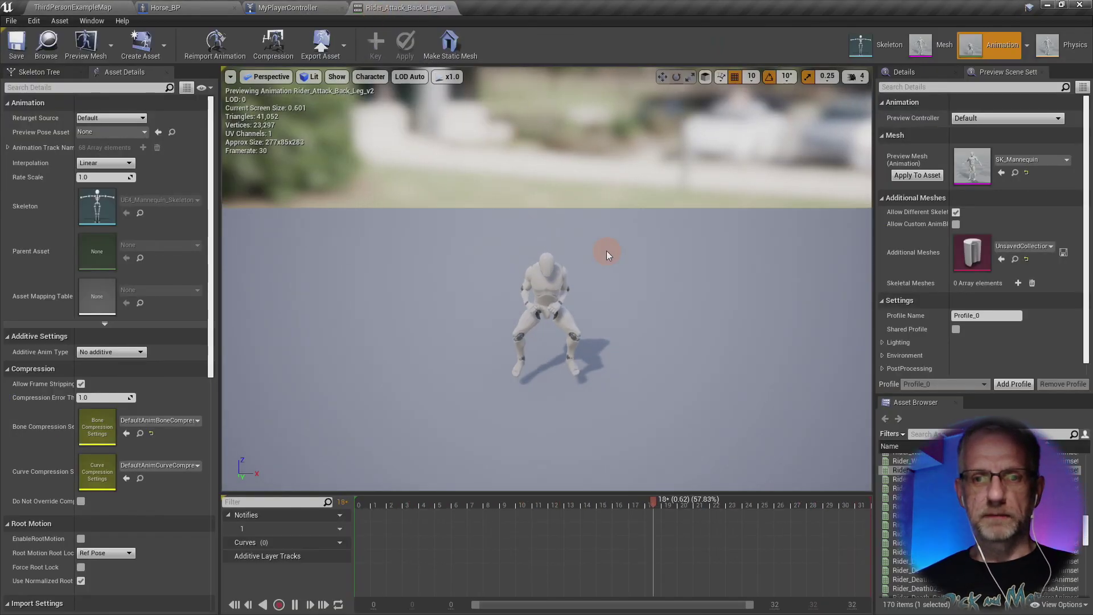
{"action": "scroll", "coordinate": [607, 251], "scroll_direction": "up", "scroll_amount": 3}
{"action": "scroll", "coordinate": [604, 251], "scroll_direction": "down", "scroll_amount": 2}
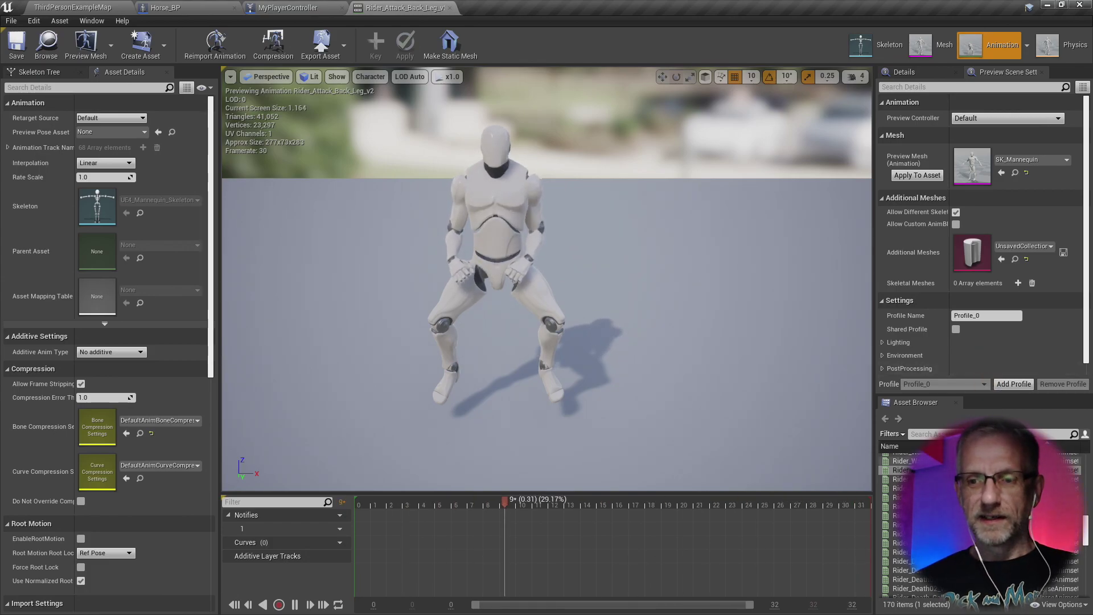
Preview rider animations from Rider_Canter_Right_v2 and Rider_Death01_v2 through the cart dismounts to Rider_Dismount_Front_Right_v2, viewing the mannequin from an angle
{"action": "double_click", "coordinate": [900, 497]}
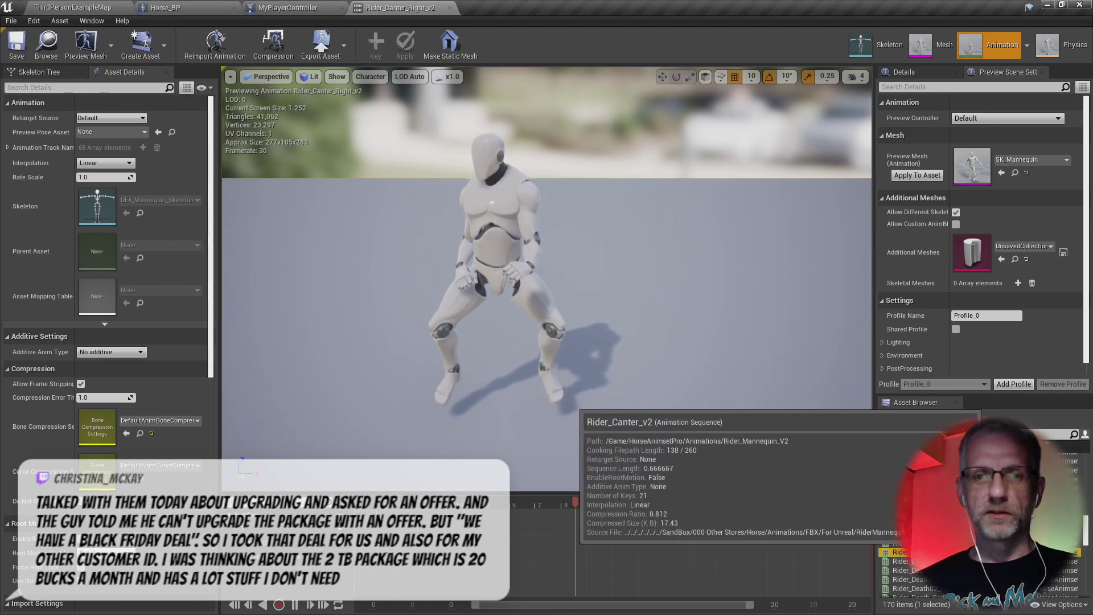
{"action": "left_click_drag", "start_coordinate": [750, 365], "coordinate": [565, 328]}
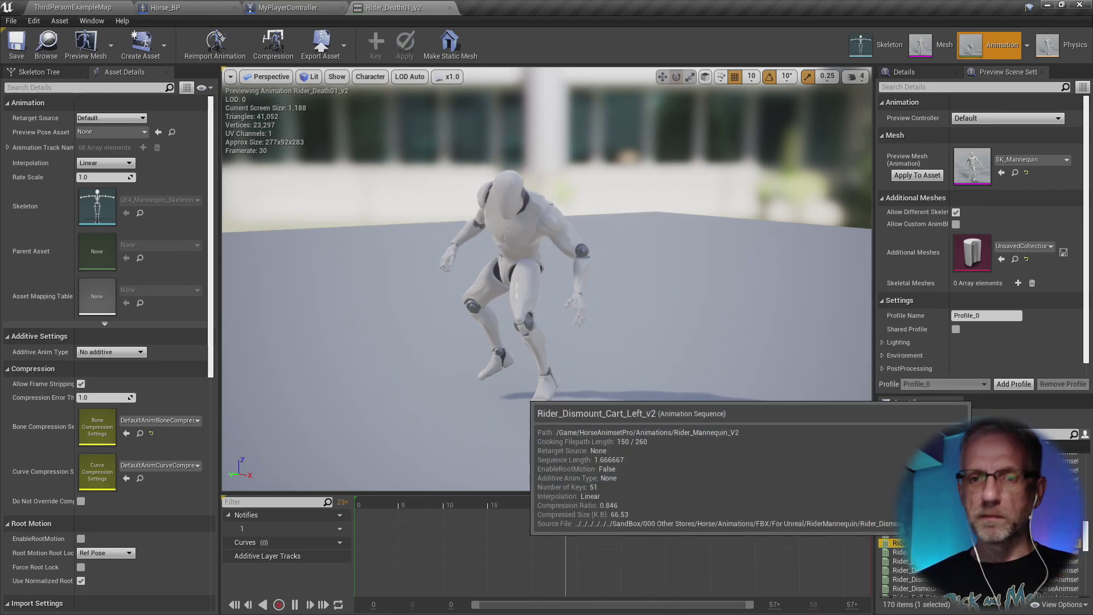
{"action": "double_click", "coordinate": [911, 579]}
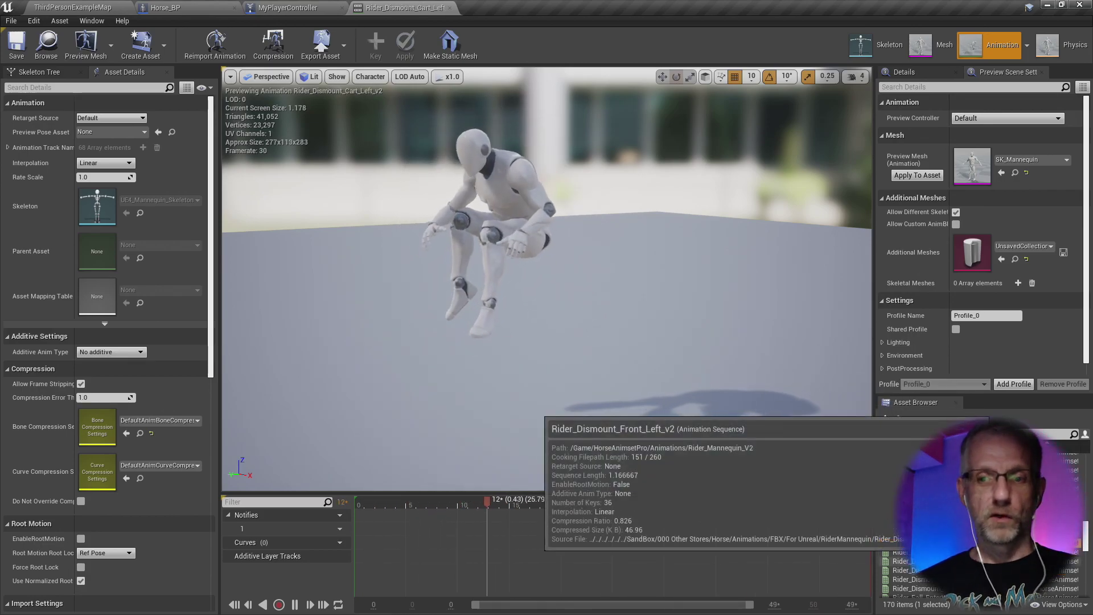
{"action": "scroll", "coordinate": [911, 524], "scroll_direction": "down", "scroll_amount": 2}
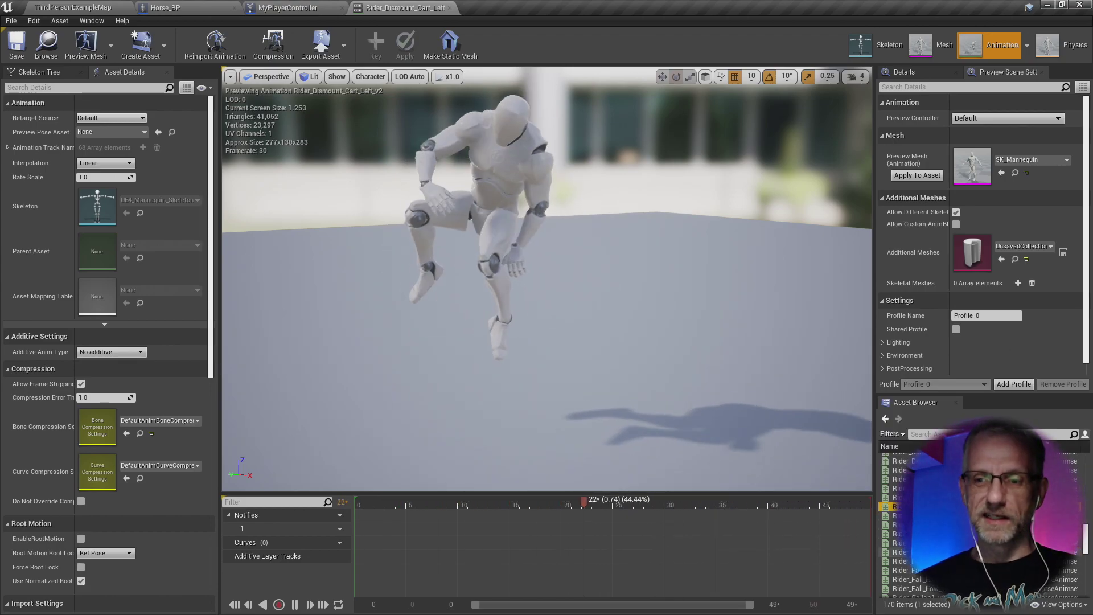
{"action": "double_click", "coordinate": [911, 515]}
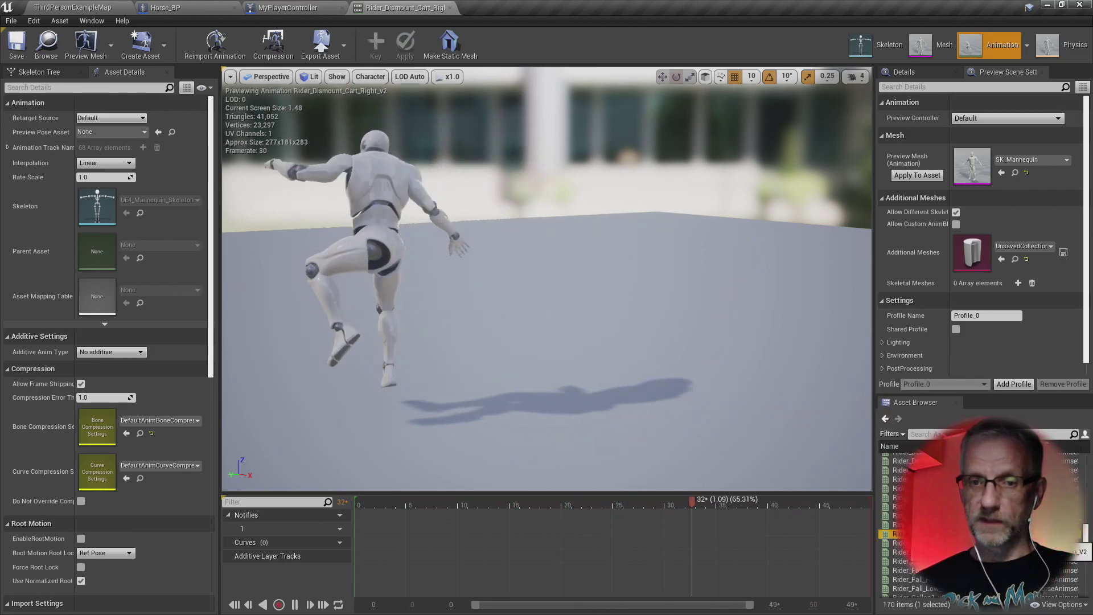
{"action": "double_click", "coordinate": [911, 534]}
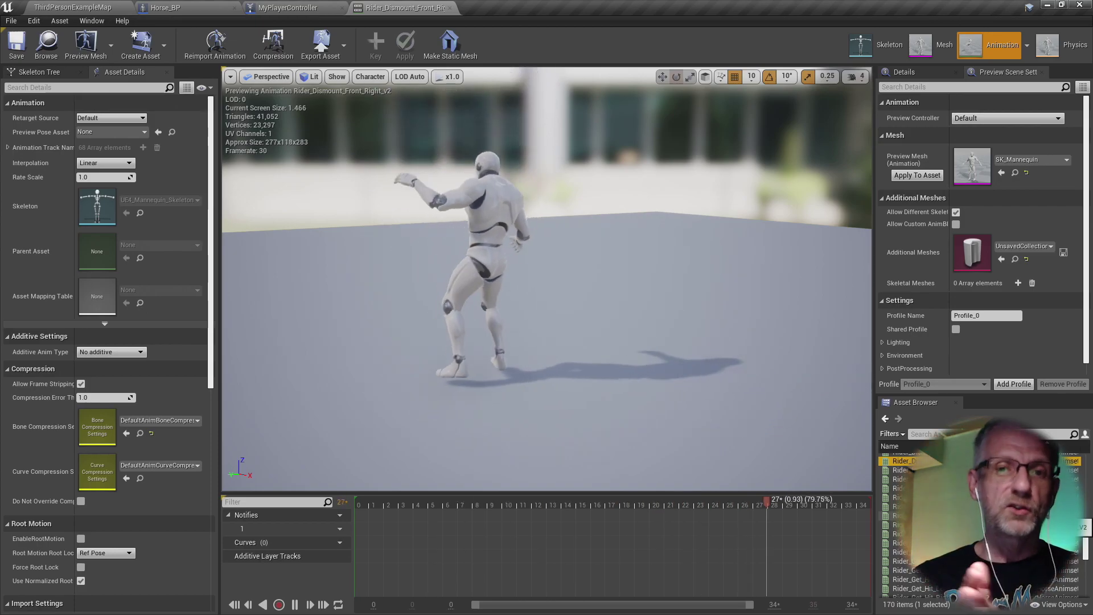
Preview the Rider_Get_Hit_Left_v2, Rider_Sprint_v2 and Rider_Trot_v2 animations on the mannequin
{"action": "left_click", "coordinate": [900, 515]}
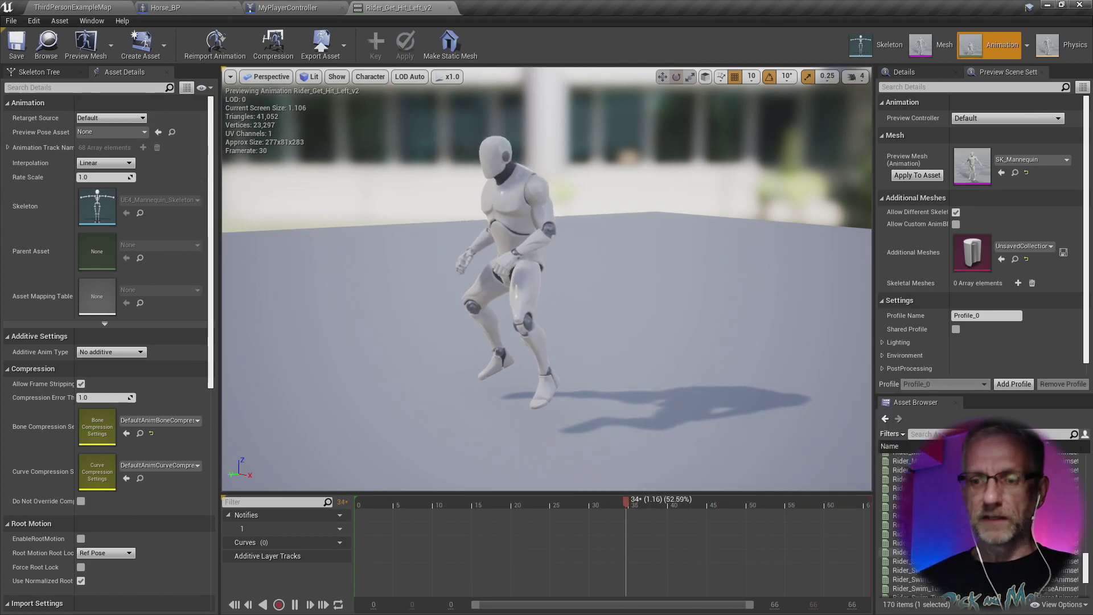
{"action": "double_click", "coordinate": [897, 515]}
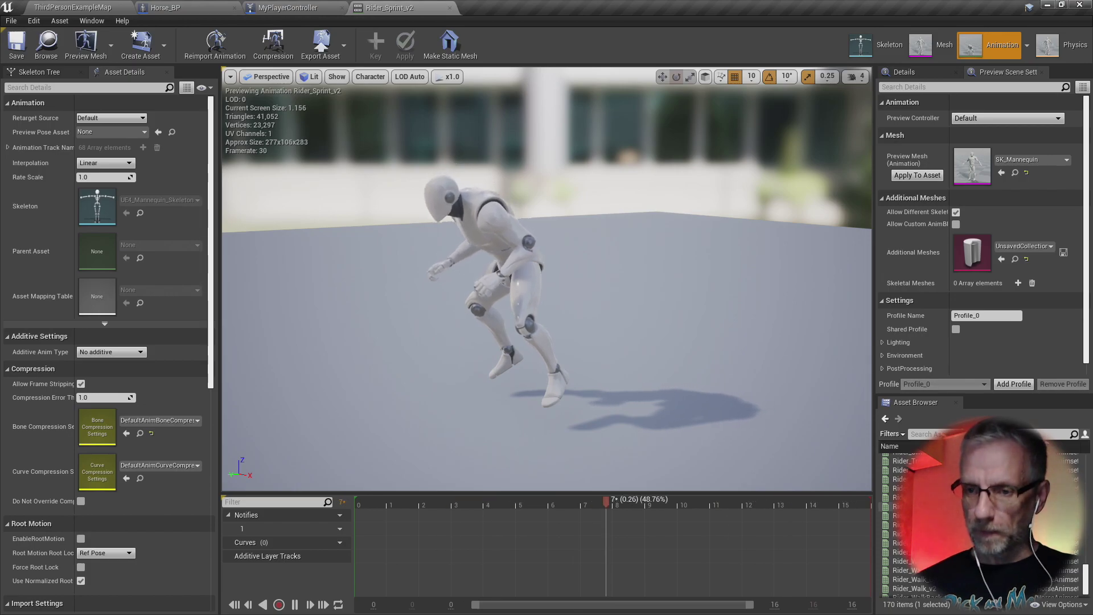
{"action": "double_click", "coordinate": [897, 497]}
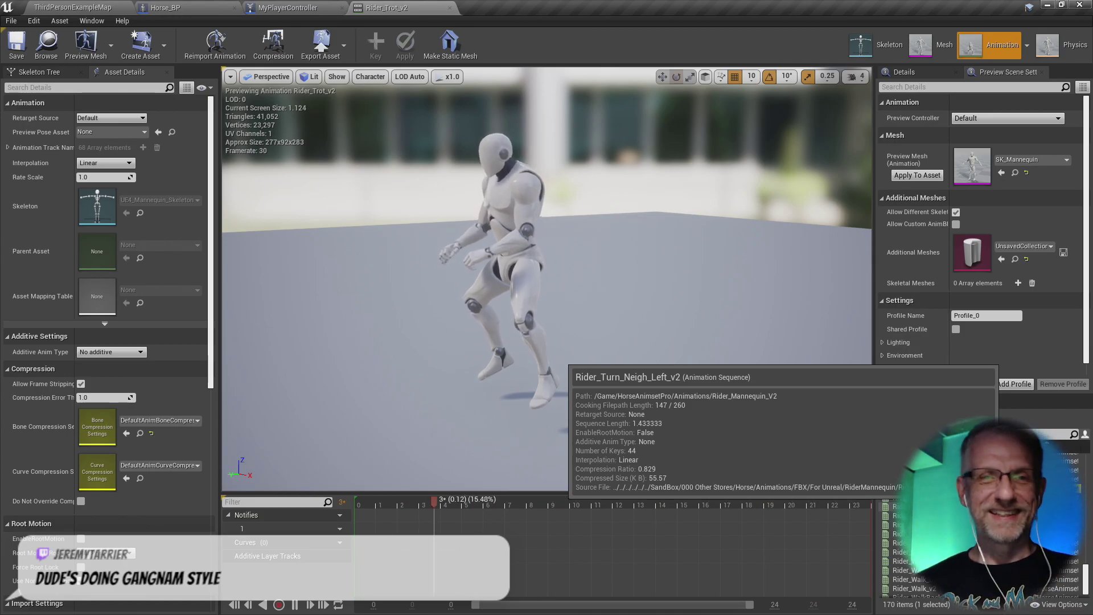
Close the rider animation editor and briefly play ThirdPersonExampleMap, stopping the session again
{"action": "left_click", "coordinate": [451, 9]}
{"action": "left_click", "coordinate": [105, 8]}
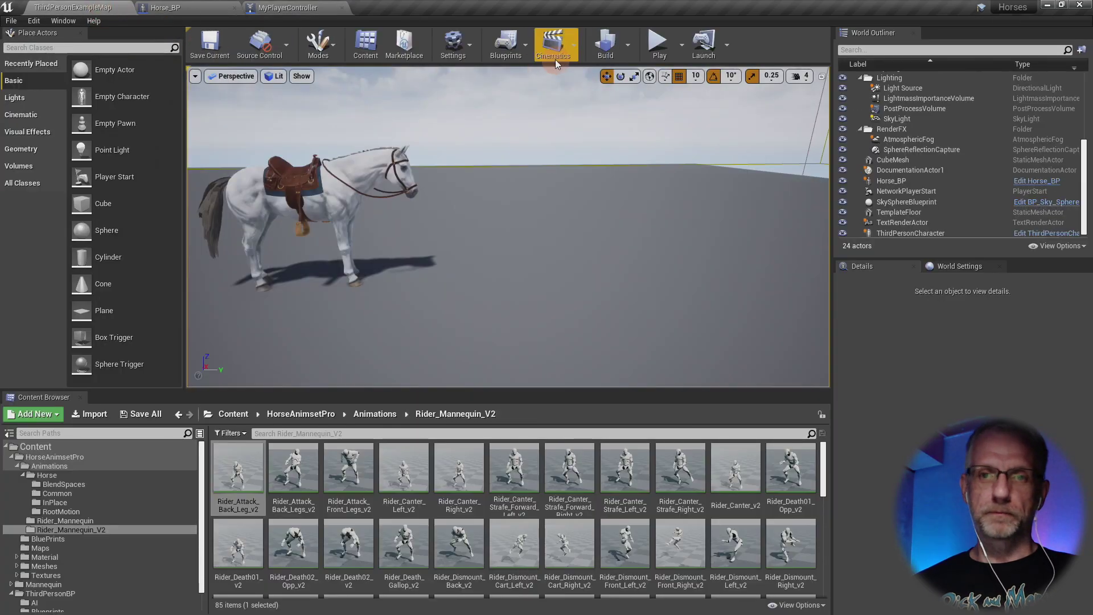
{"action": "left_click", "coordinate": [658, 43]}
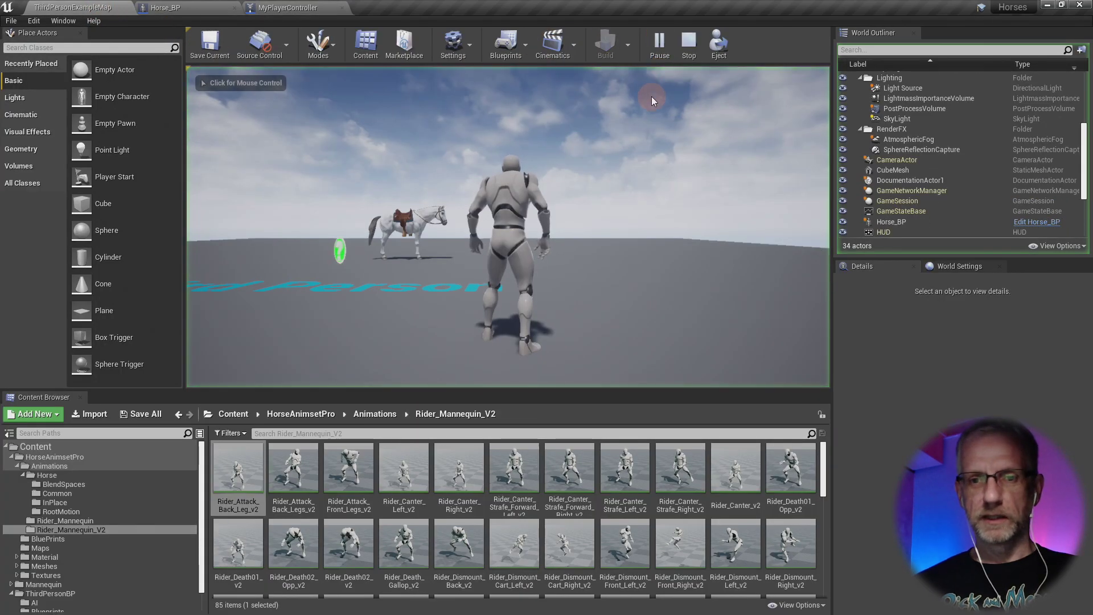
{"action": "left_click", "coordinate": [688, 57]}
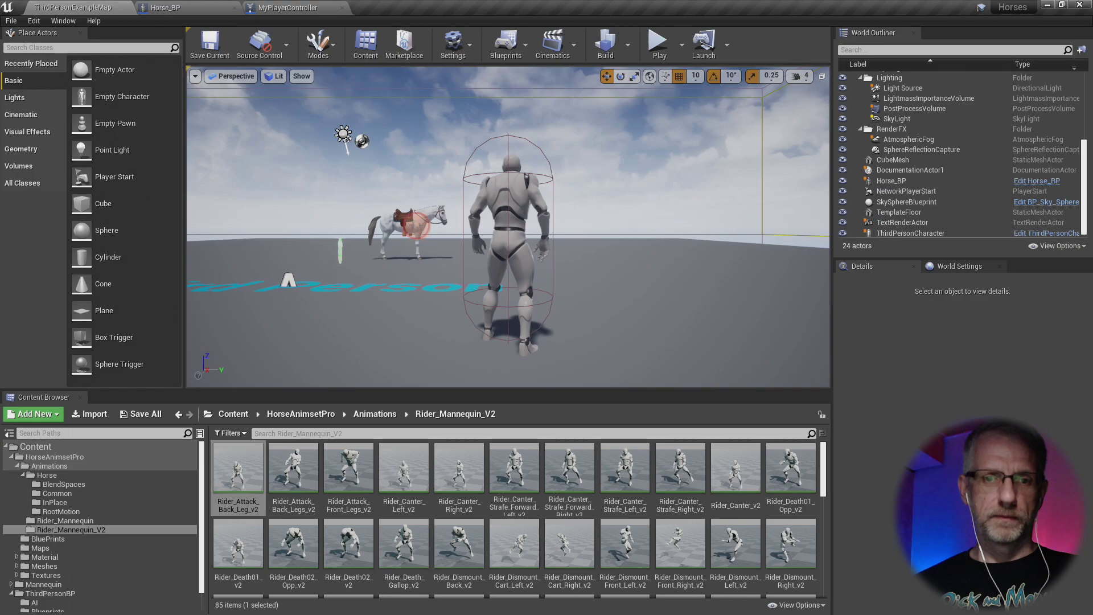
Select and focus Horse_BP in the level, view it from both sides, and examine the materials assigned to its mesh elements
{"action": "double_click", "coordinate": [891, 181]}
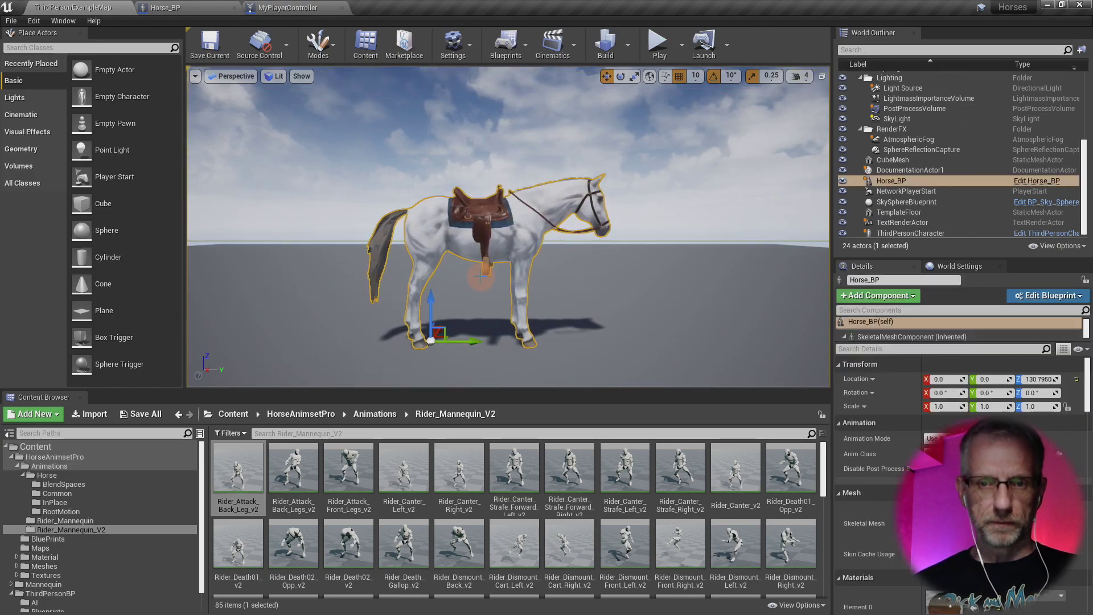
{"action": "left_click_drag", "start_coordinate": [481, 278], "coordinate": [528, 370], "text": "alt"}
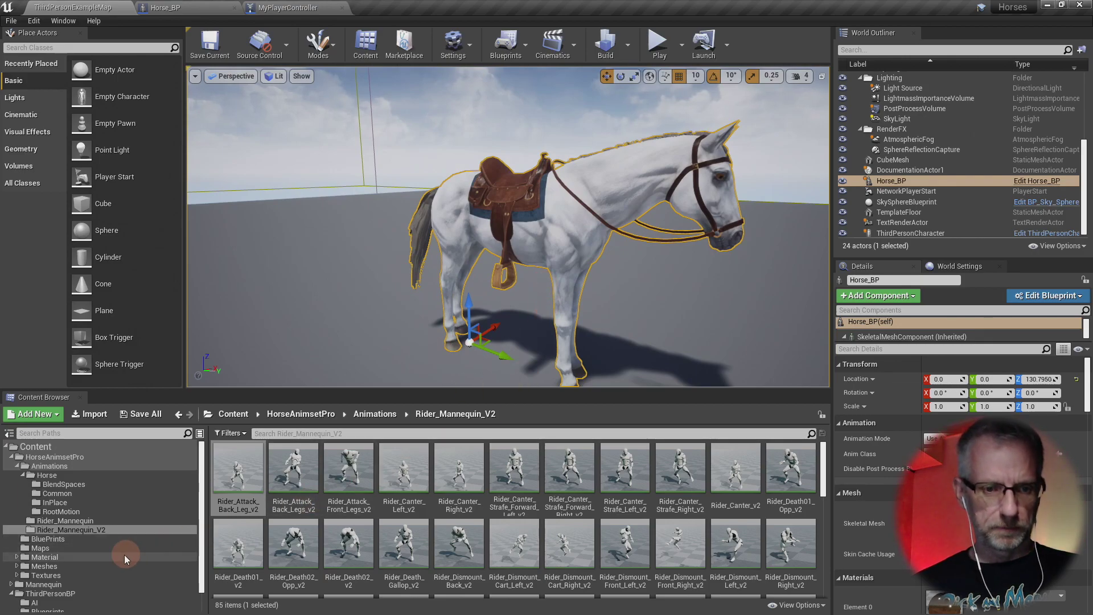
{"action": "scroll", "coordinate": [906, 455], "scroll_direction": "down", "scroll_amount": 5}
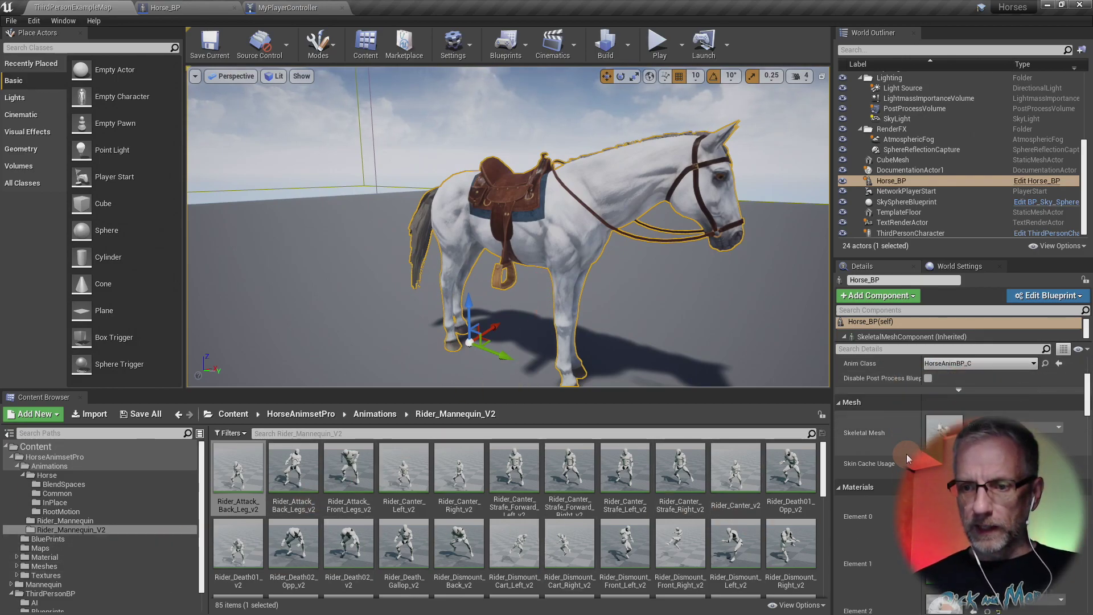
{"action": "scroll", "coordinate": [906, 453], "scroll_direction": "down", "scroll_amount": 3}
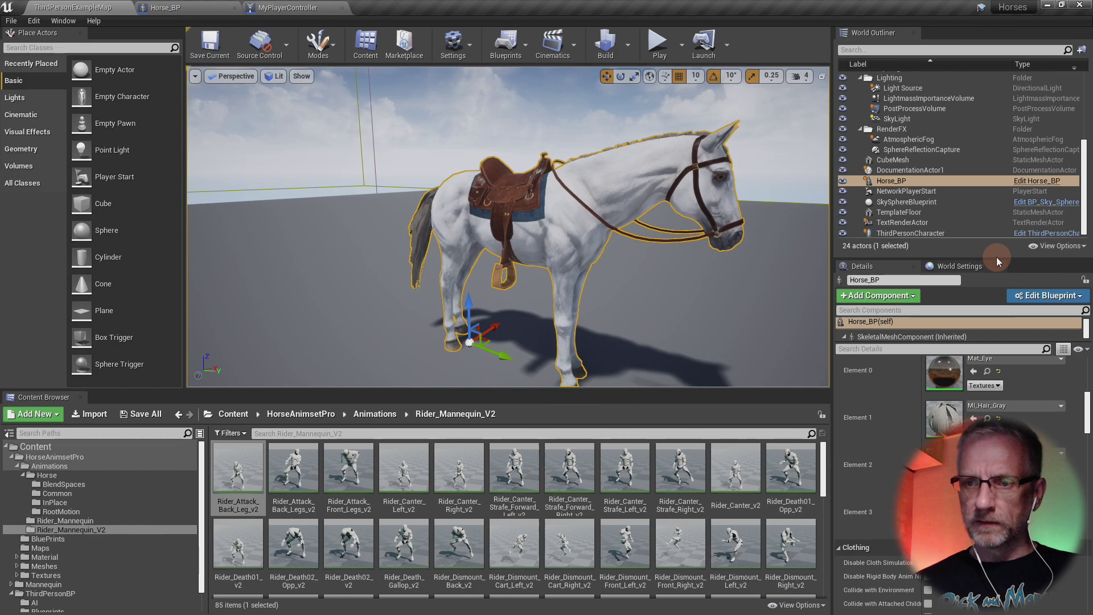
{"action": "left_click_drag", "start_coordinate": [993, 260], "coordinate": [1020, 259]}
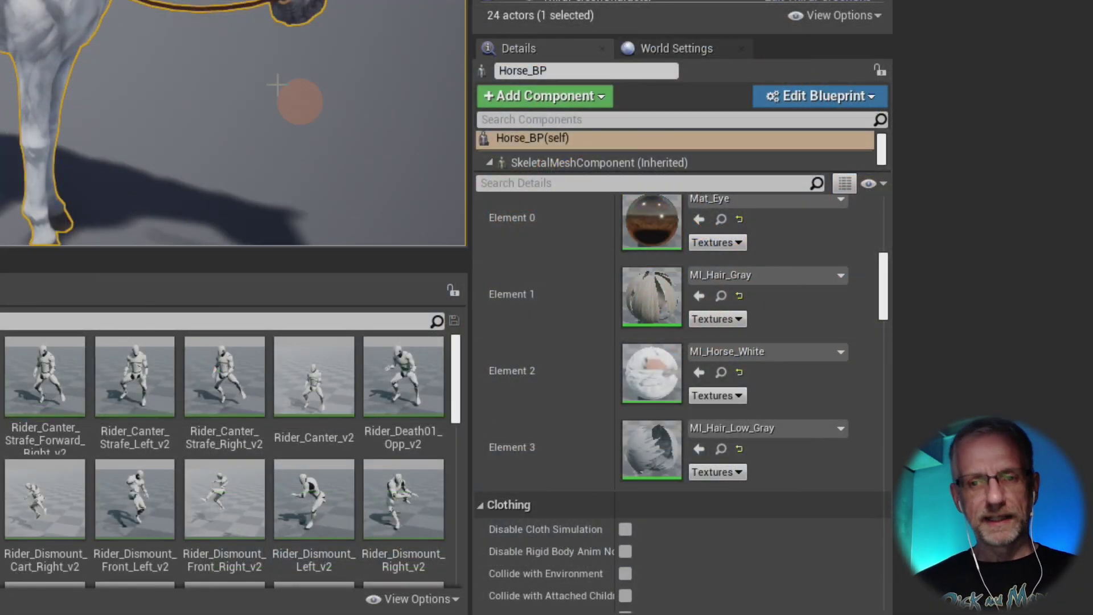
{"action": "mouse_move", "coordinate": [268, 99]}
{"action": "right_mouse_down"}
{"action": "mouse_move", "coordinate": [245, 103]}
{"action": "mouse_move", "coordinate": [288, 105]}
{"action": "right_mouse_up"}
{"action": "left_click", "coordinate": [841, 356]}
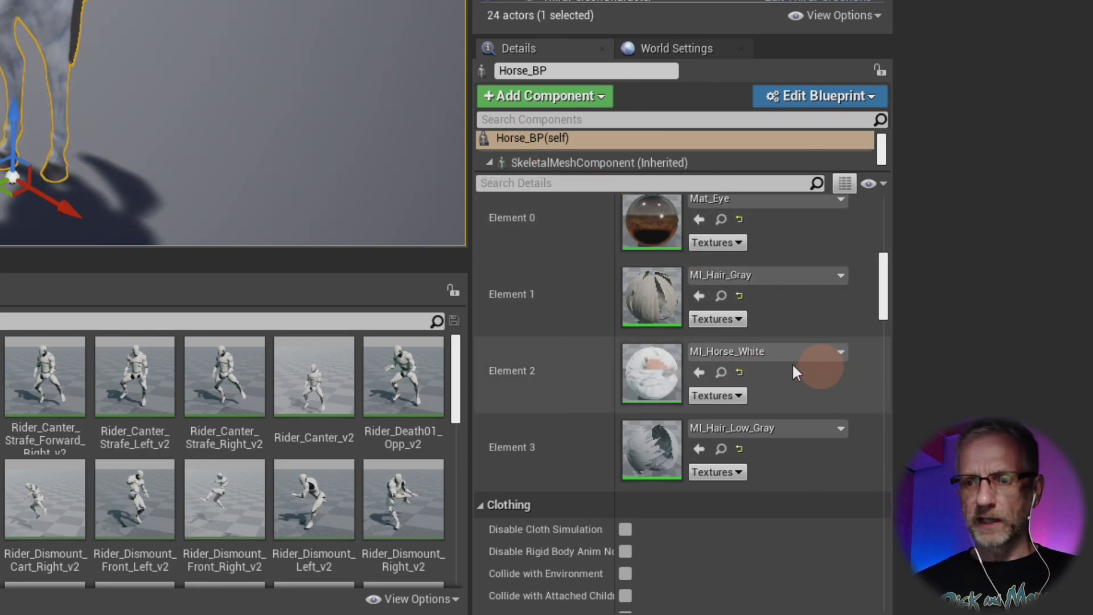
{"action": "left_click", "coordinate": [797, 442]}
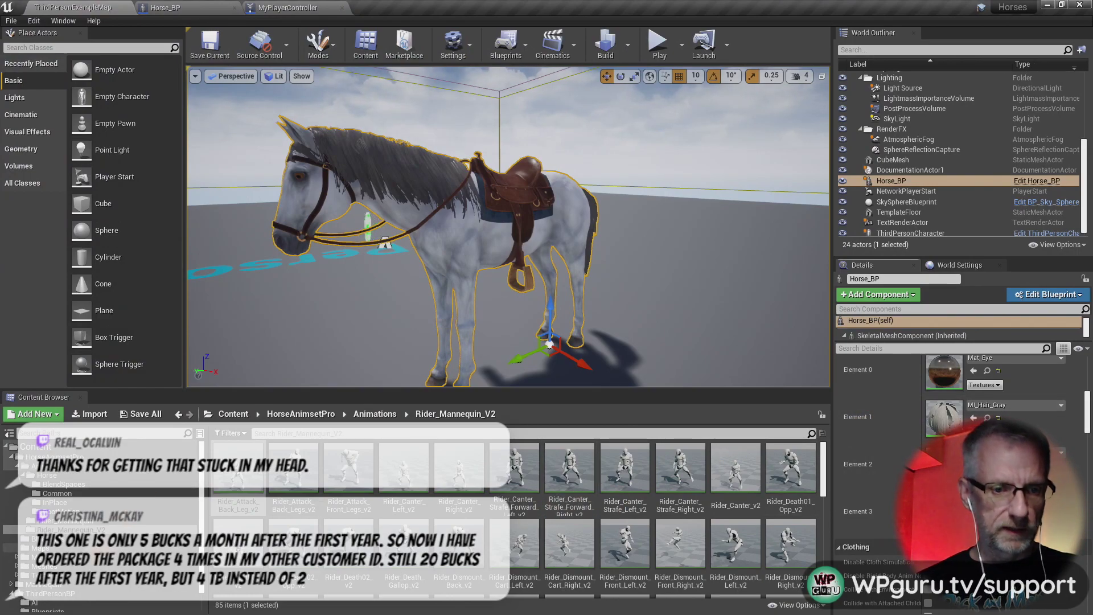
Look through the materials in HorseAnimsetPro's Material folder and its PolyArt subfolder
{"action": "left_click", "coordinate": [40, 557]}
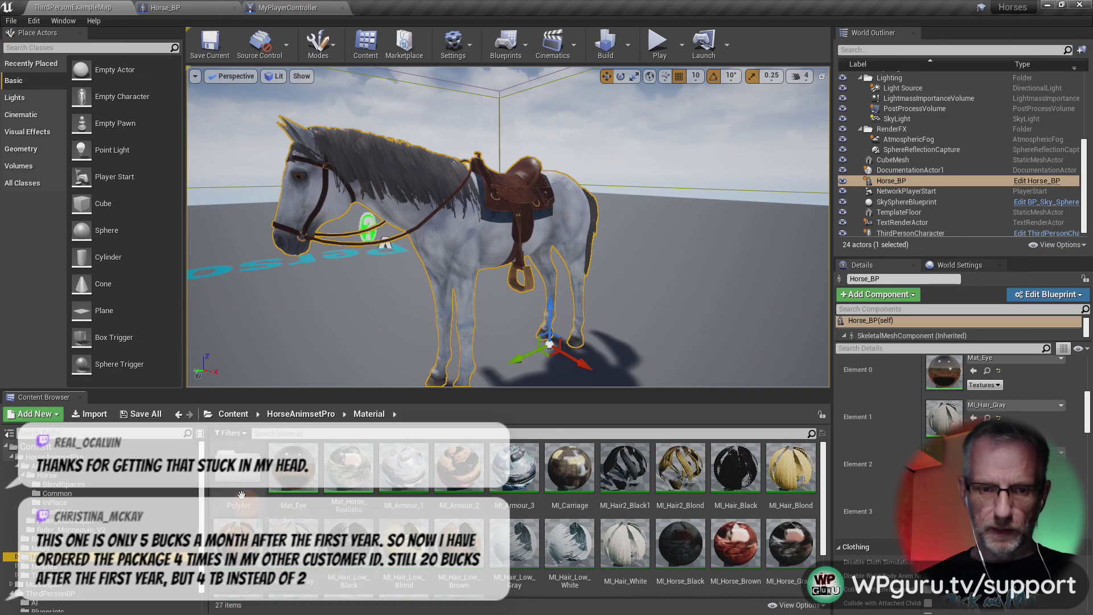
{"action": "scroll", "coordinate": [627, 521], "scroll_direction": "down", "scroll_amount": 2}
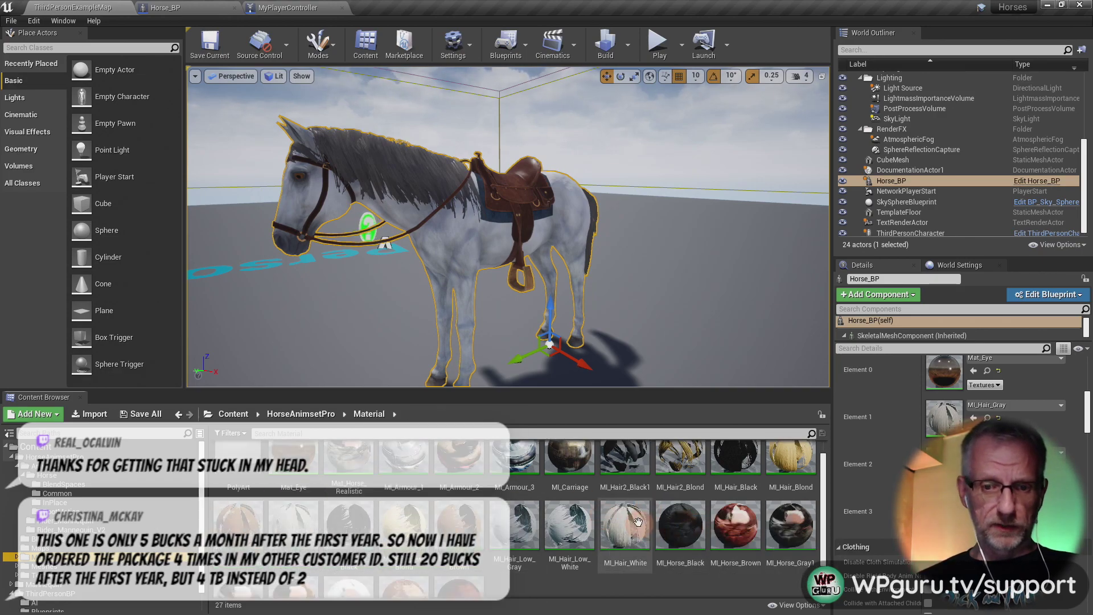
{"action": "scroll", "coordinate": [636, 521], "scroll_direction": "up", "scroll_amount": 2}
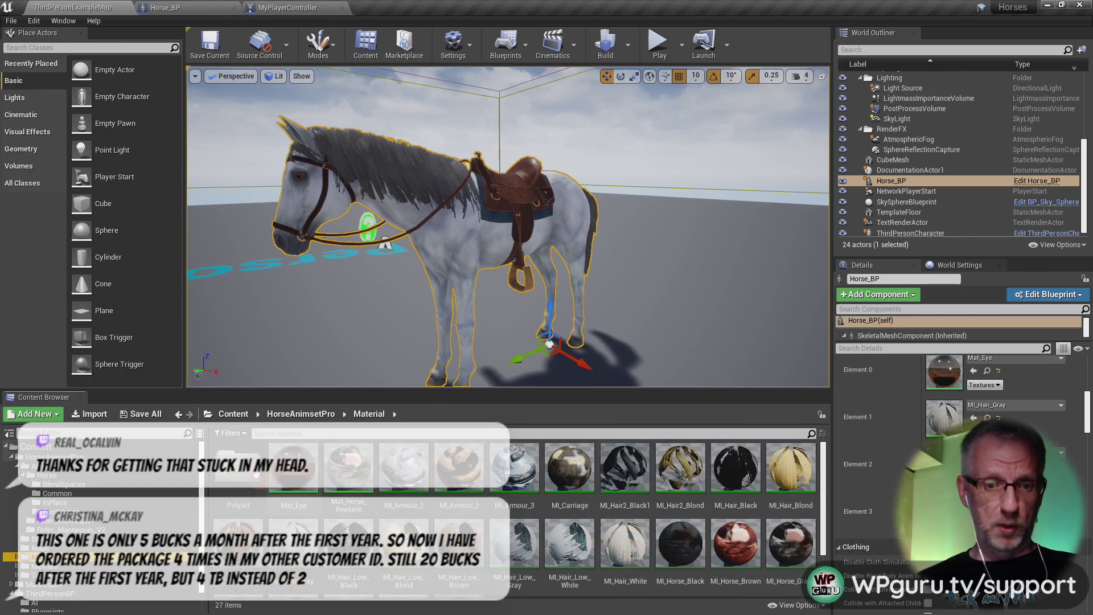
{"action": "double_click", "coordinate": [251, 471]}
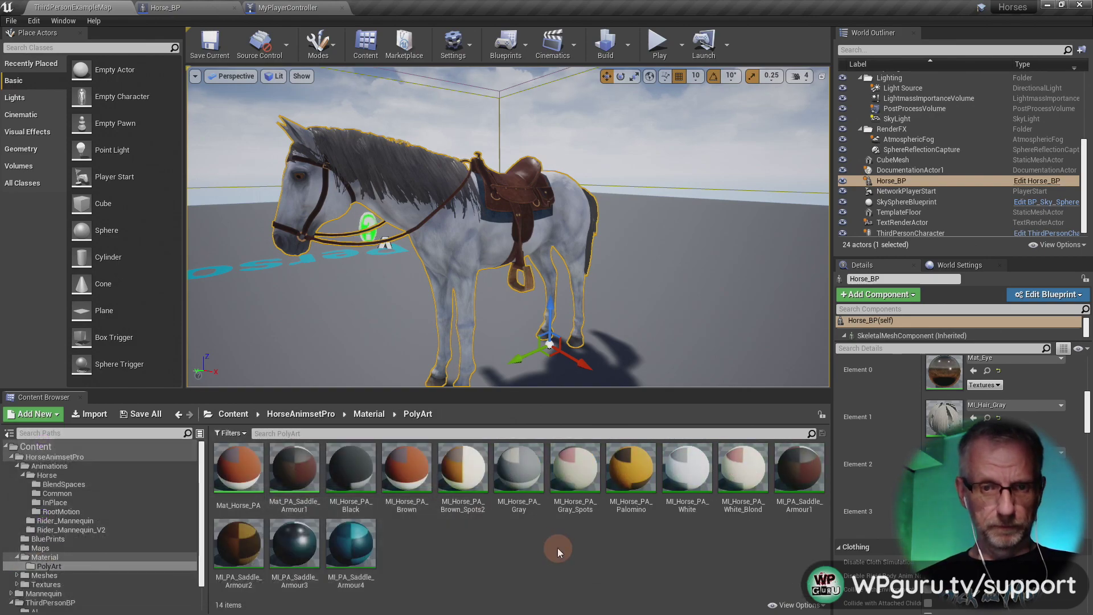
{"action": "mouse_move", "coordinate": [615, 362]}
{"action": "left_mouse_down"}
{"action": "mouse_move", "coordinate": [632, 330]}
{"action": "mouse_move", "coordinate": [631, 348]}
{"action": "left_mouse_up"}
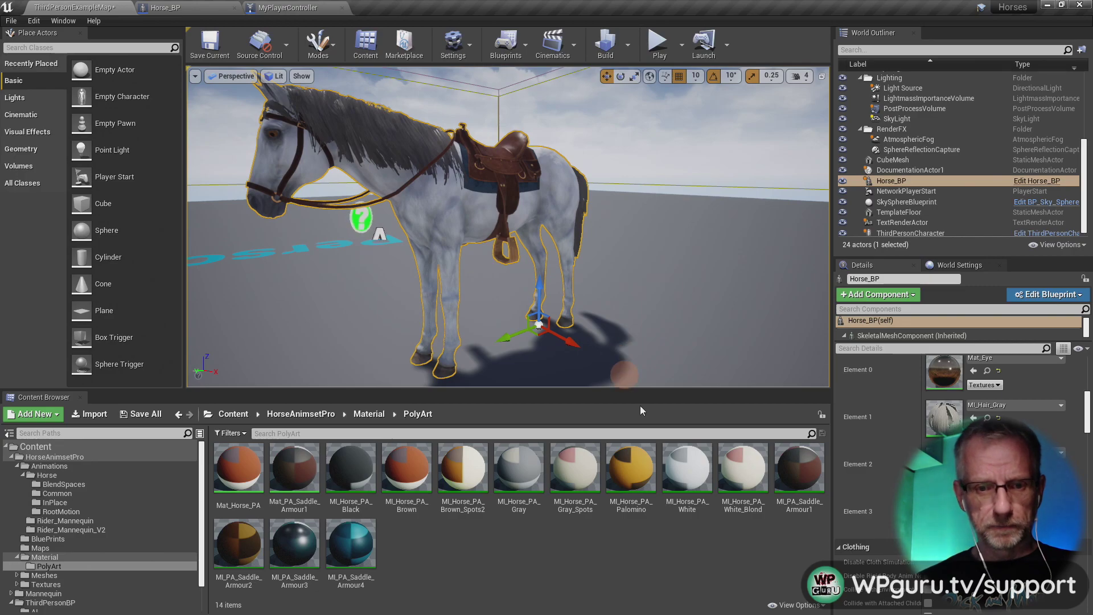
{"action": "left_click", "coordinate": [558, 551]}
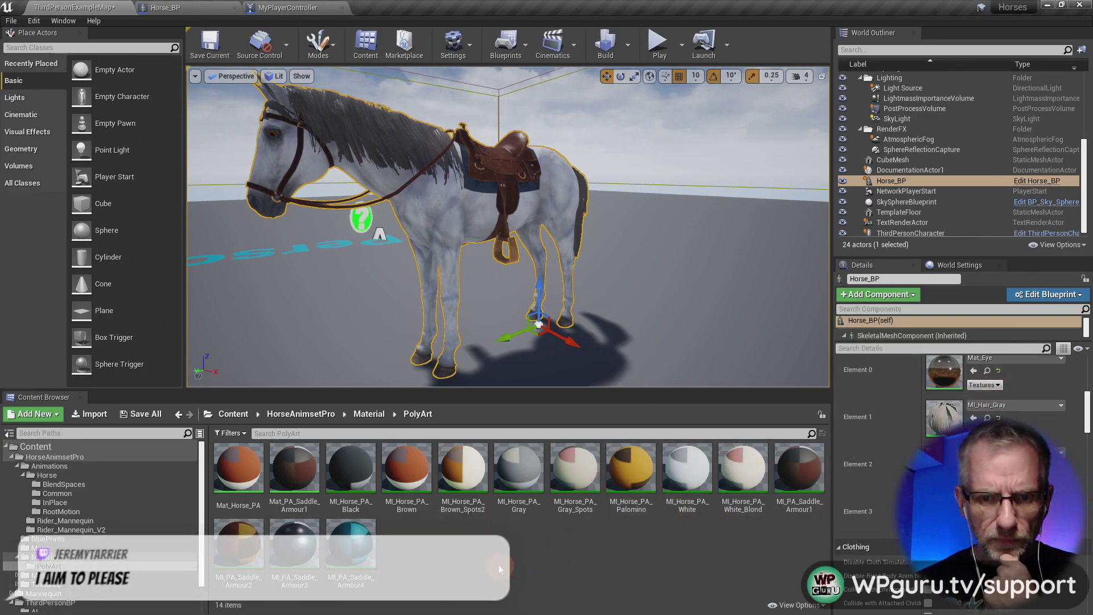
{"action": "left_click", "coordinate": [491, 438]}
{"action": "type", "text": "hair"}
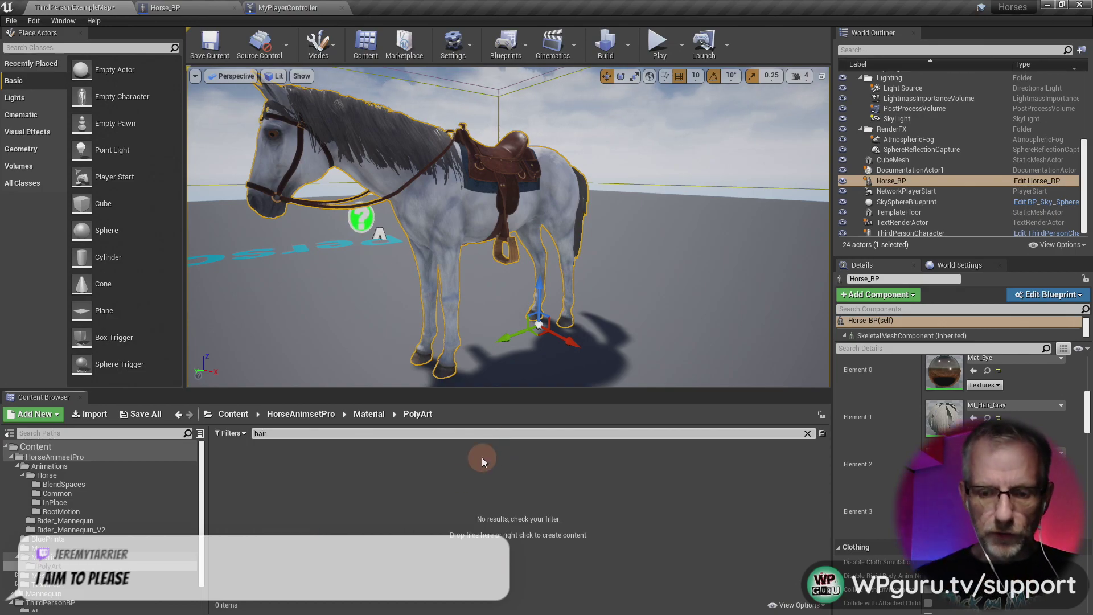
{"action": "key", "text": "BackSpace"}
{"action": "key", "text": "BackSpace"}
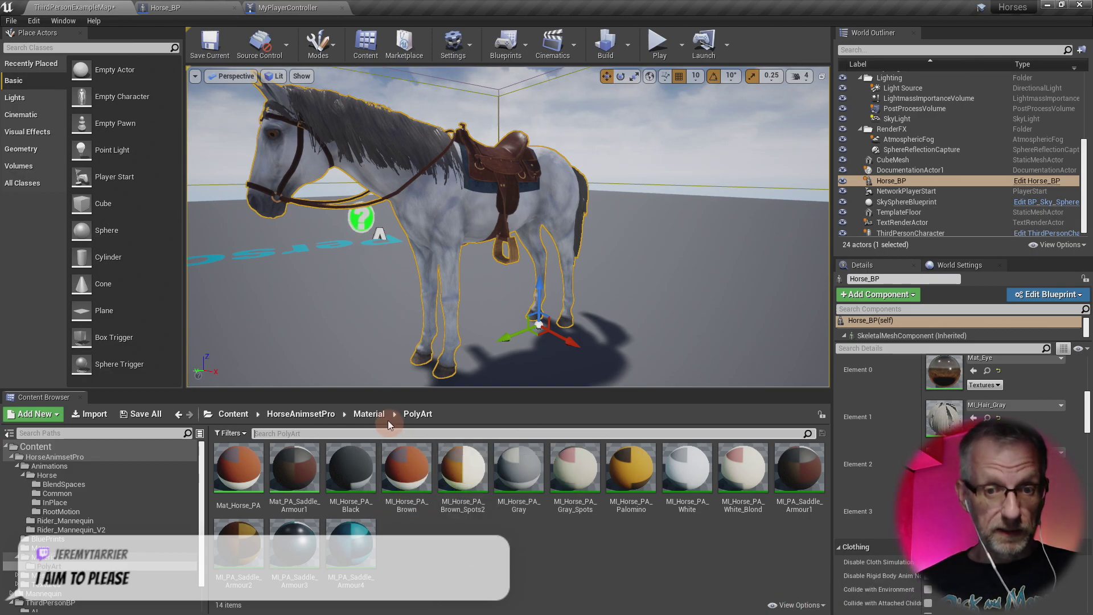
Filter the Material folder for "hair" and assign MI_Hair2_Blond to Element 1 of Horse_BP
{"action": "left_click", "coordinate": [370, 414]}
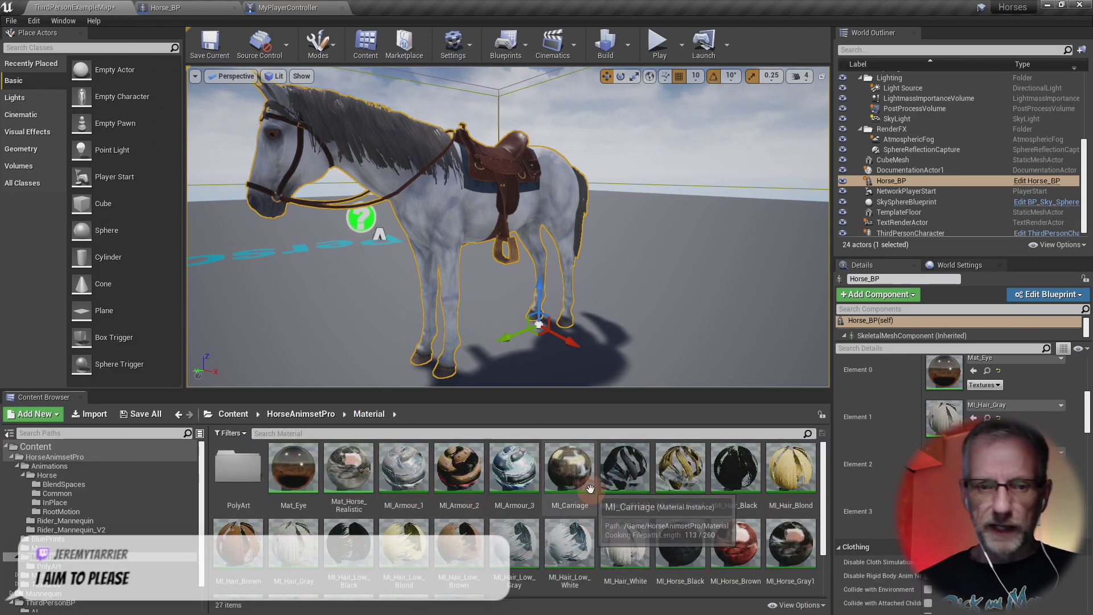
{"action": "left_click", "coordinate": [569, 433]}
{"action": "type", "text": "hair"}
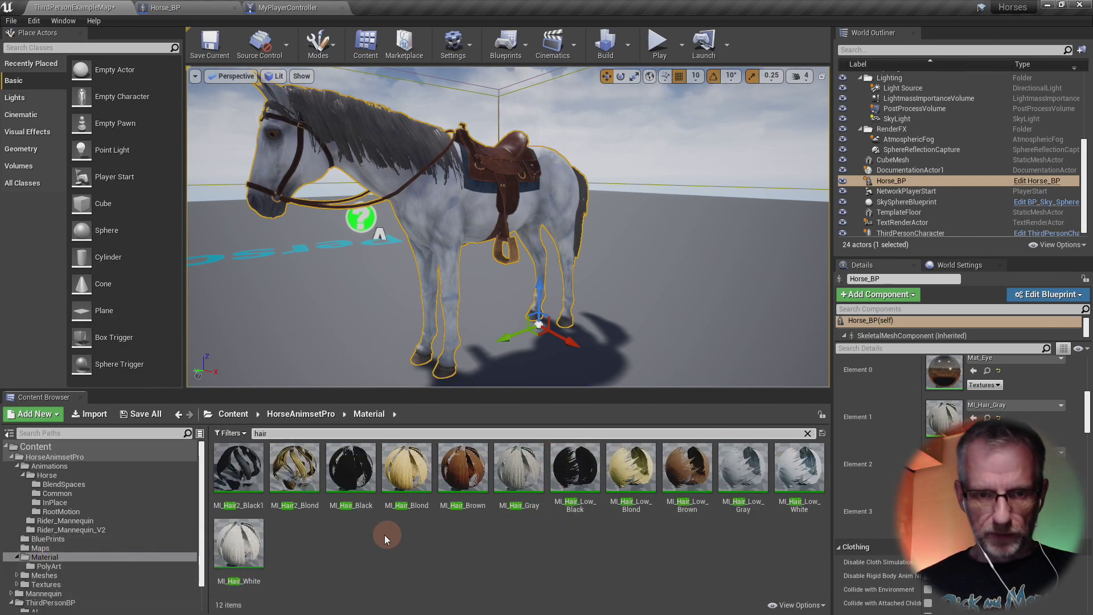
{"action": "left_click", "coordinate": [294, 473]}
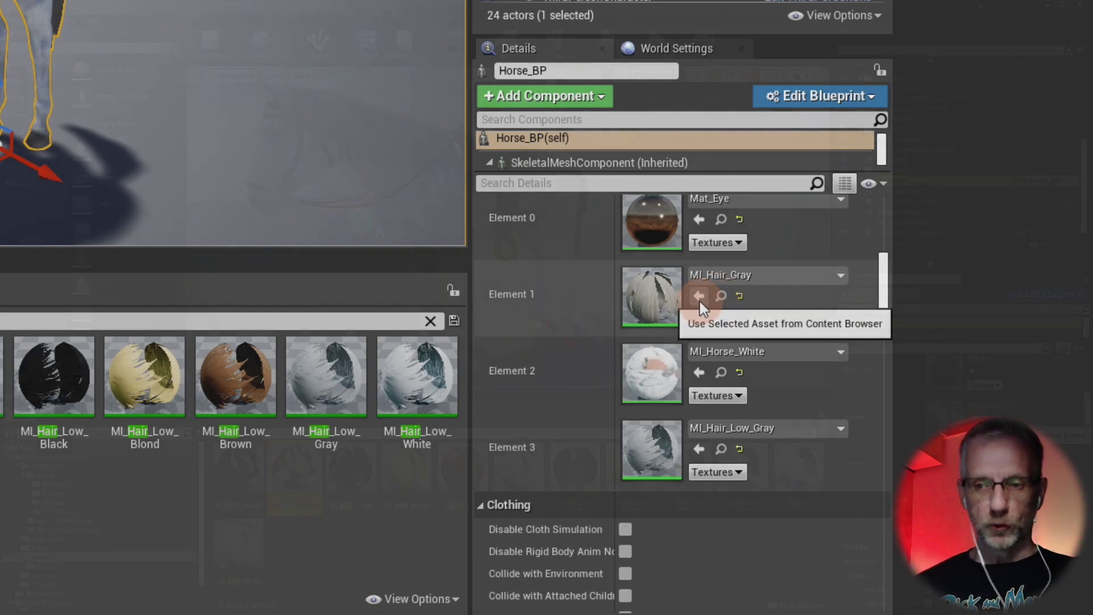
{"action": "left_click", "coordinate": [699, 296]}
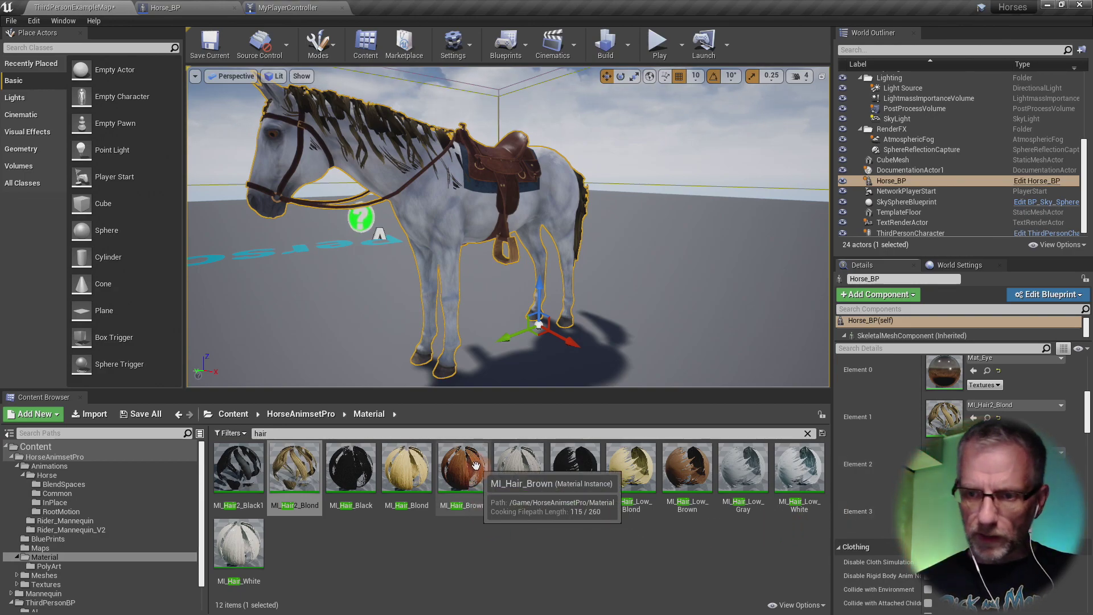
Filter the materials for "horse", try MI_Horse_Gray1 on Element 2 of Horse_BP, and replace it with MI_Horse_Brown
{"action": "left_click", "coordinate": [430, 434]}
{"action": "type", "text": "horse"}
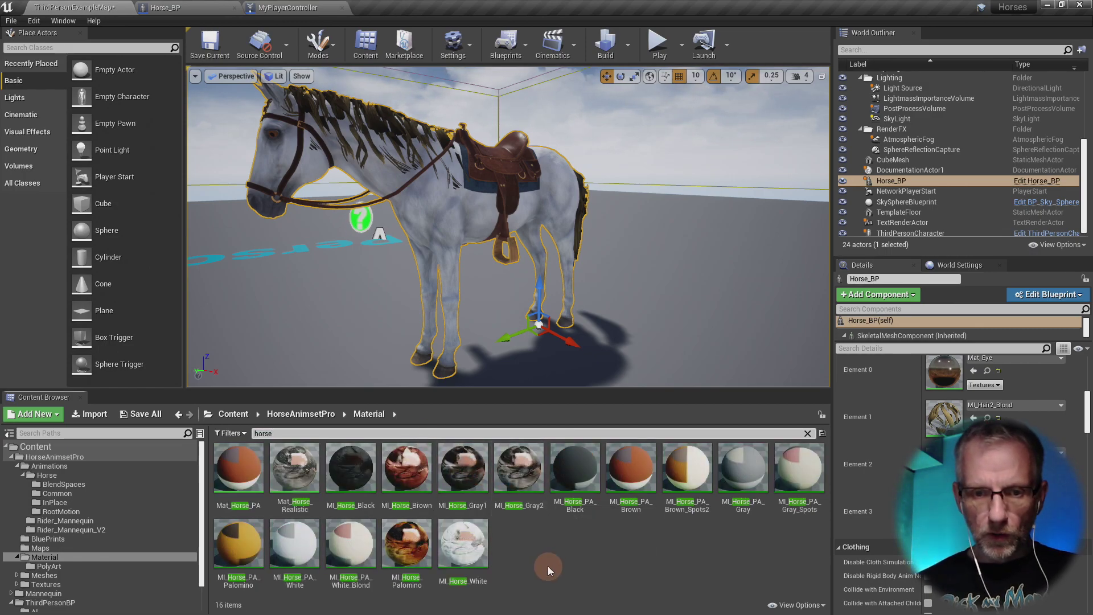
{"action": "left_click_drag", "start_coordinate": [458, 463], "coordinate": [911, 464]}
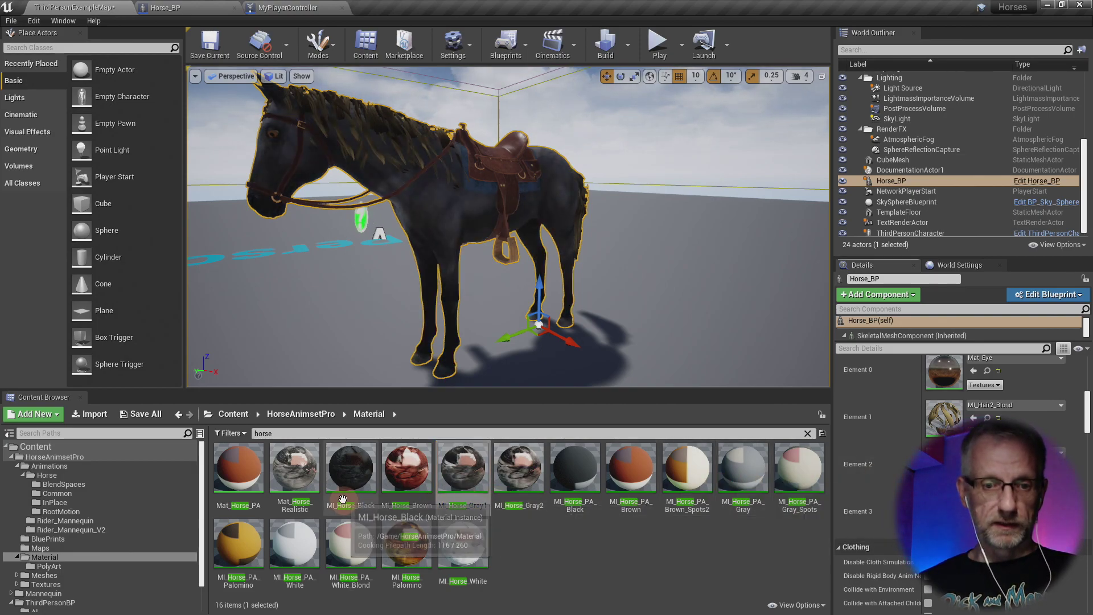
{"action": "left_click_drag", "start_coordinate": [406, 488], "coordinate": [911, 464]}
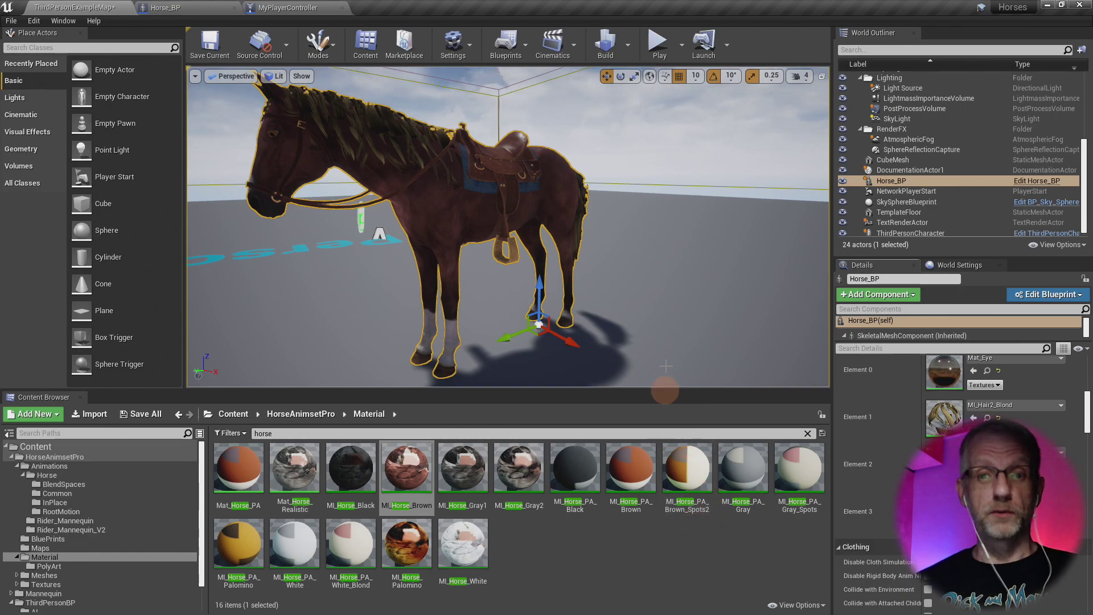
{"action": "left_click_drag", "start_coordinate": [665, 389], "coordinate": [683, 270], "text": "alt"}
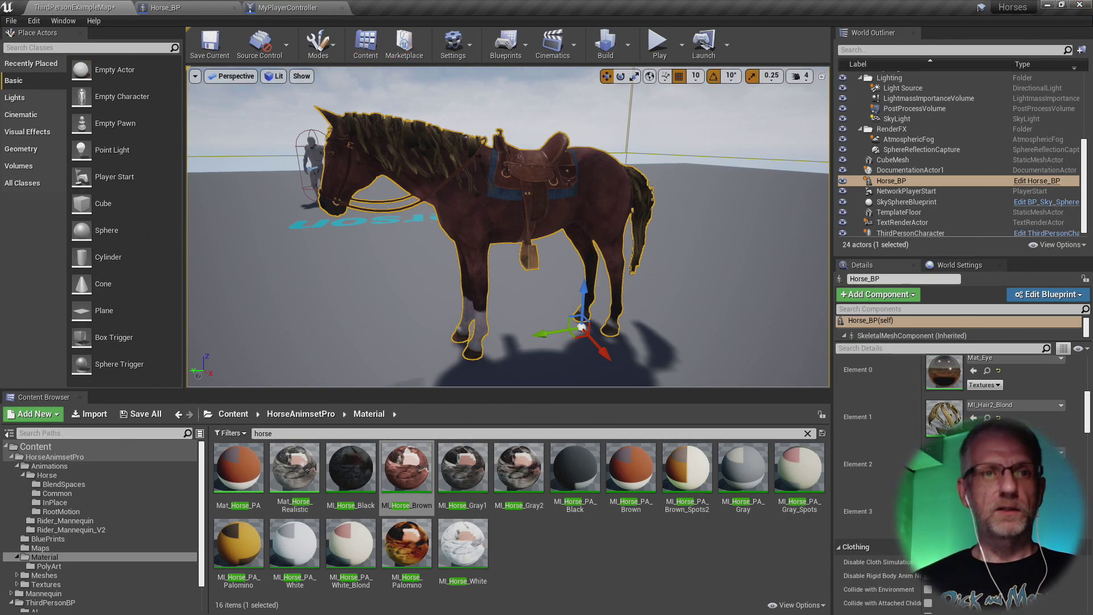
Play the level full screen, walk the character up to the recoloured horse, and stop the session
{"action": "left_click", "coordinate": [658, 41]}
{"action": "left_click", "coordinate": [652, 173]}
{"action": "key", "text": "F11"}
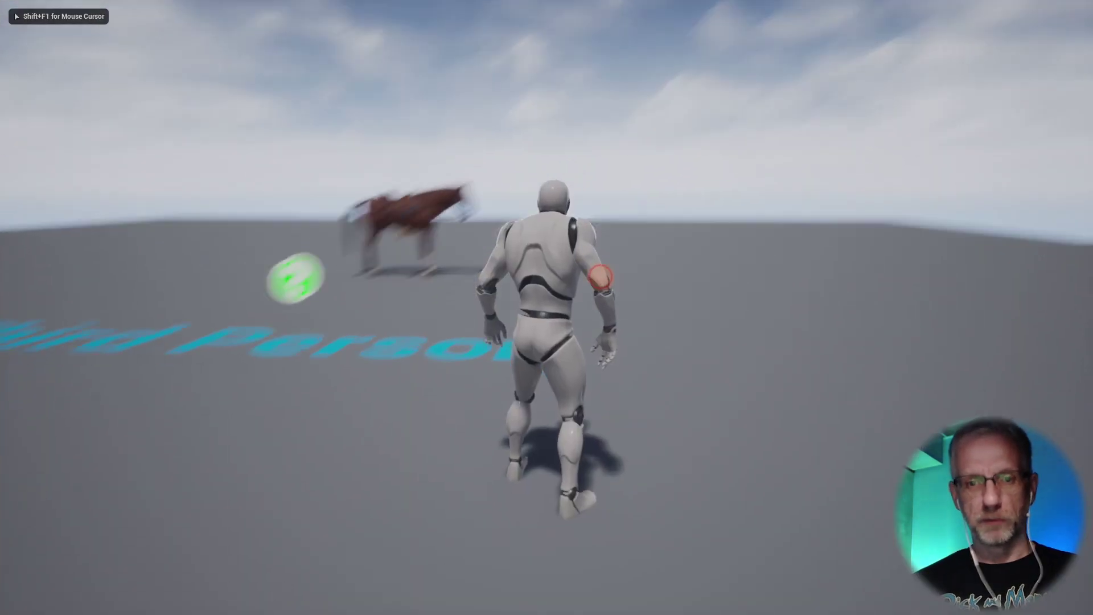
{"action": "key", "text": "w"}
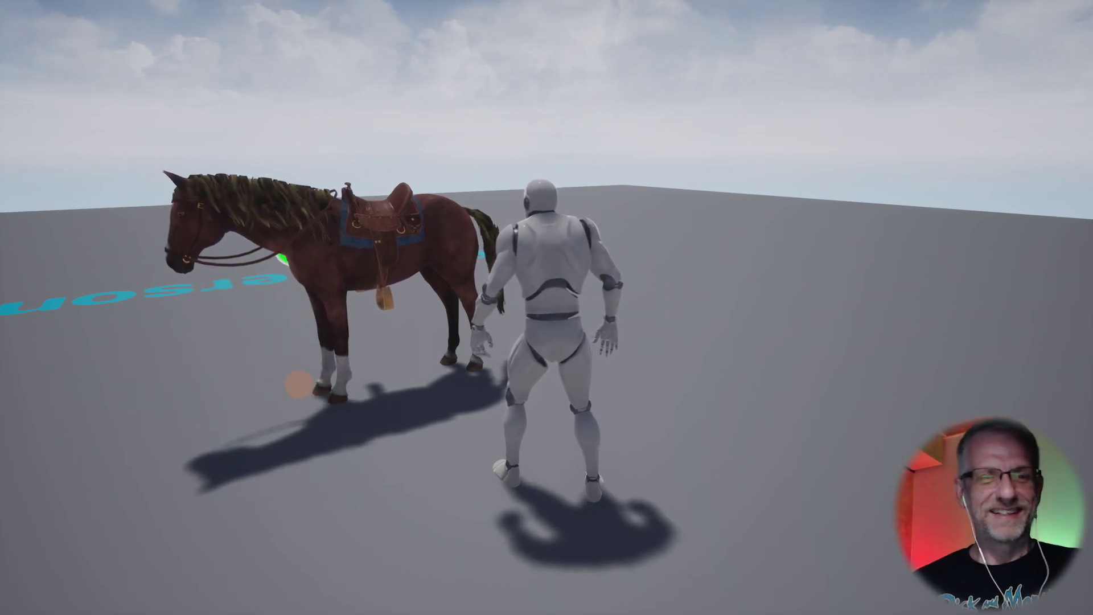
{"action": "key", "text": "Escape"}
{"action": "key", "text": "F11"}
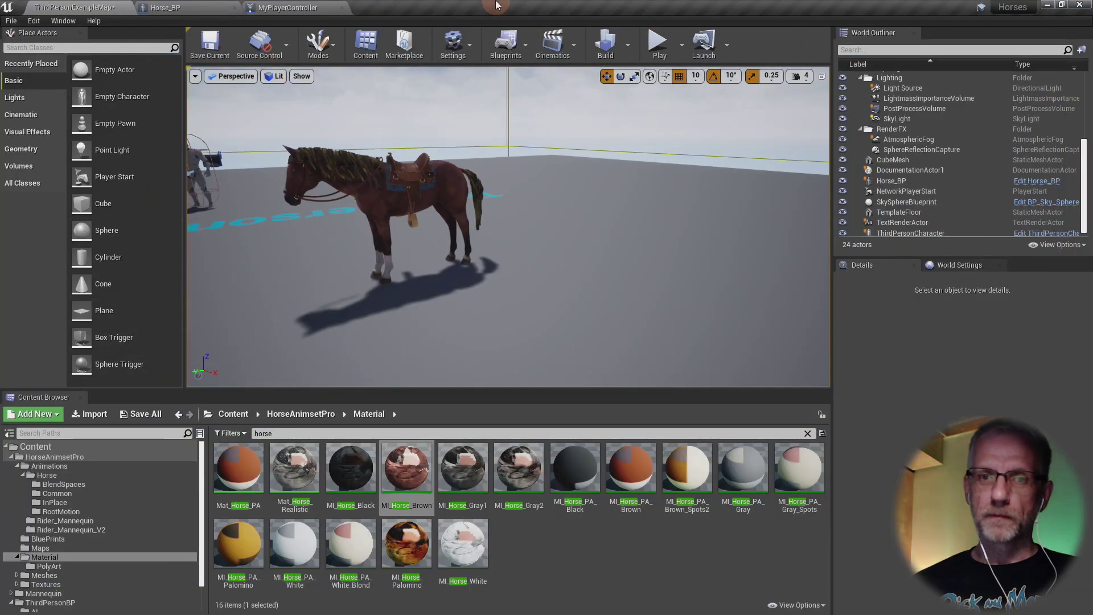
Close the MyPlayerController and Horse_BP editors and exit the project, saving ThirdPersonExampleMap and its built data
{"action": "left_click", "coordinate": [346, 7]}
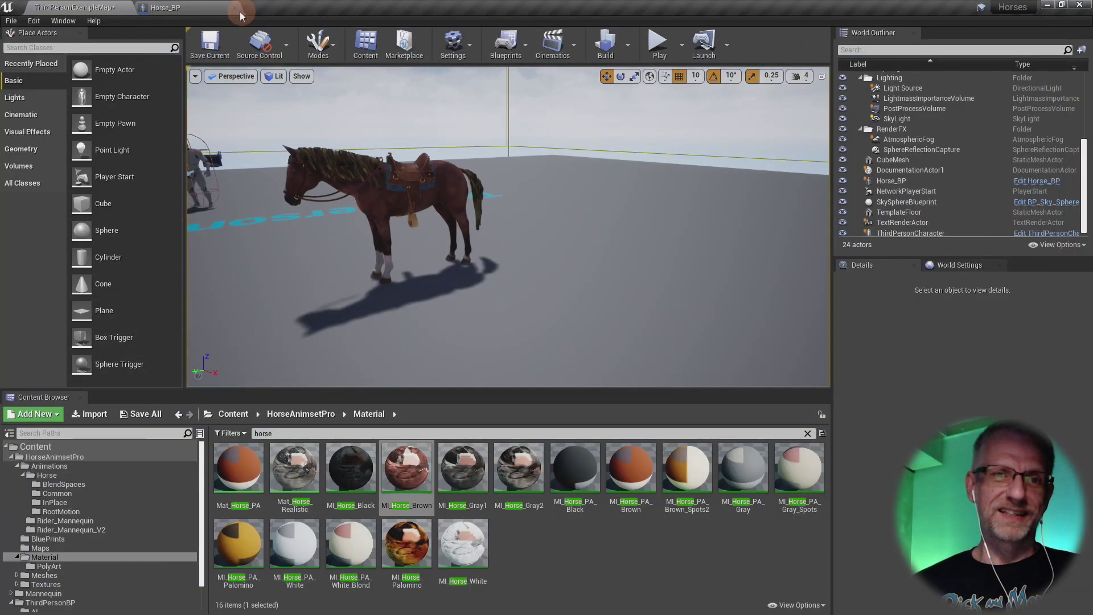
{"action": "left_click", "coordinate": [234, 9]}
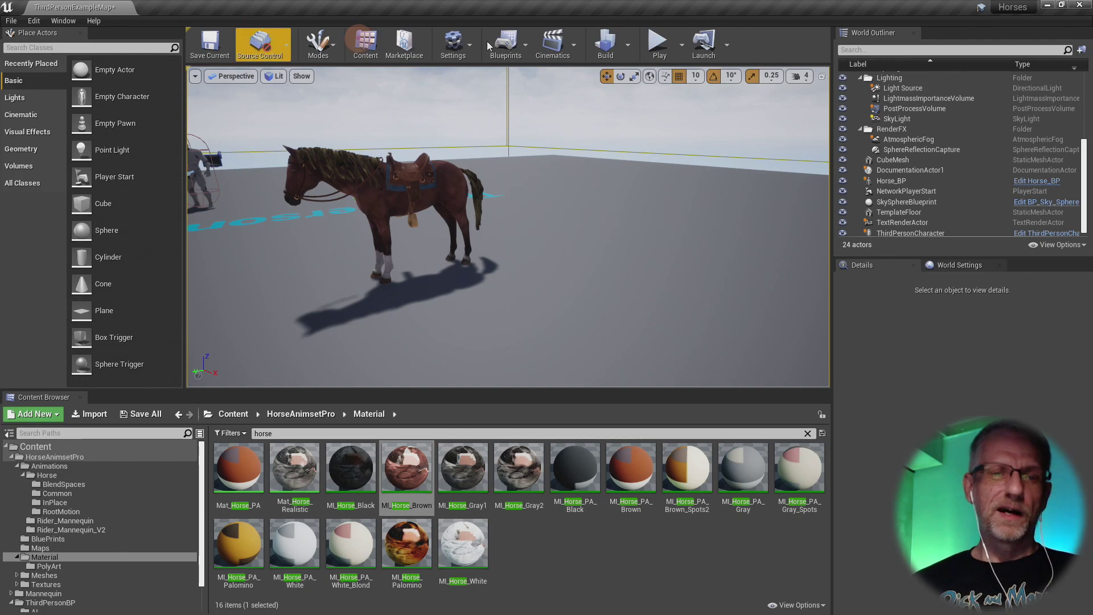
{"action": "left_click", "coordinate": [1076, 6]}
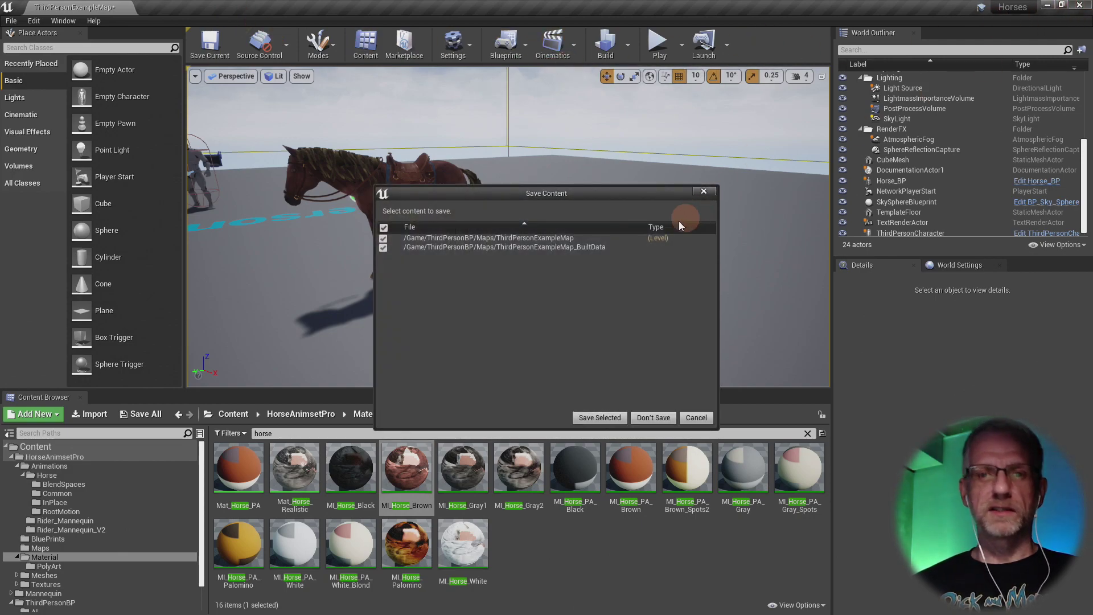
{"action": "left_click", "coordinate": [605, 420]}
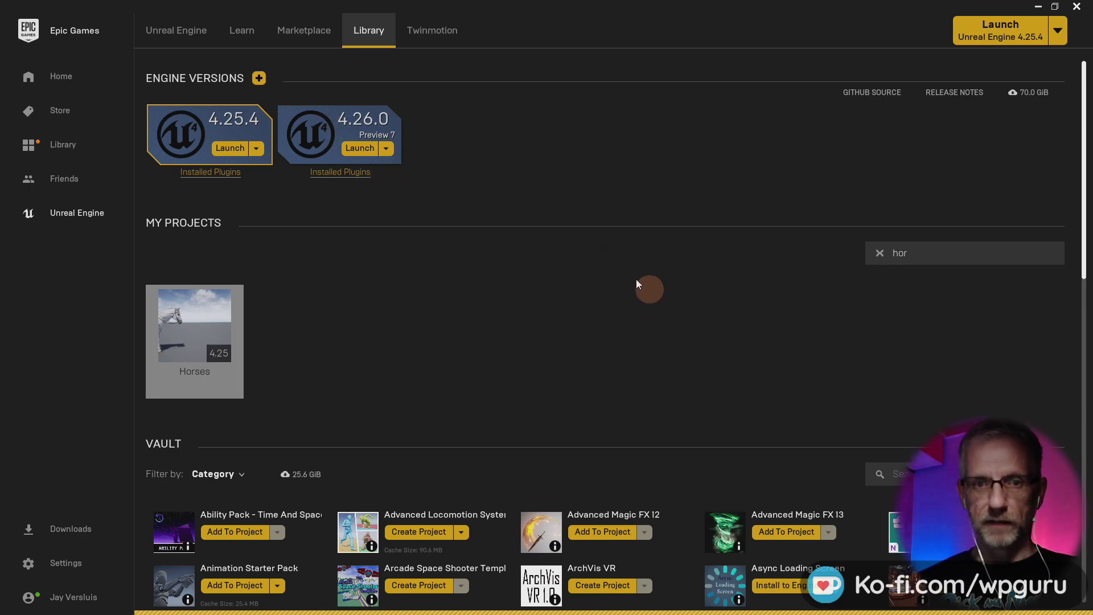
Search the Unreal Engine Marketplace in the Epic Games Launcher for "horse anim" and look over the results
{"action": "left_click", "coordinate": [317, 33]}
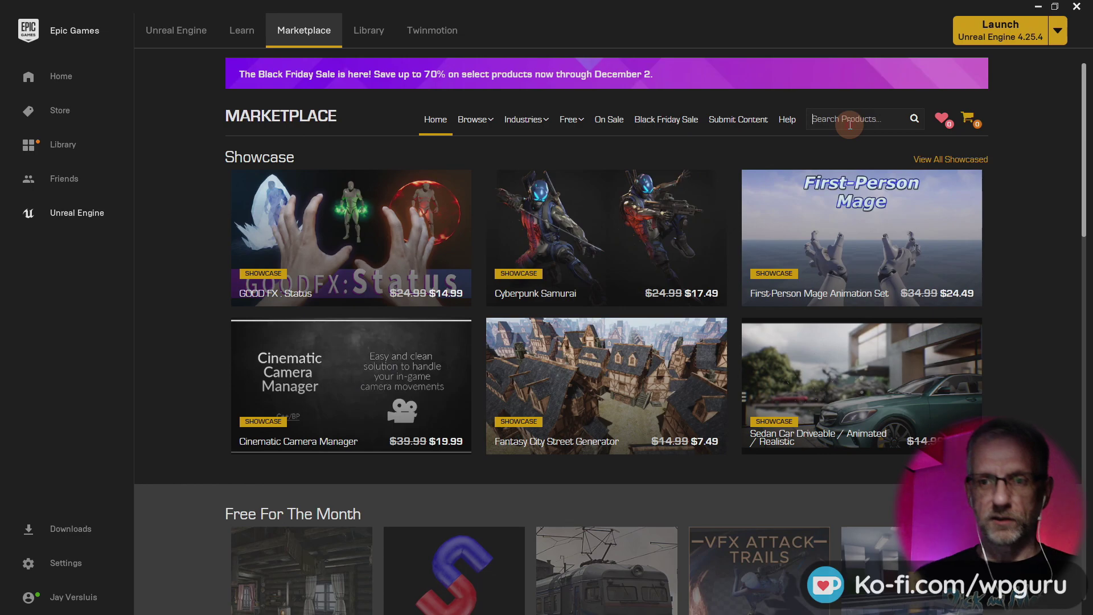
{"action": "type", "text": "horse "}
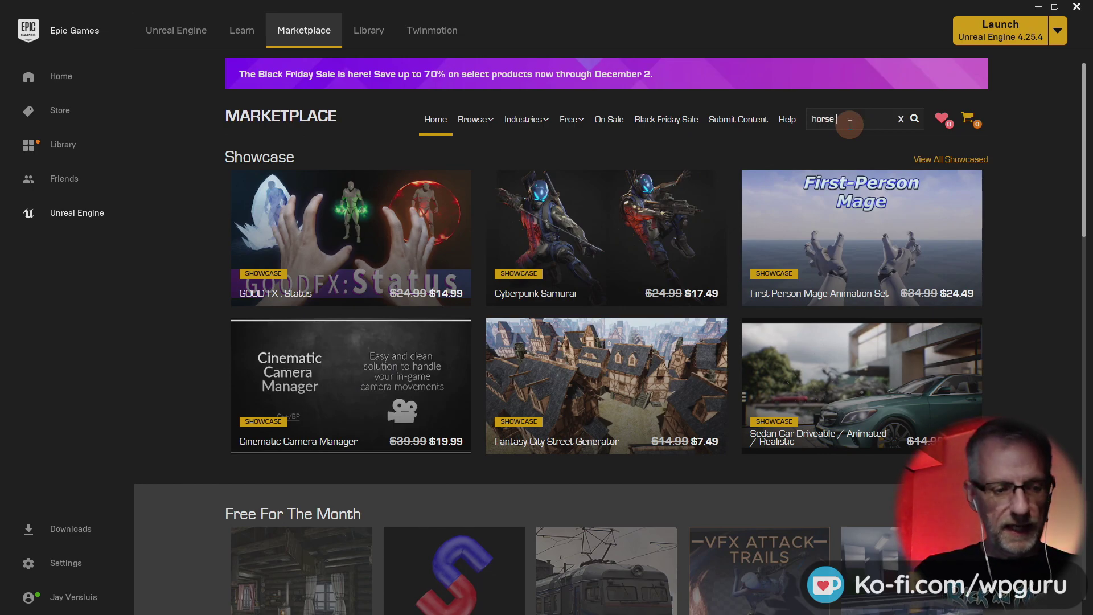
{"action": "type", "text": "anim"}
{"action": "key", "text": "Return"}
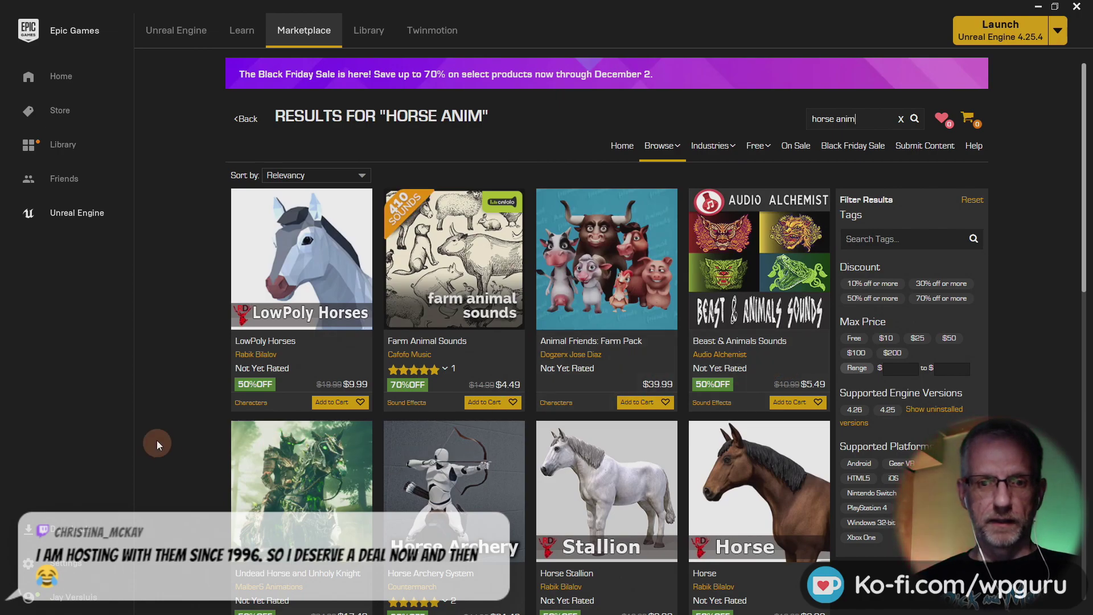
{"action": "scroll", "coordinate": [161, 422], "scroll_direction": "down", "scroll_amount": 1}
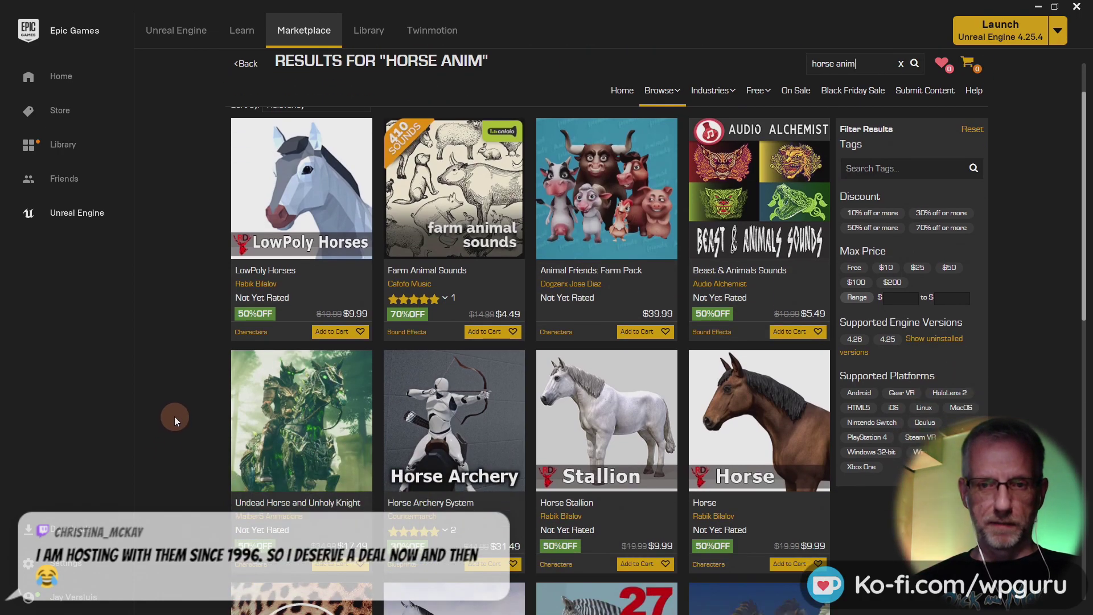
{"action": "scroll", "coordinate": [174, 419], "scroll_direction": "up", "scroll_amount": 1}
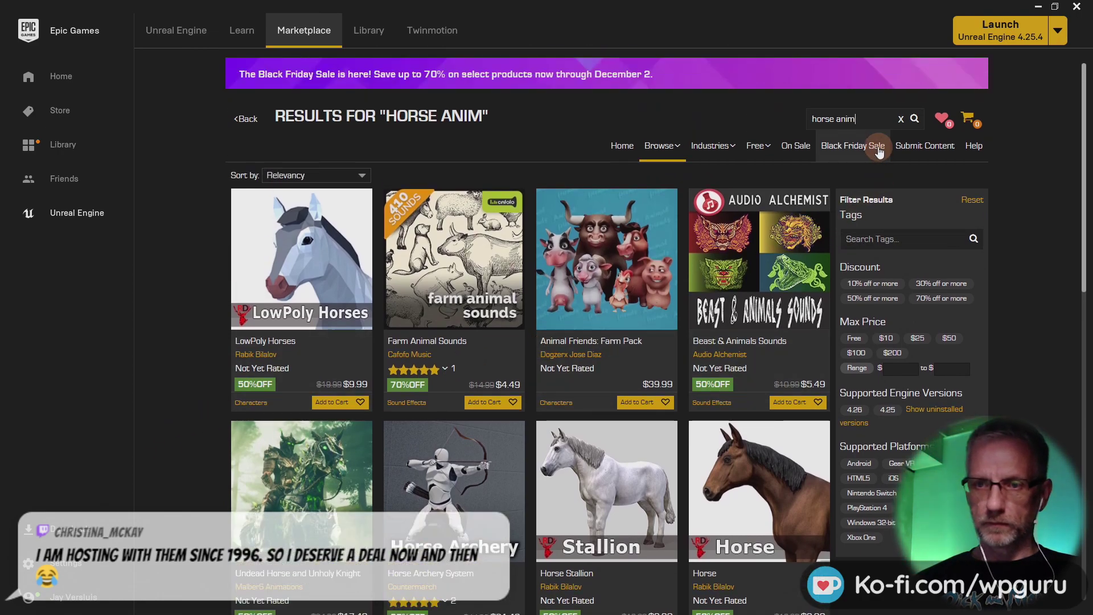
Extend the Marketplace search to "horse anim set", and replace it with a search for the creator "malbers"
{"action": "type", "text": "set"}
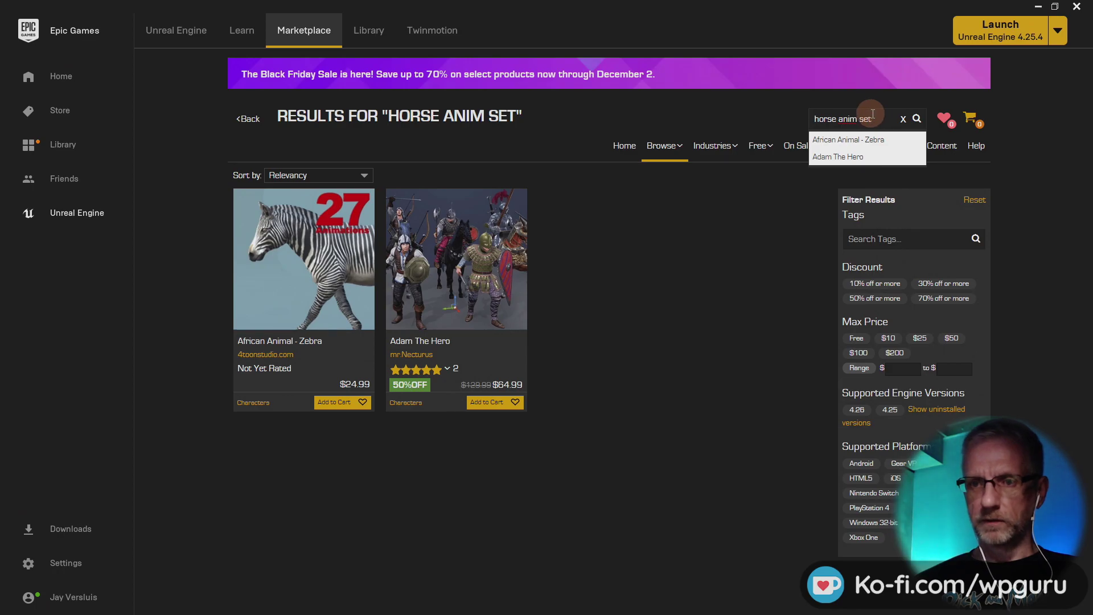
{"action": "triple_click", "coordinate": [808, 116]}
{"action": "type", "text": "malbers"}
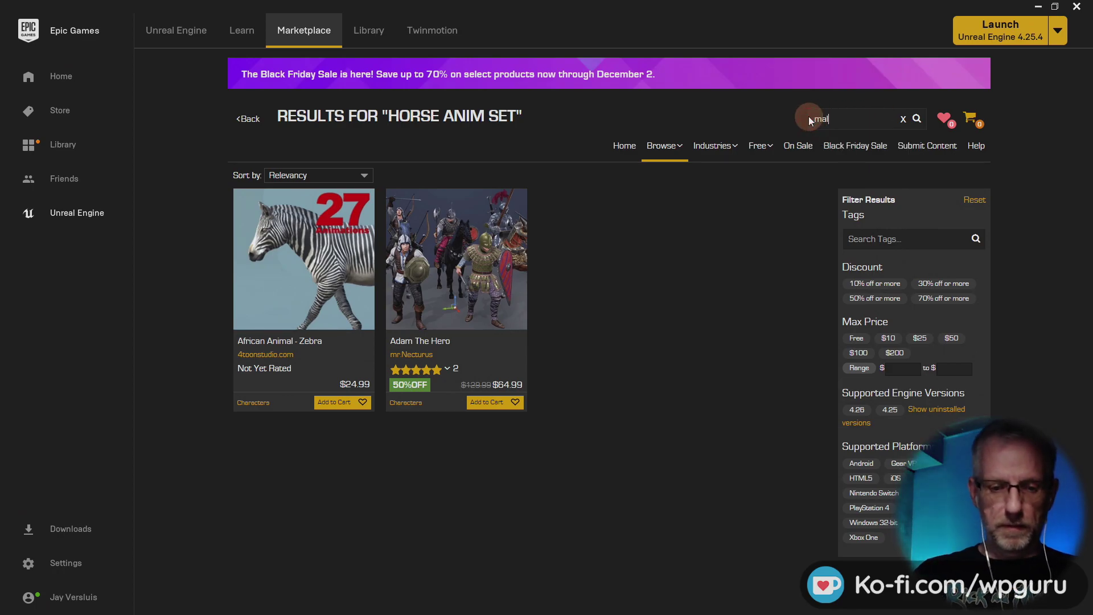
{"action": "key", "text": "Return"}
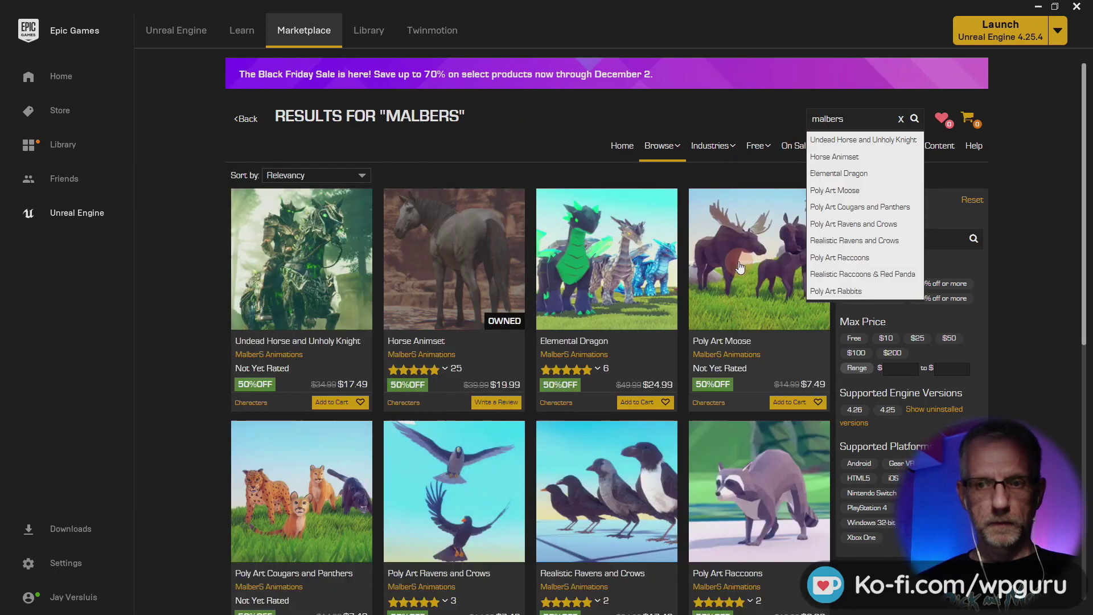
Open the Horse Animset product page, read through its description and technical details, and close the launcher
{"action": "left_click", "coordinate": [451, 264]}
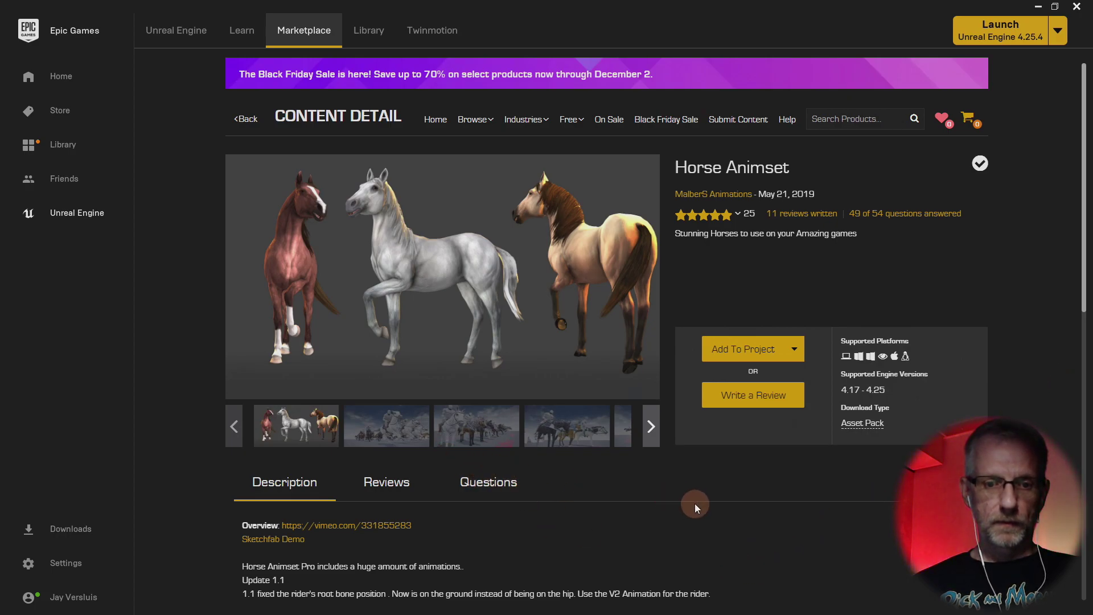
{"action": "scroll", "coordinate": [694, 505], "scroll_direction": "down", "scroll_amount": 5}
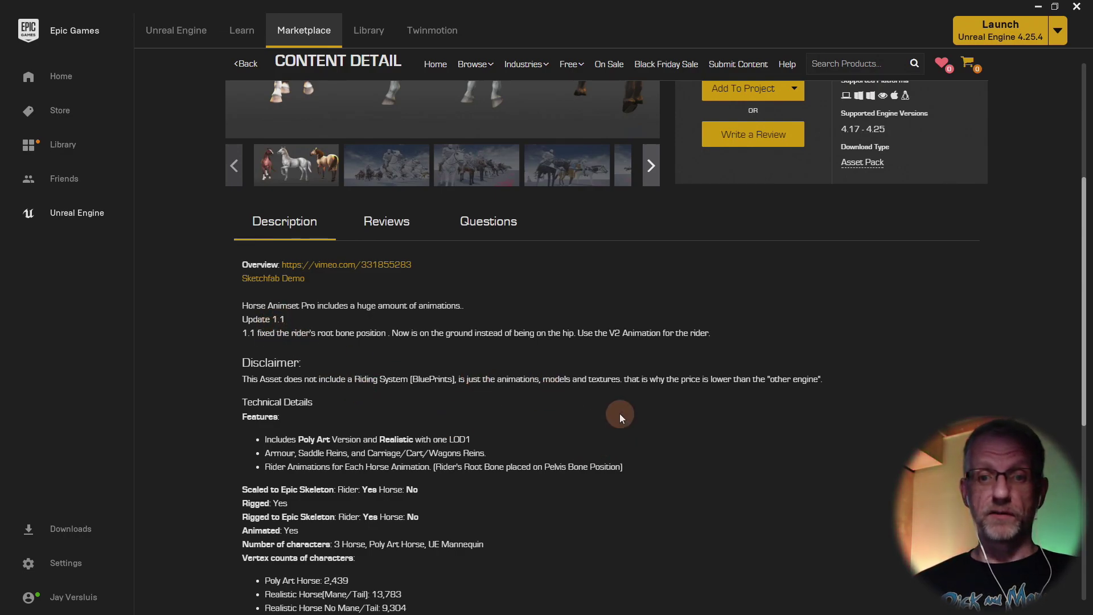
{"action": "scroll", "coordinate": [620, 417], "scroll_direction": "up", "scroll_amount": 5}
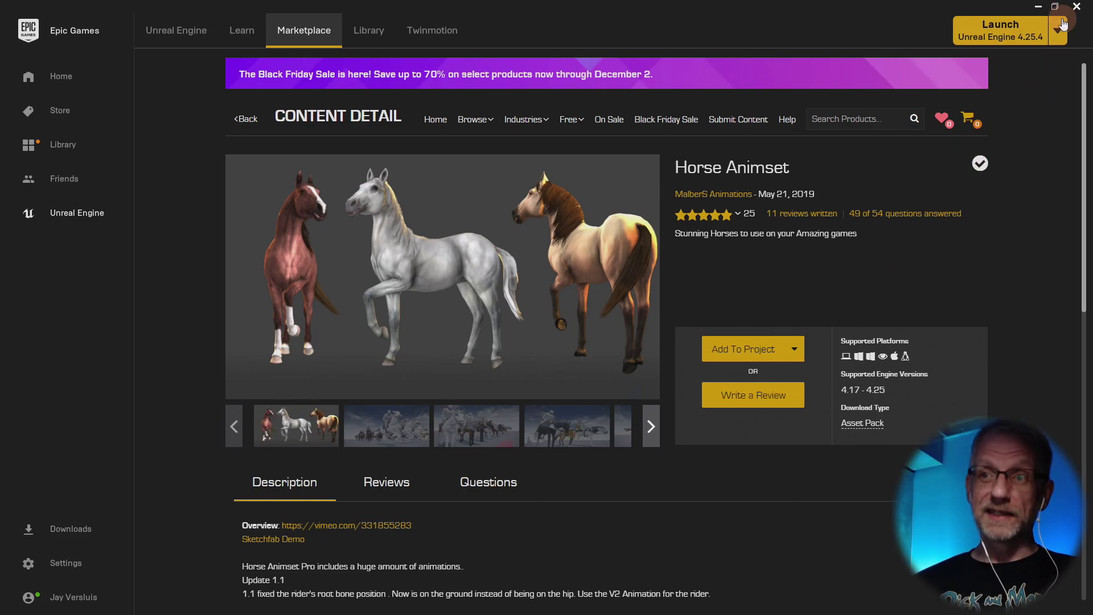
{"action": "left_click", "coordinate": [1076, 6]}
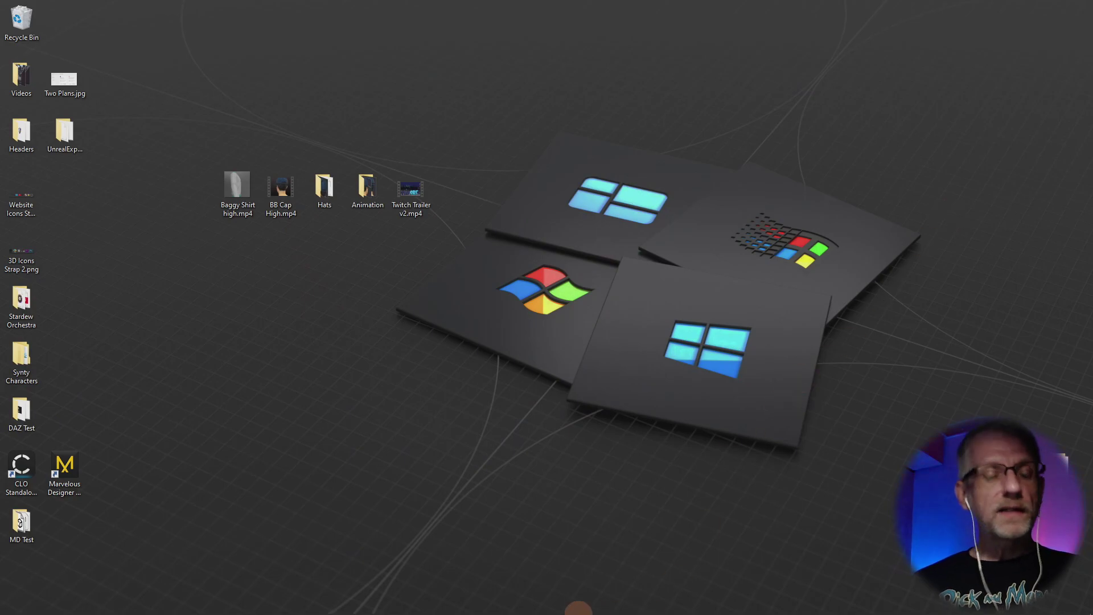